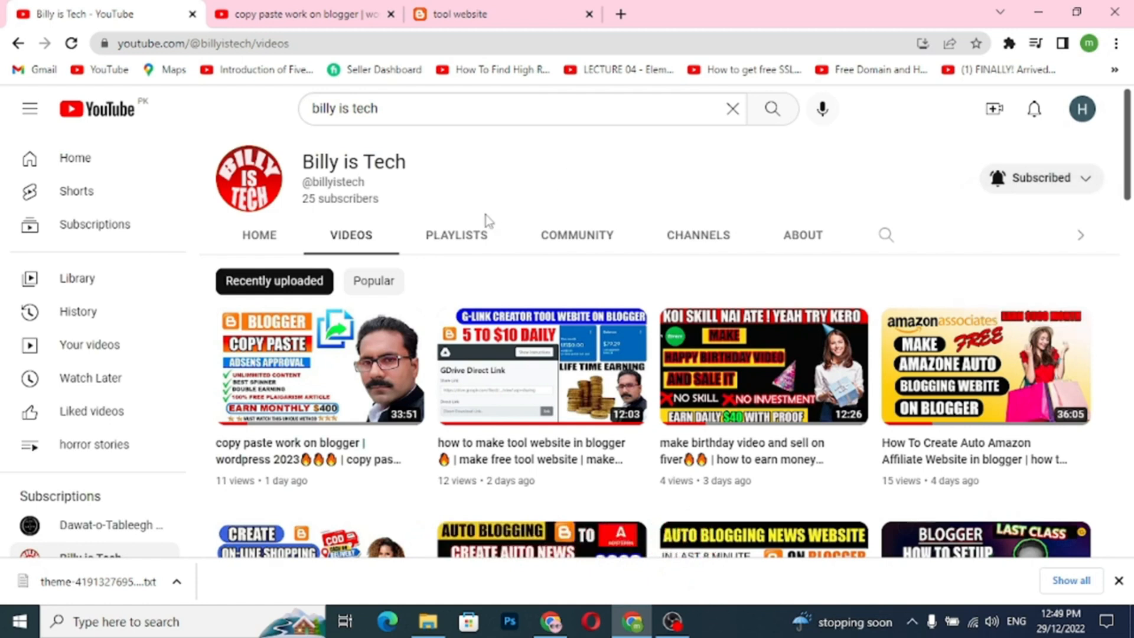
Show the playlists of the Billy is Tech channel
left_click(470, 242)
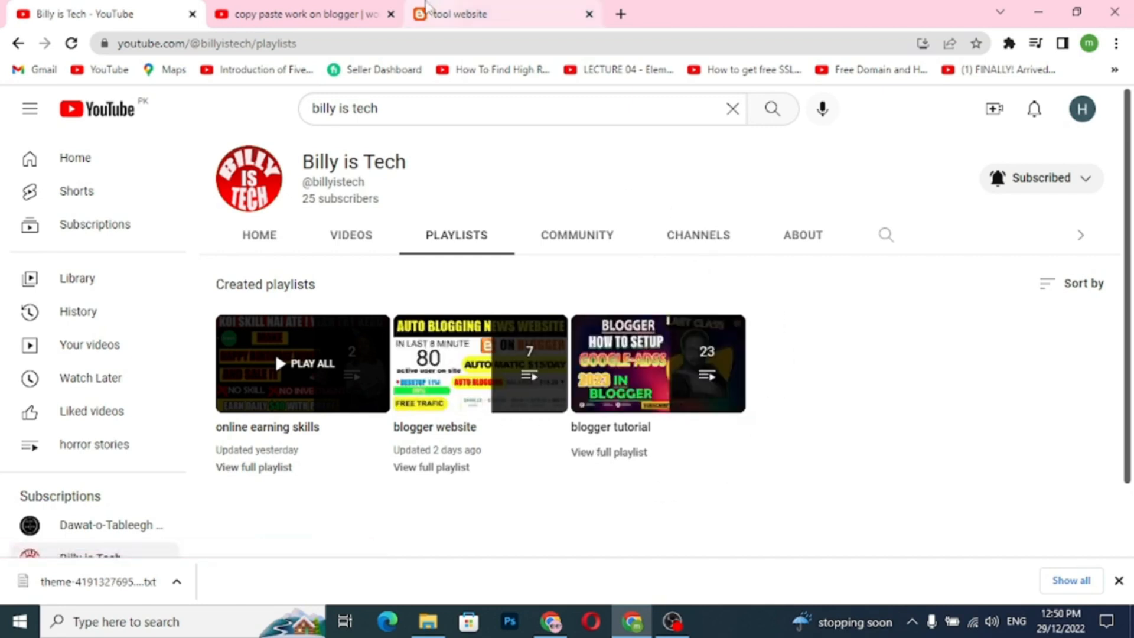
Examine the tool website's home page from the tool tiles through the recent posts to the ad spaces and social links in the footer
left_click(442, 13)
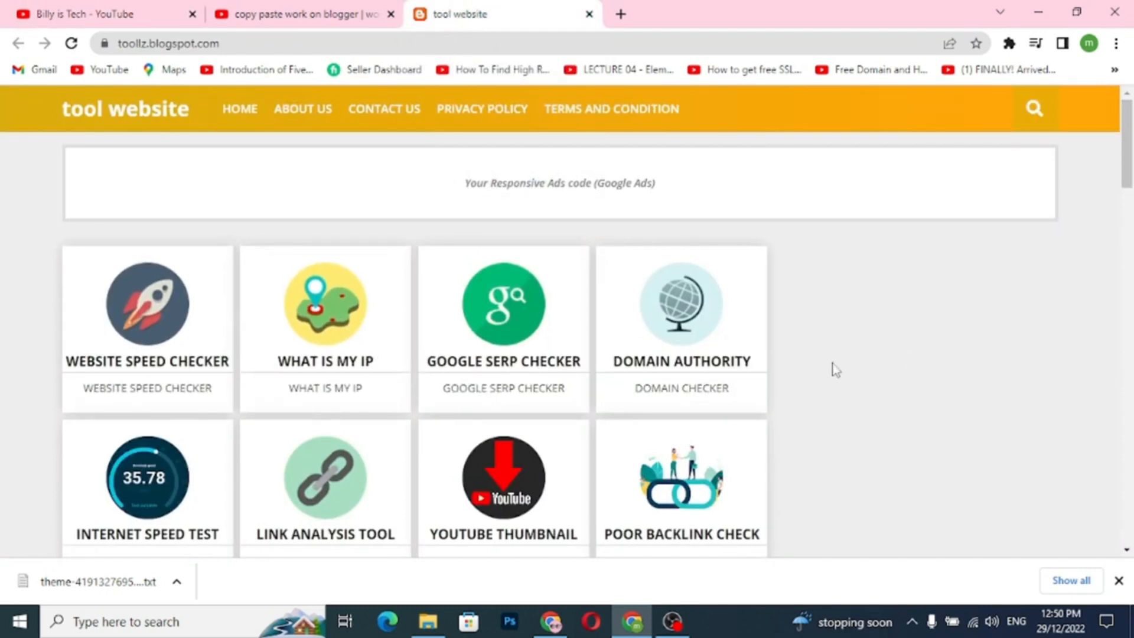
scroll(834, 369, "down", 4)
scroll(834, 369, "down", 18)
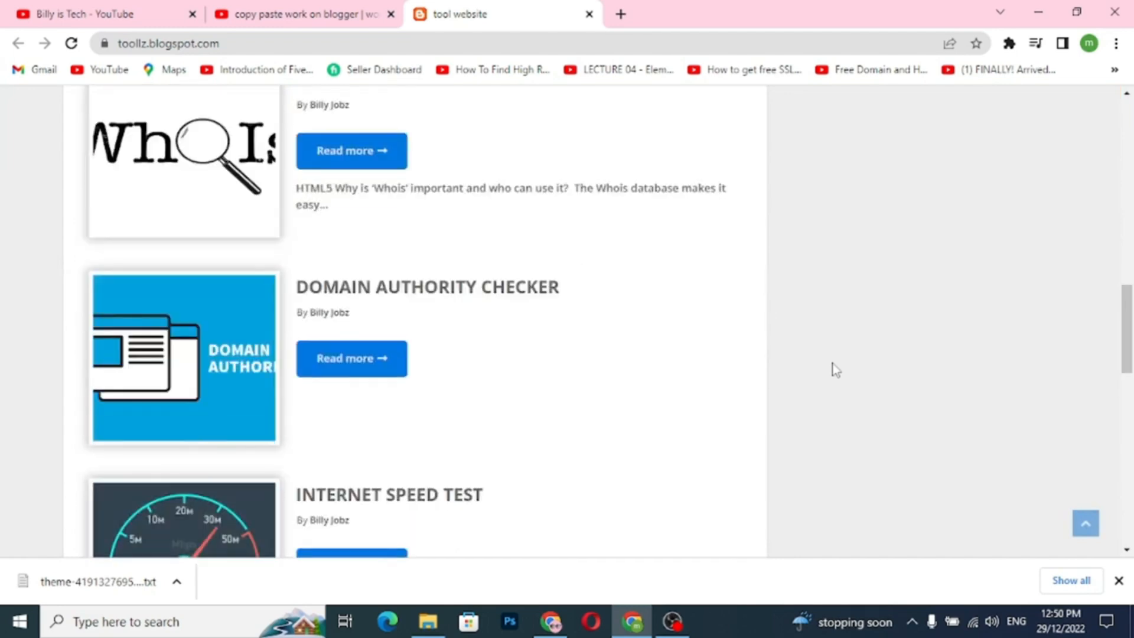
scroll(833, 369, "down", 6)
scroll(832, 369, "up", 12)
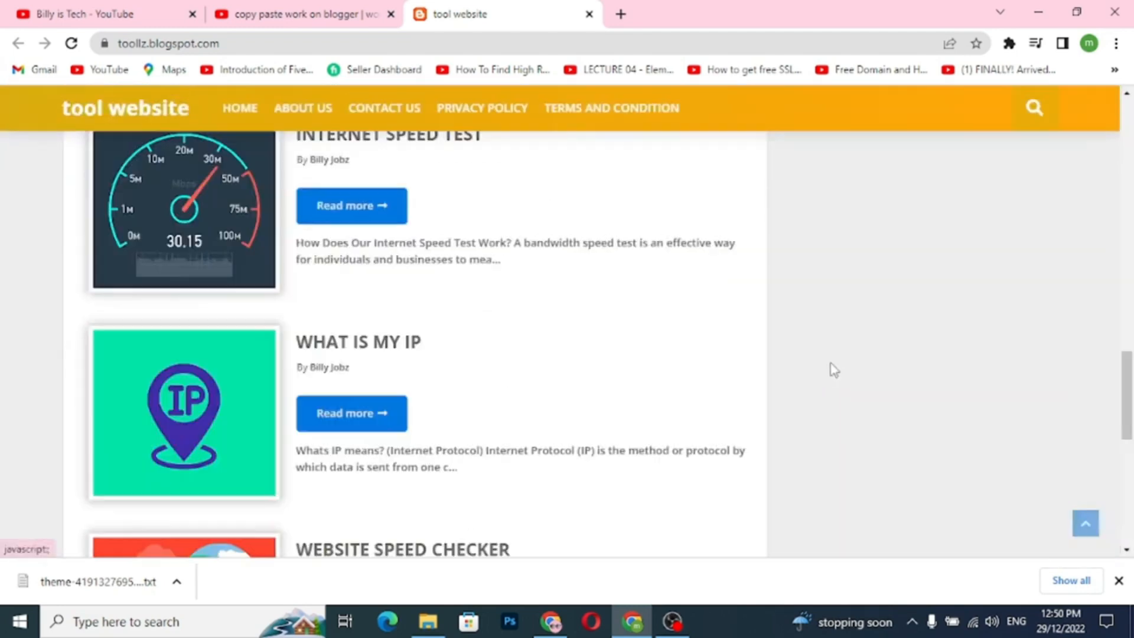
scroll(833, 369, "up", 15)
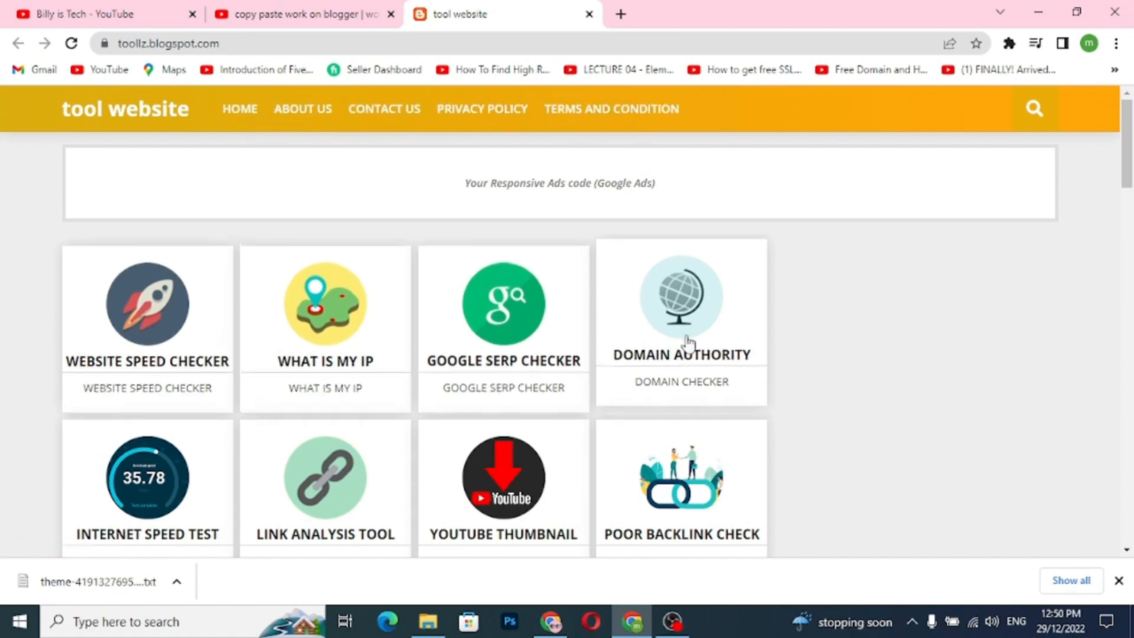
scroll(1012, 325, "down", 7)
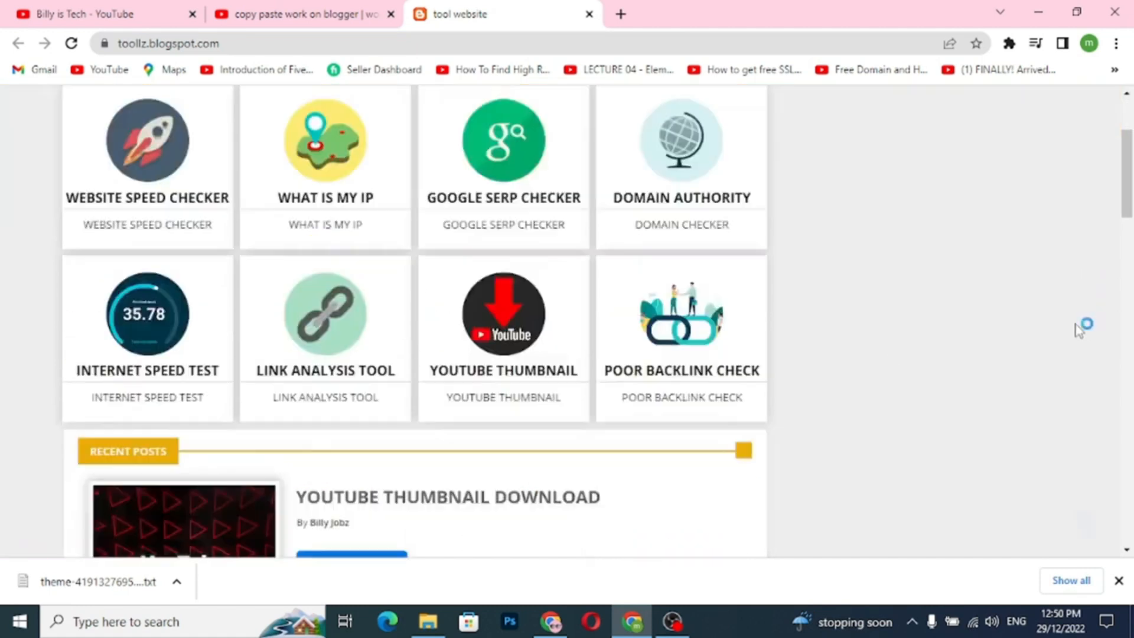
scroll(501, 210, "down", 6)
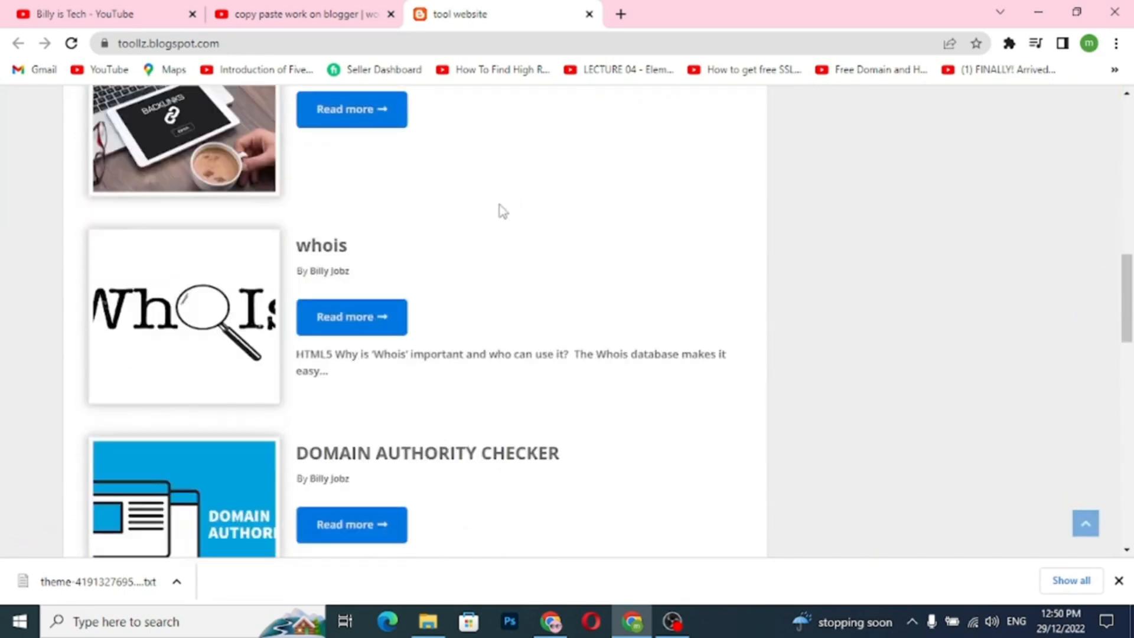
scroll(501, 210, "down", 15)
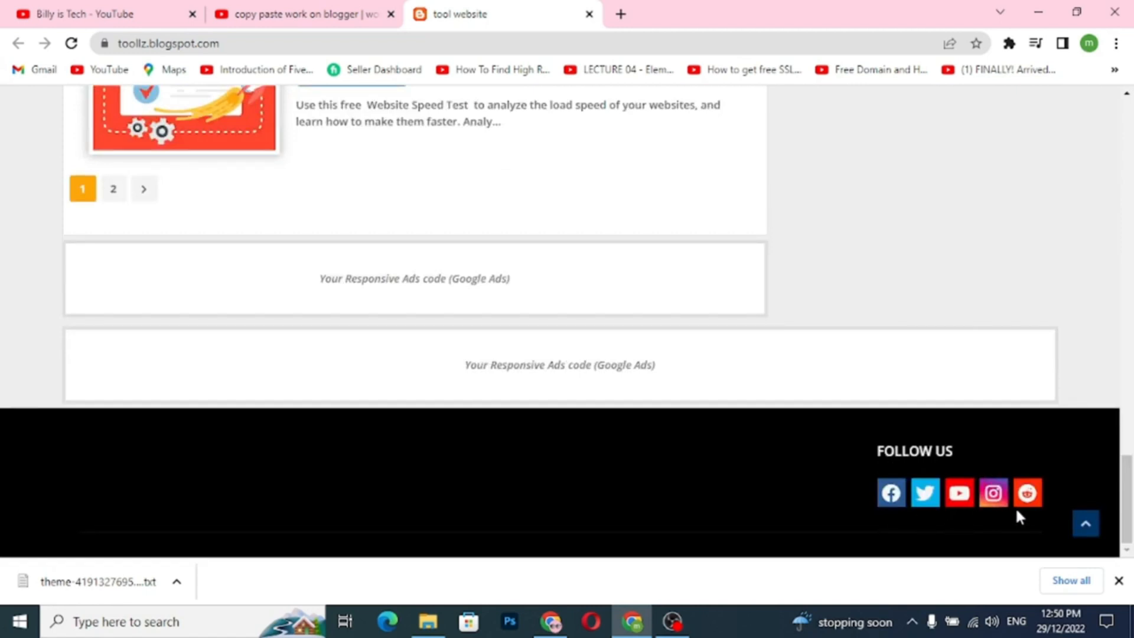
scroll(690, 357, "up", 3)
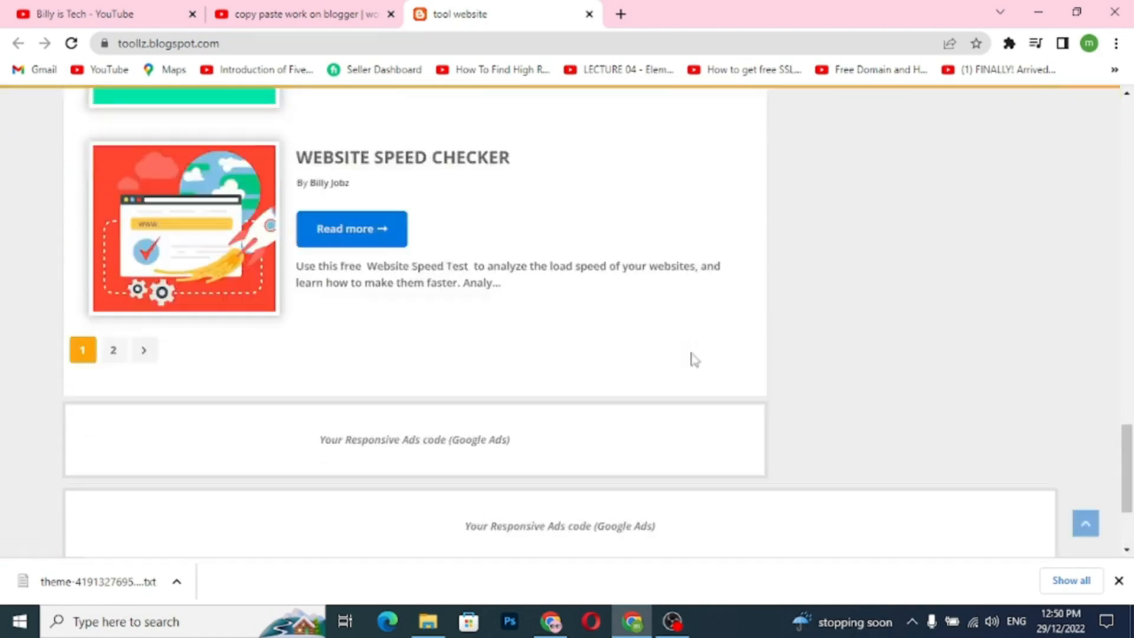
scroll(691, 356, "down", 4)
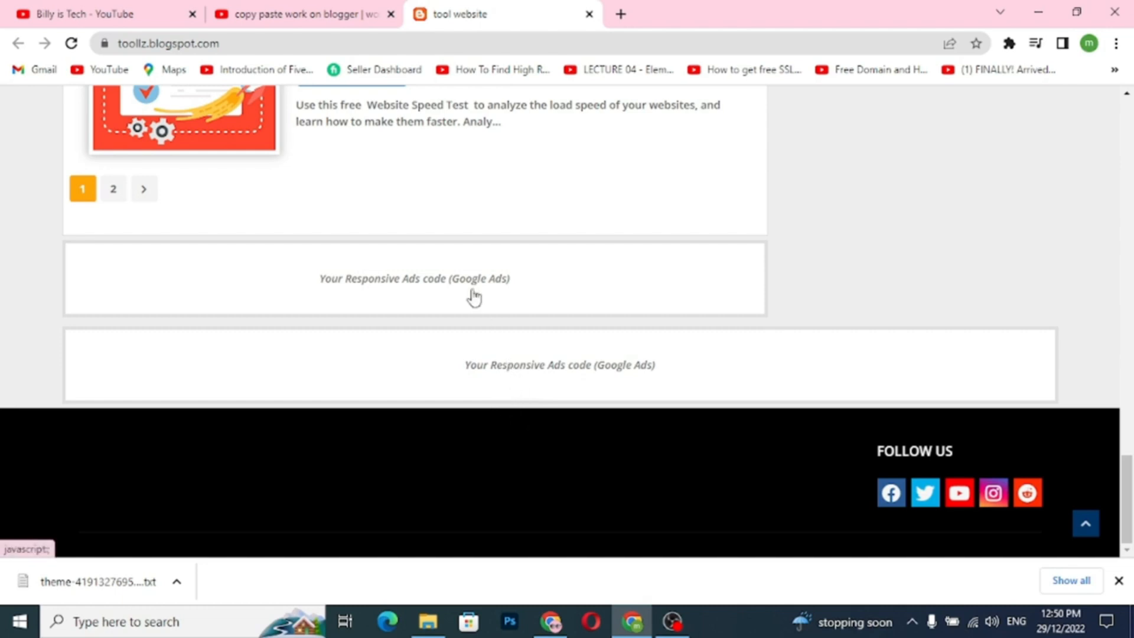
scroll(474, 297, "up", 20)
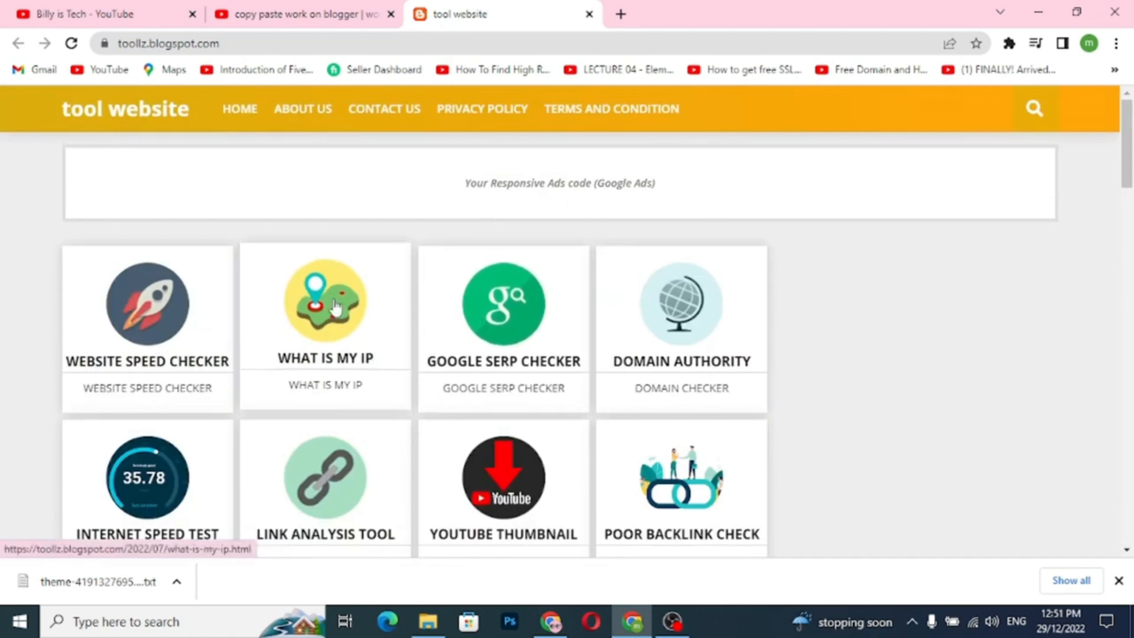
Open the Website Speed Checker, What Is My IP, Domain Authority and YouTube Thumbnail tools in separate new tabs
right_click(179, 351)
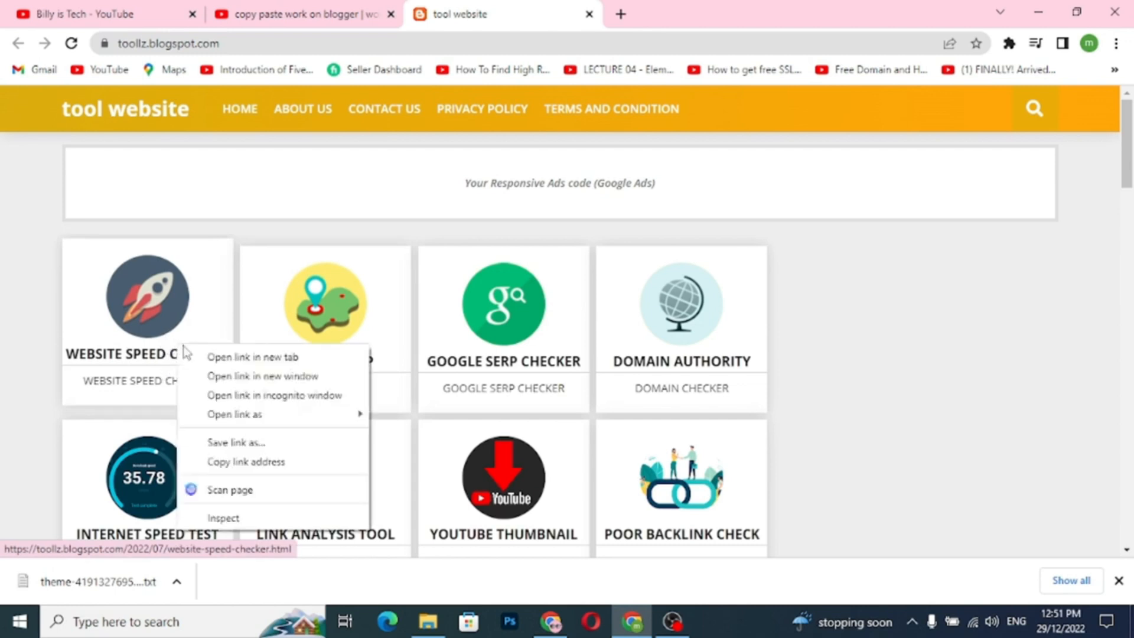
left_click(216, 356)
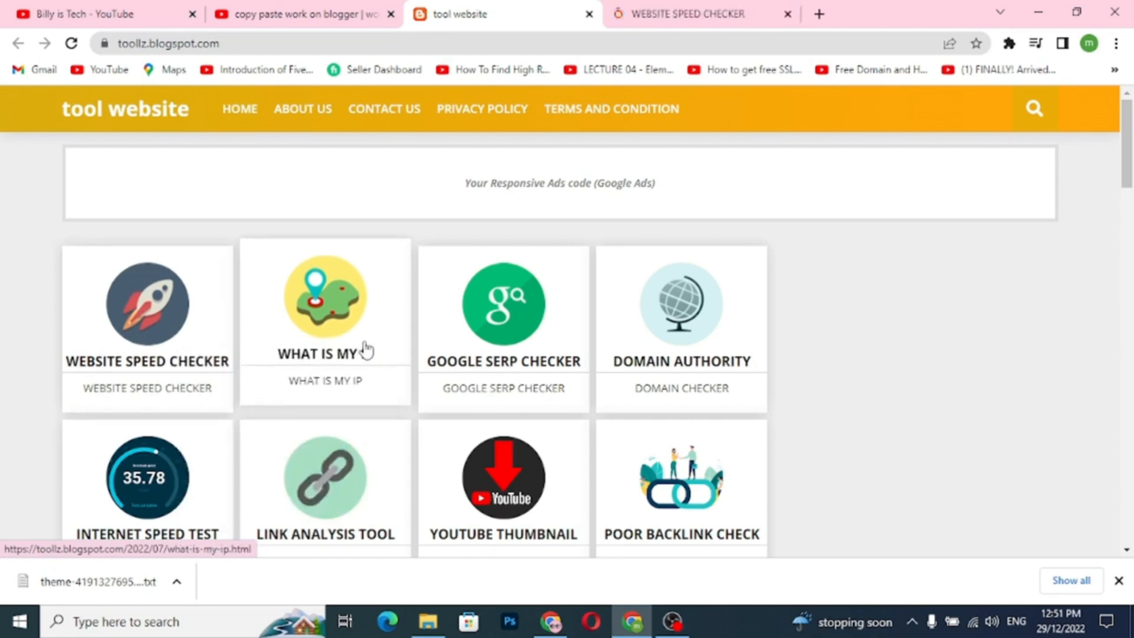
right_click(366, 349)
left_click(403, 355)
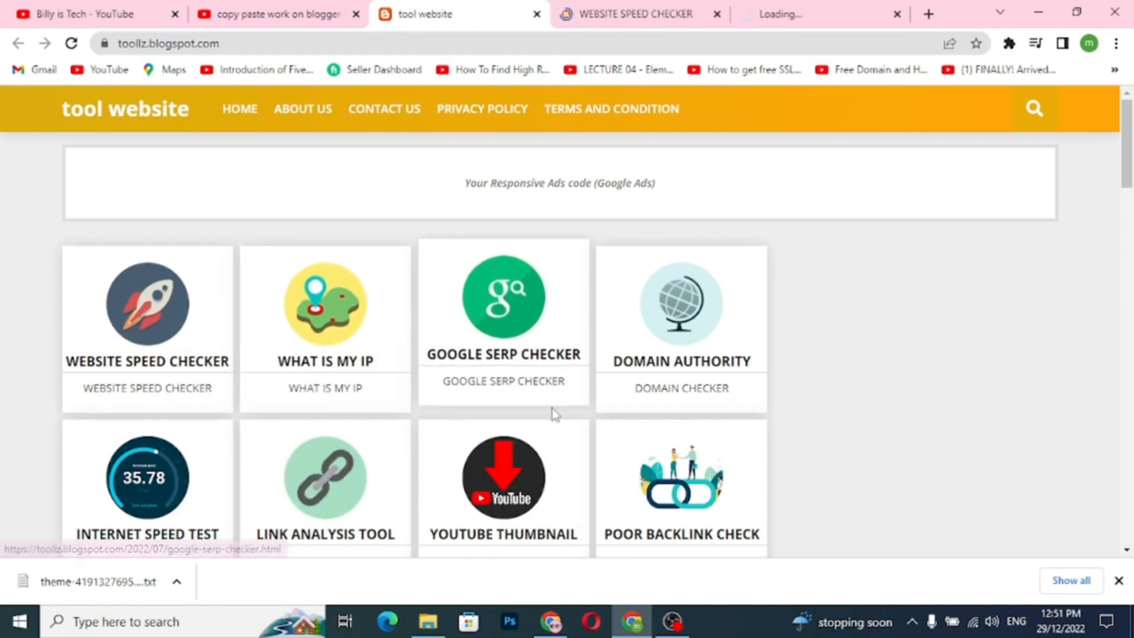
right_click(685, 345)
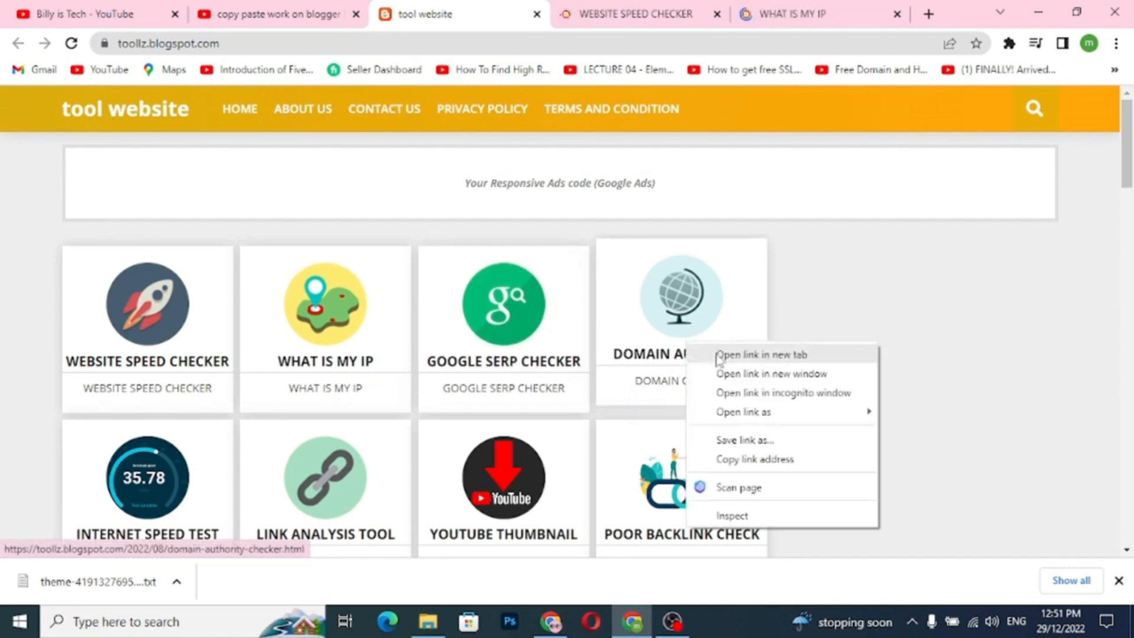
left_click(718, 356)
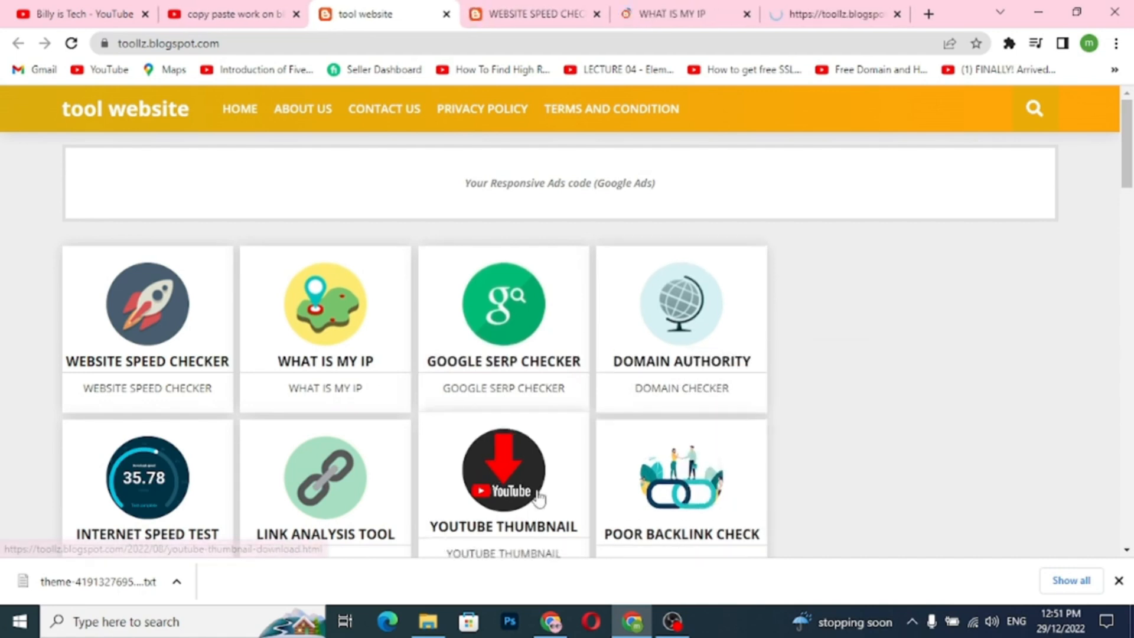
scroll(539, 498, "down", 1)
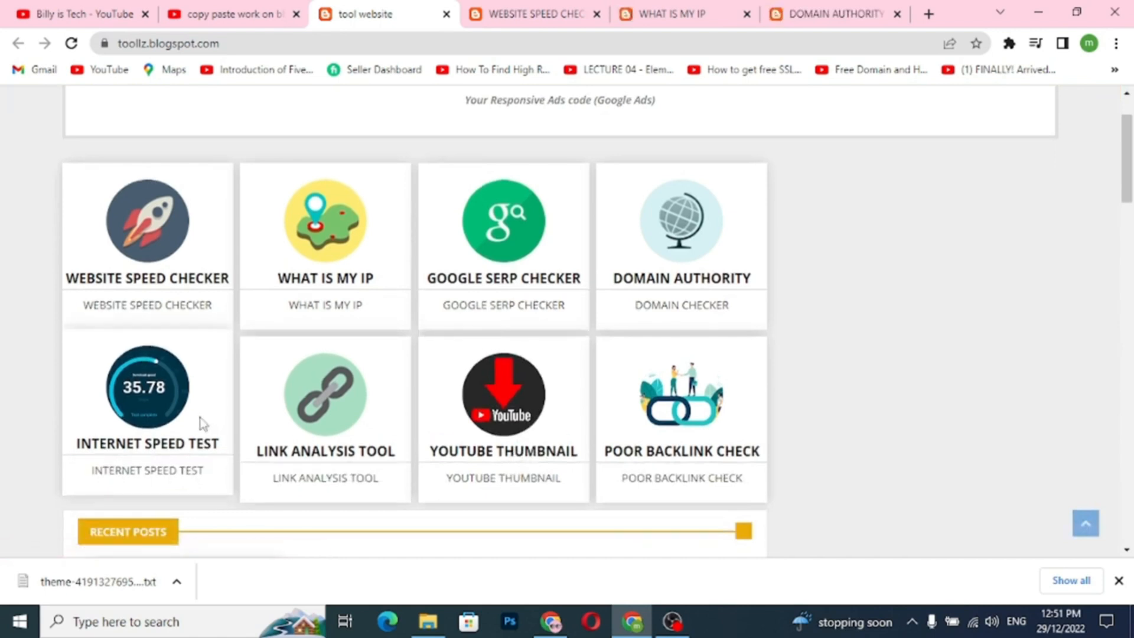
right_click(504, 424)
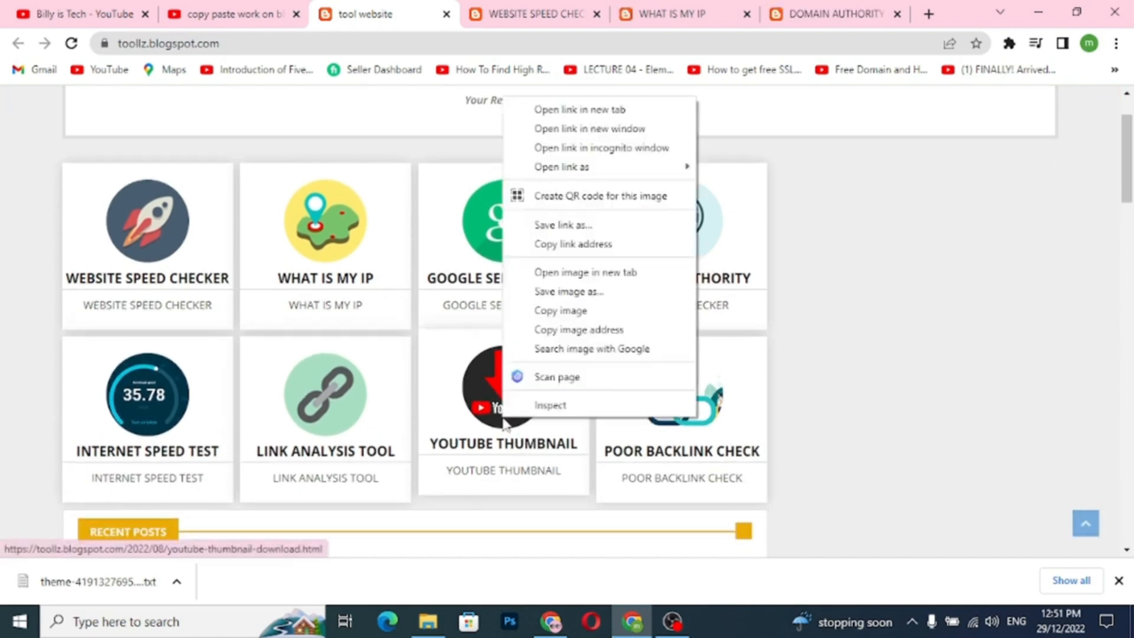
left_click(601, 110)
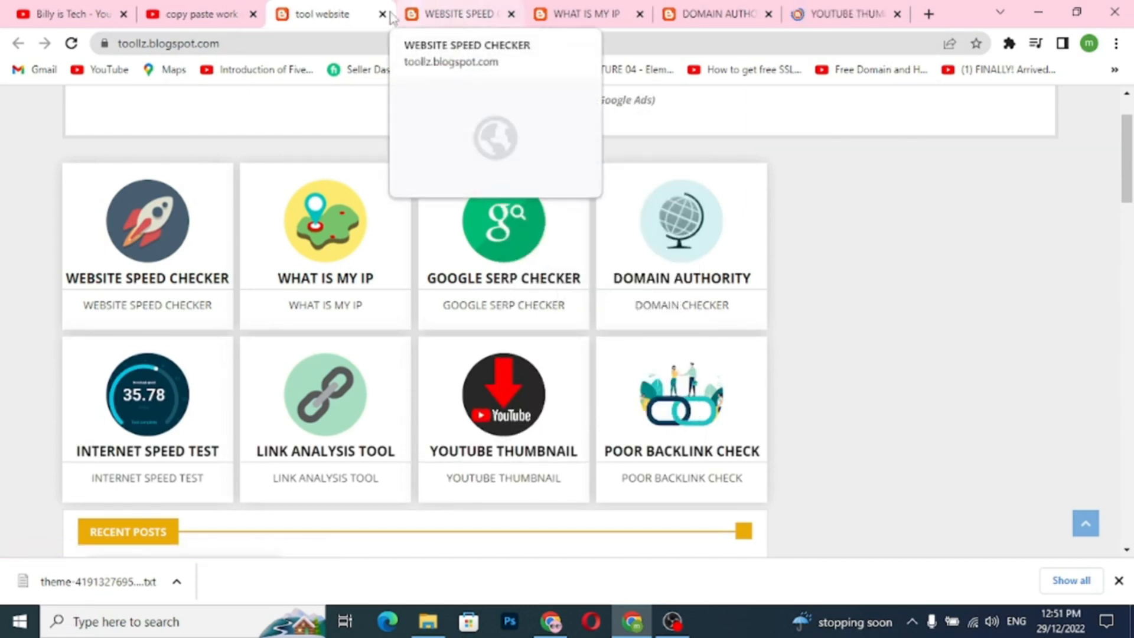
Go to the Website Speed Checker page and activate its website entry field
left_click(452, 17)
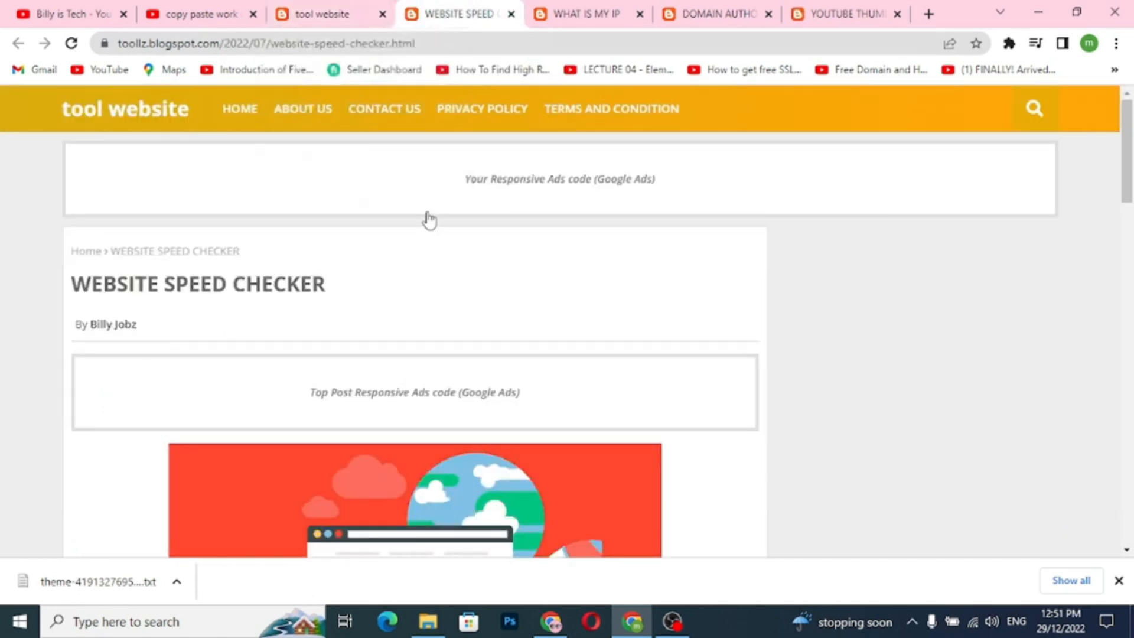
scroll(425, 217, "down", 10)
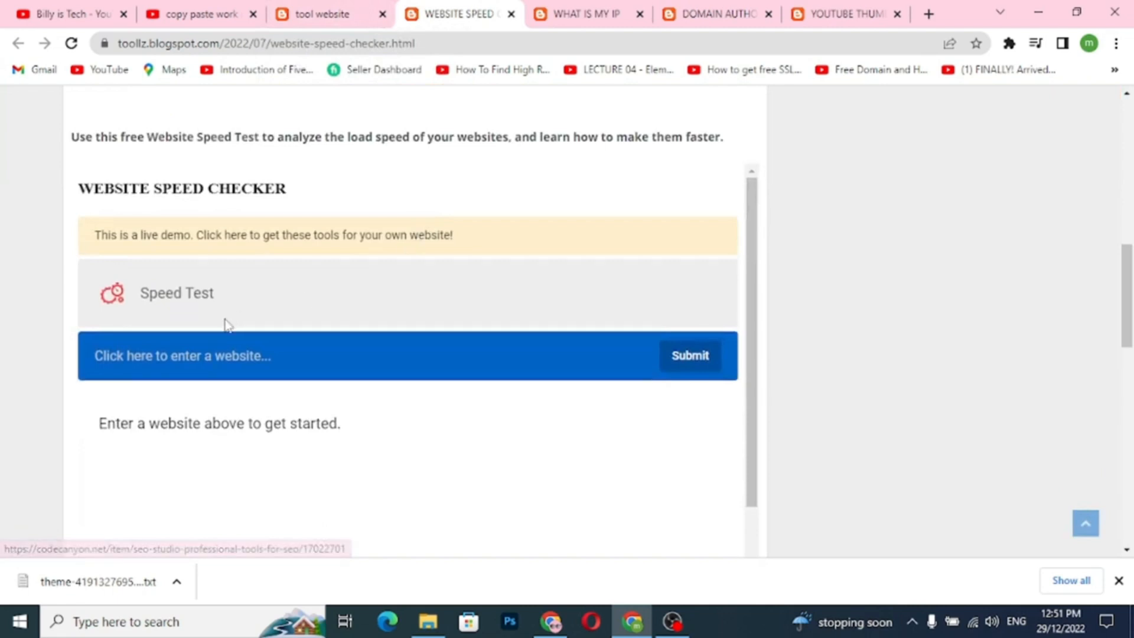
left_click(210, 357)
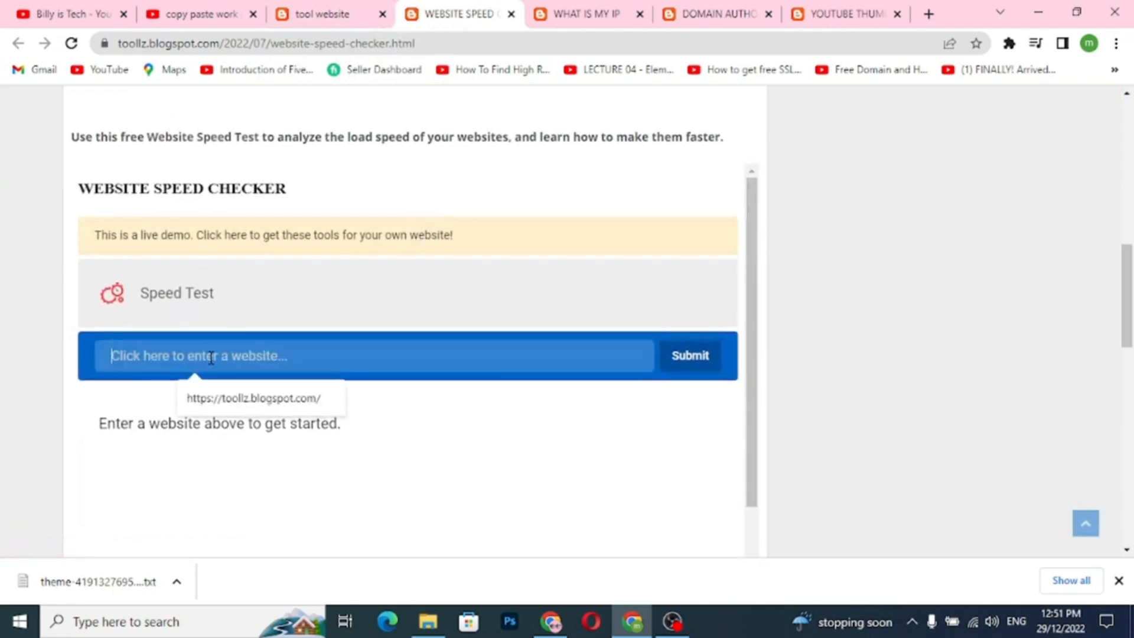
Copy the full address of the tool website's home page
left_click(324, 16)
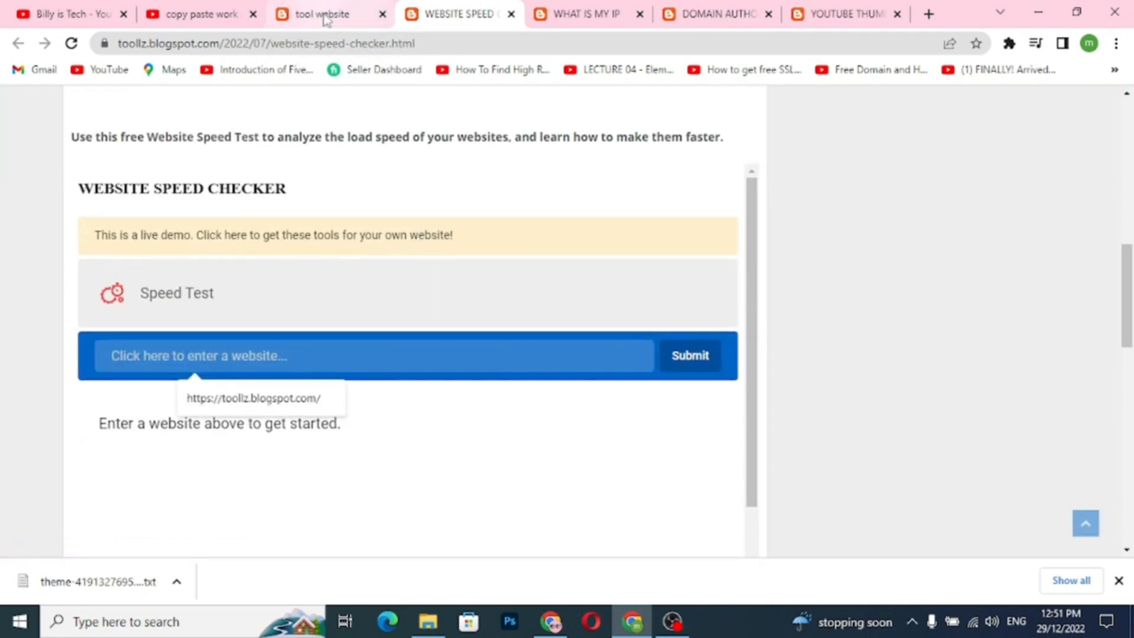
left_click(267, 44)
double_click(269, 46)
left_click_drag(268, 46, 116, 46)
right_click(153, 46)
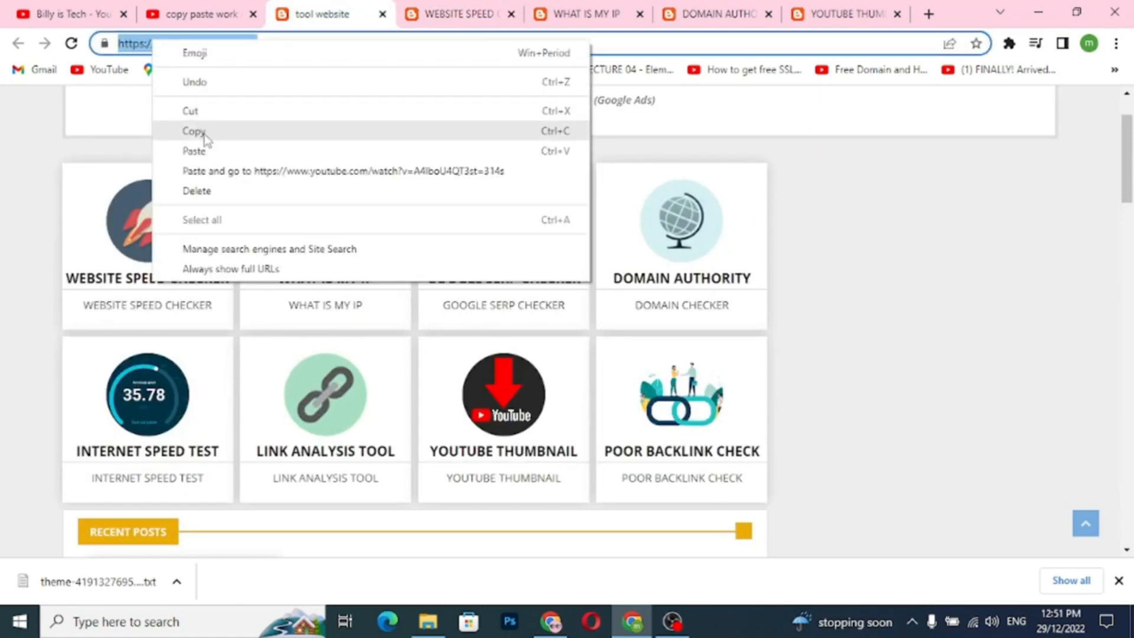
left_click(236, 131)
Submit the copied toollz.blogspot.com address to the Website Speed Checker
left_click(444, 18)
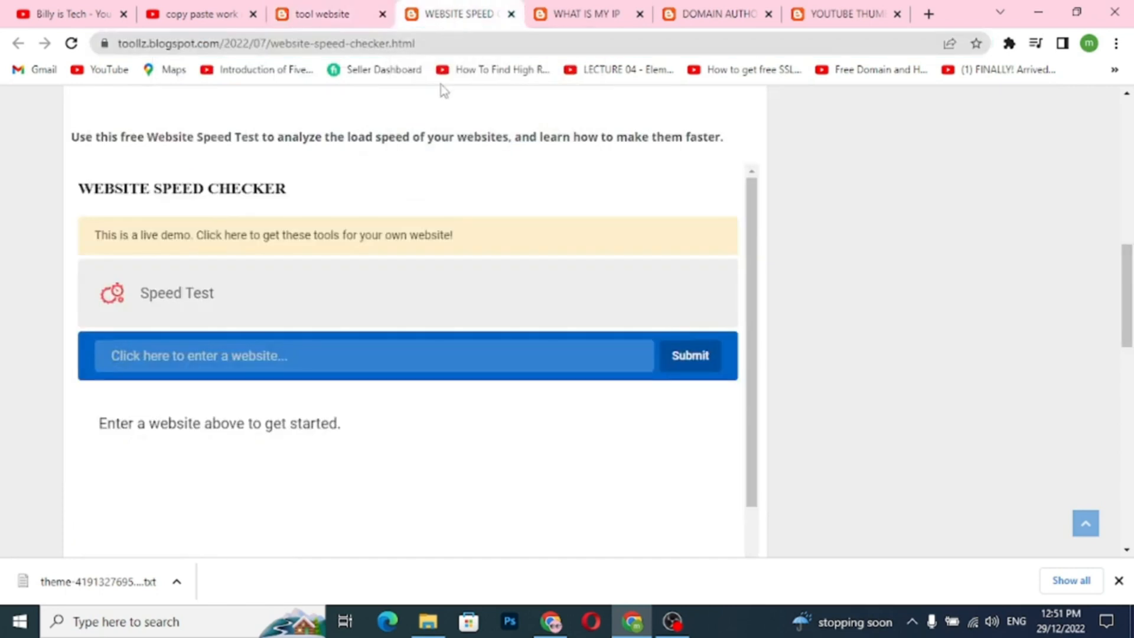
left_click(258, 357)
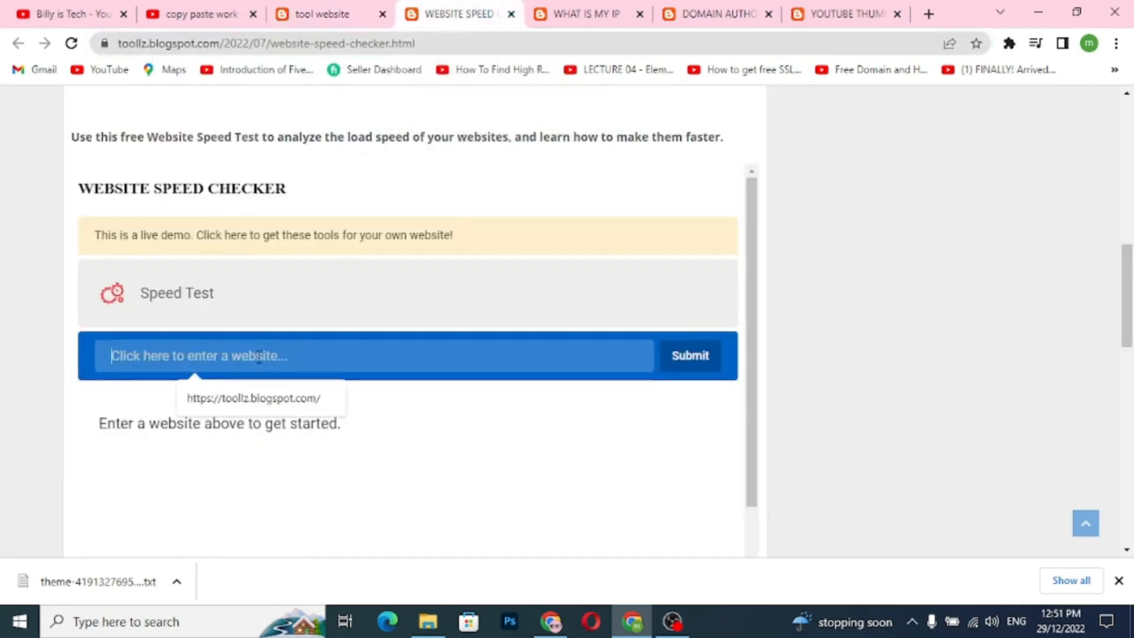
key("ctrl+v")
key("Return")
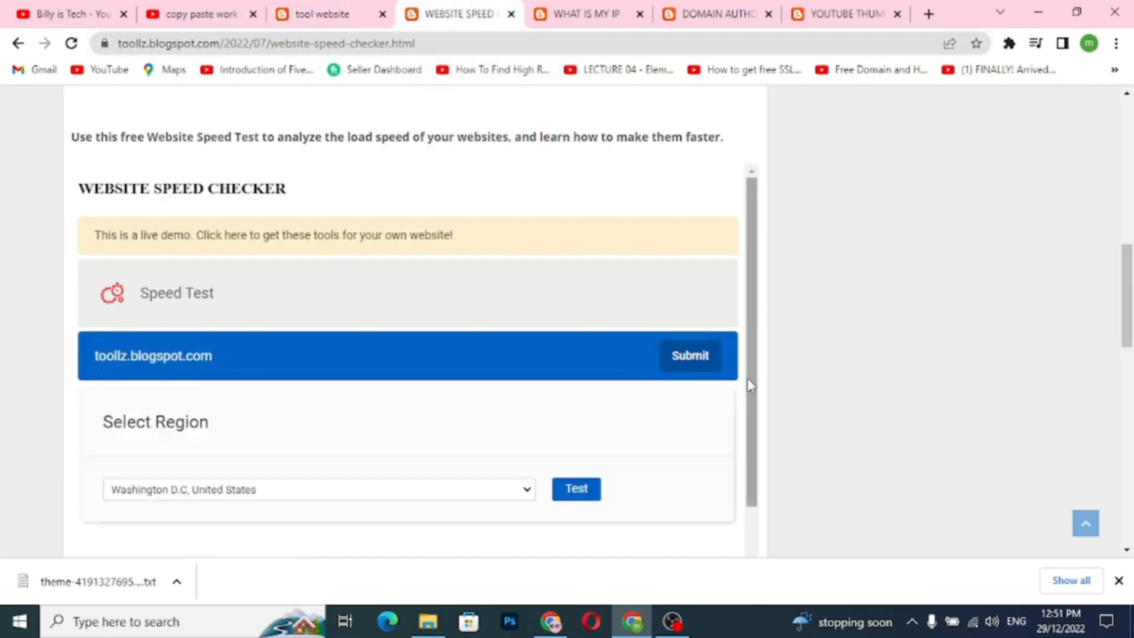
Run the speed test from the Washington D.C, United States region and review the score, load time, response codes and content size results
scroll(746, 378, "down", 1)
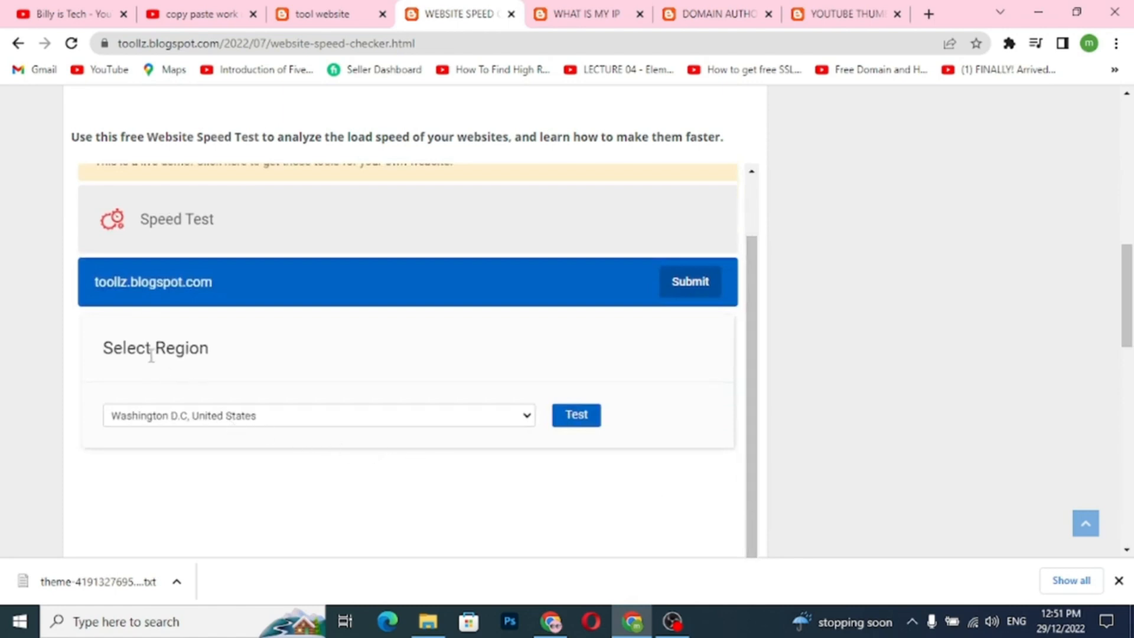
left_click(199, 421)
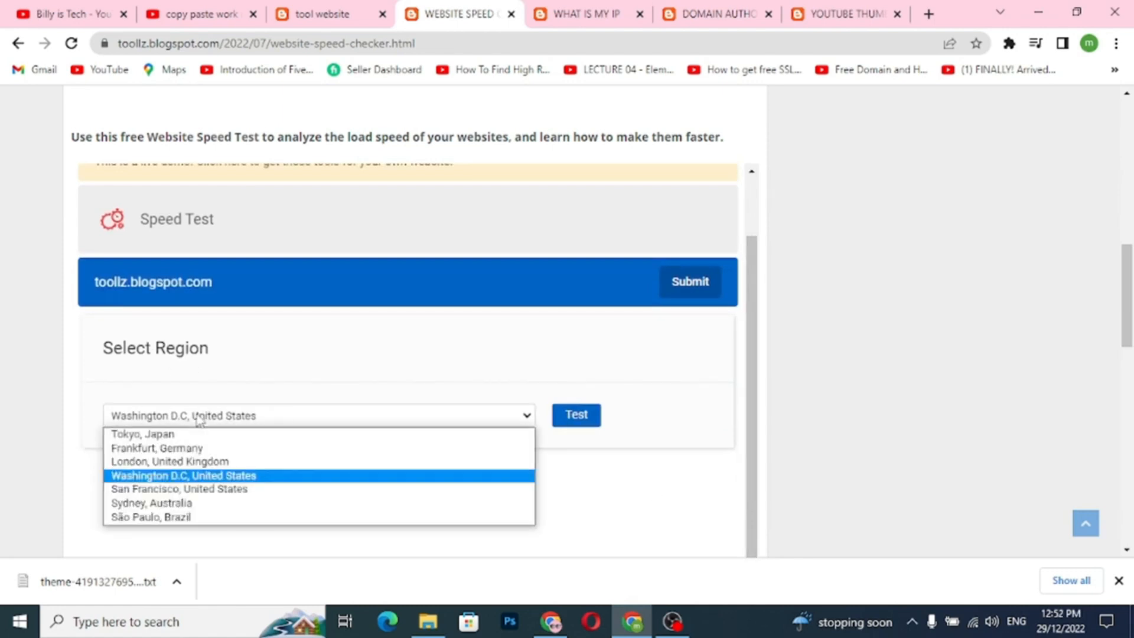
left_click(608, 495)
left_click(573, 417)
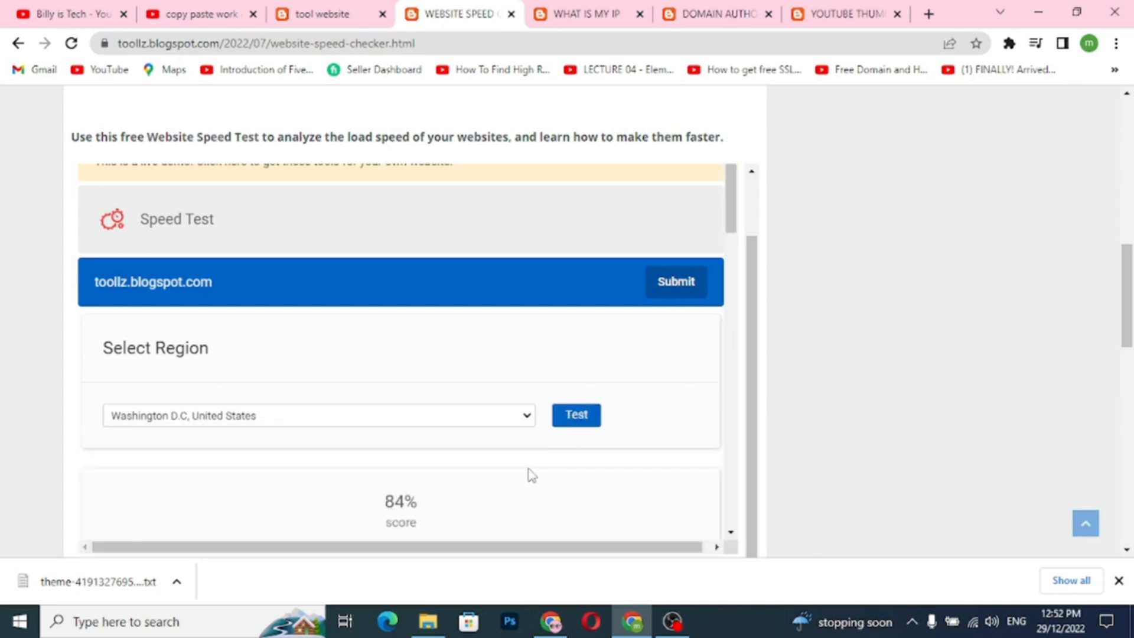
scroll(532, 475, "down", 3)
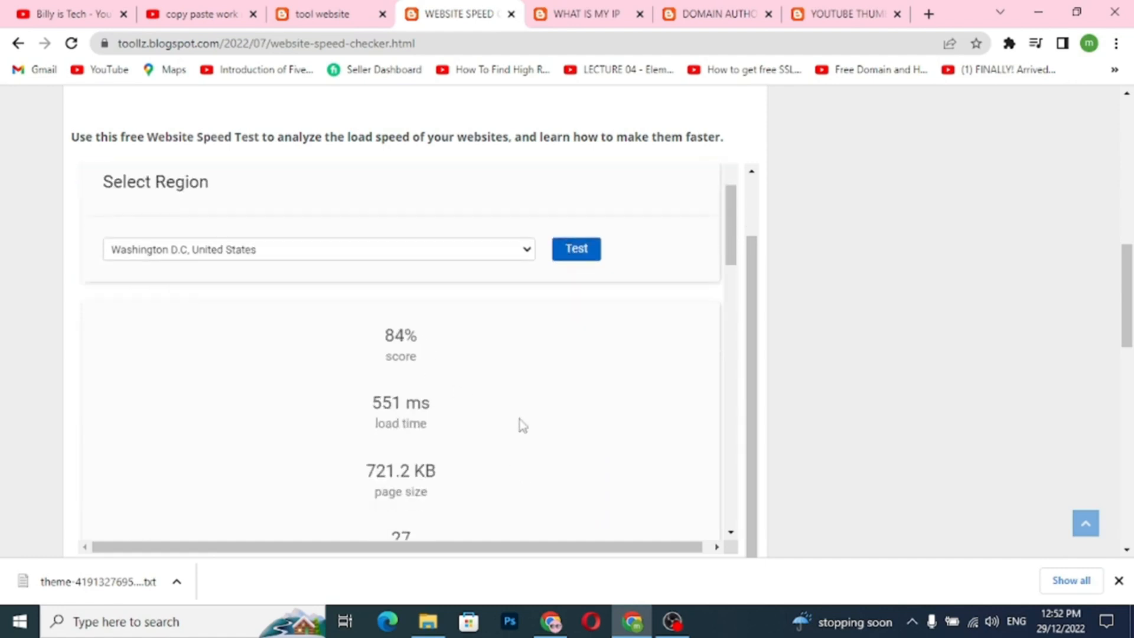
scroll(521, 426, "down", 3)
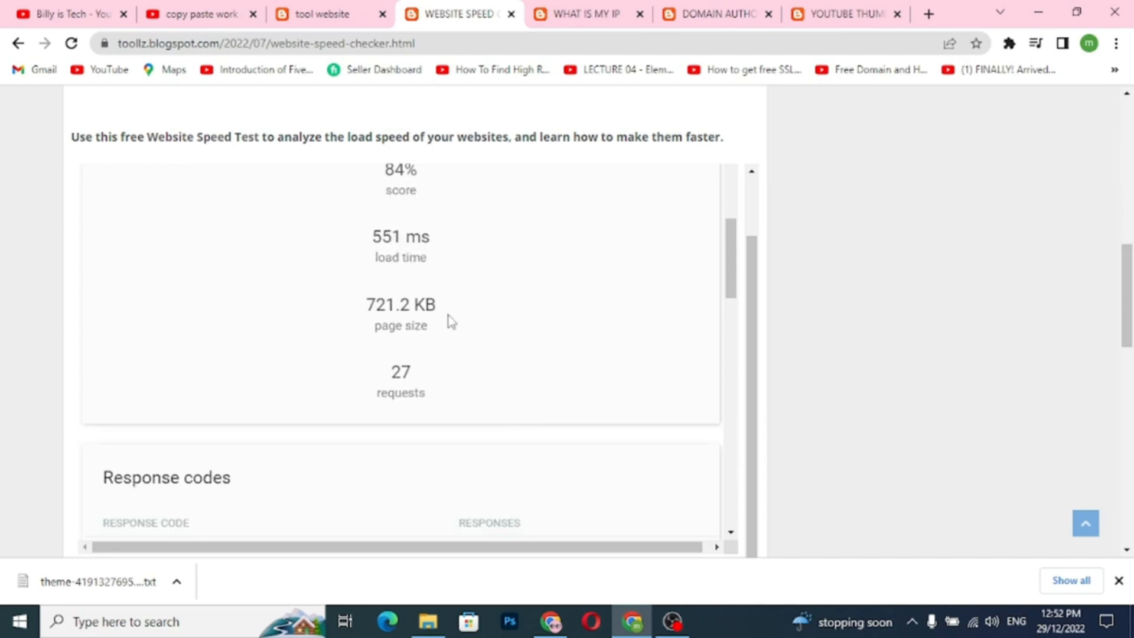
scroll(434, 387, "down", 7)
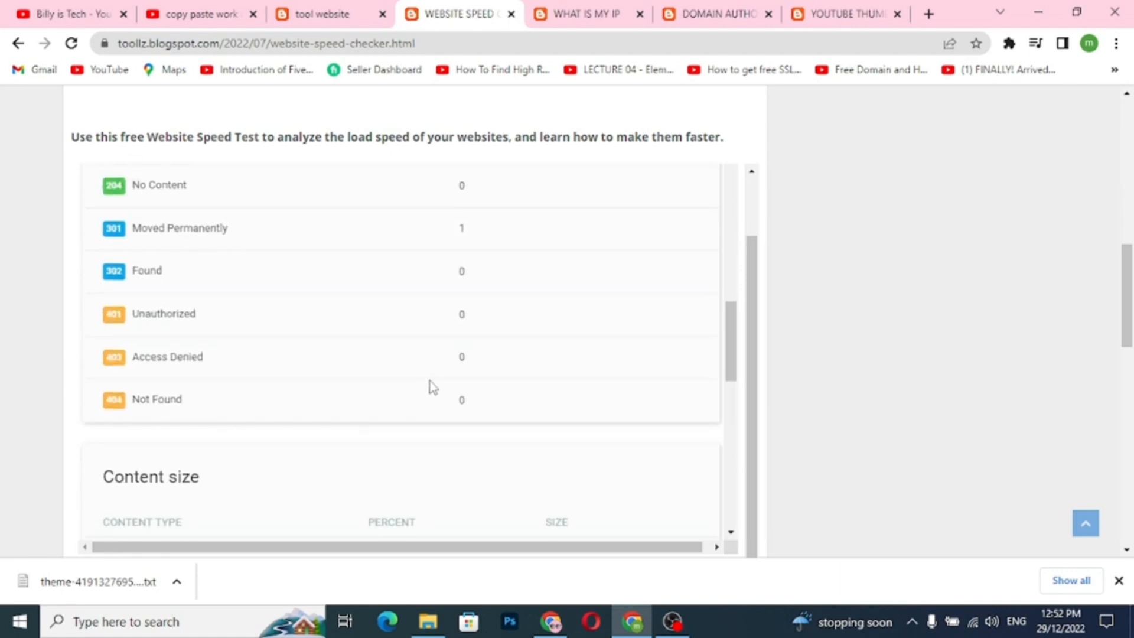
scroll(433, 387, "down", 4)
scroll(432, 386, "up", 10)
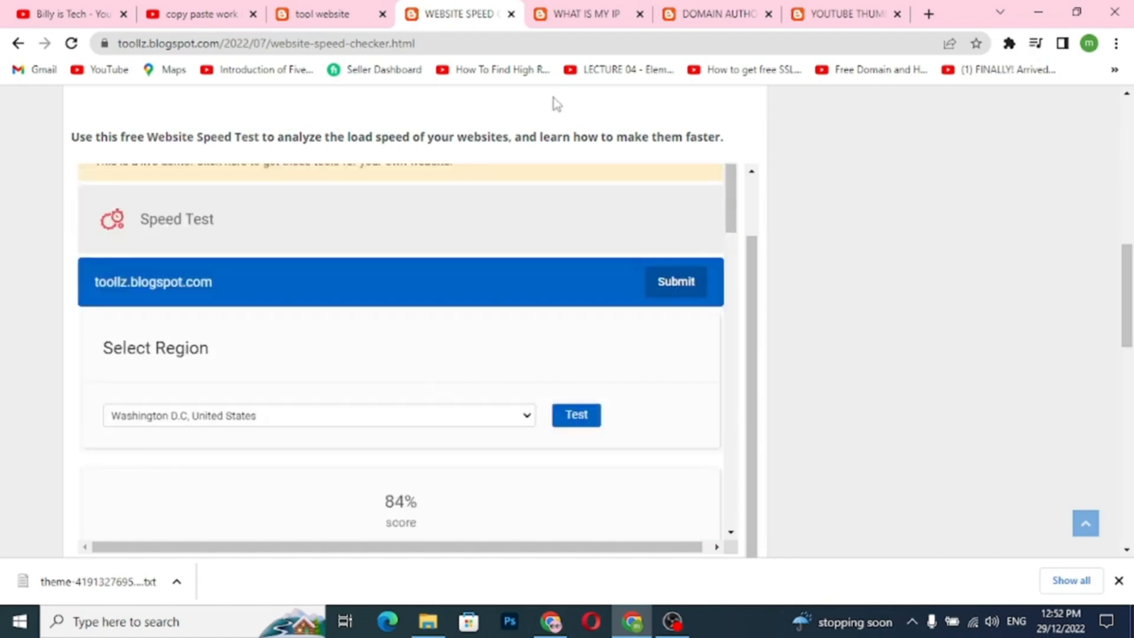
Go to the What Is My IP page and look over its IP explanation and location map
left_click(589, 18)
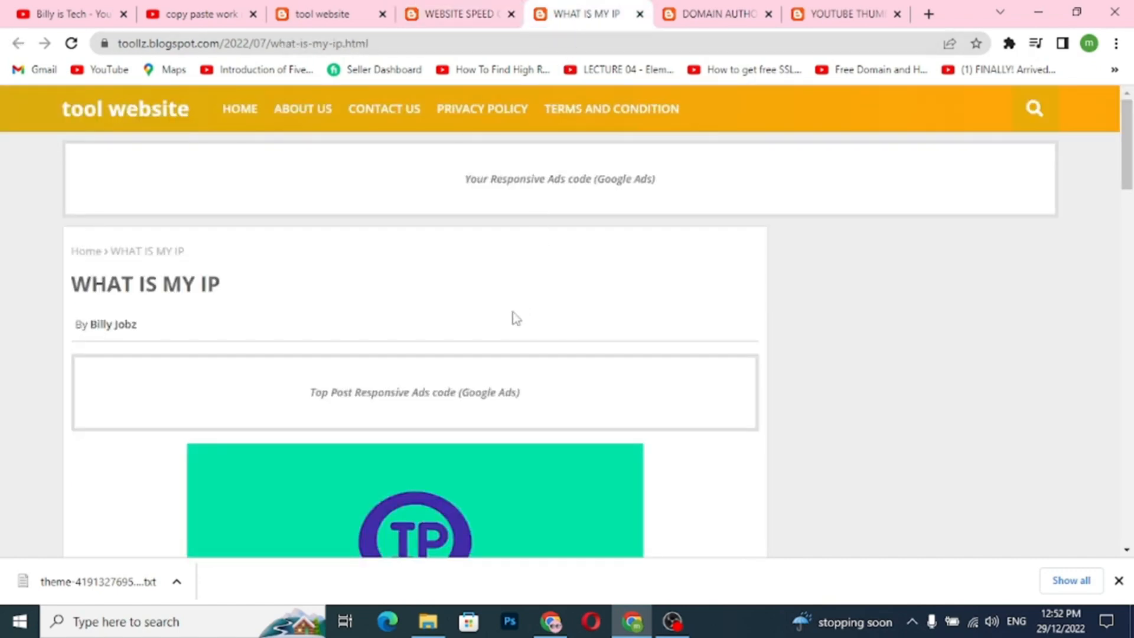
scroll(512, 317, "down", 5)
scroll(508, 322, "down", 7)
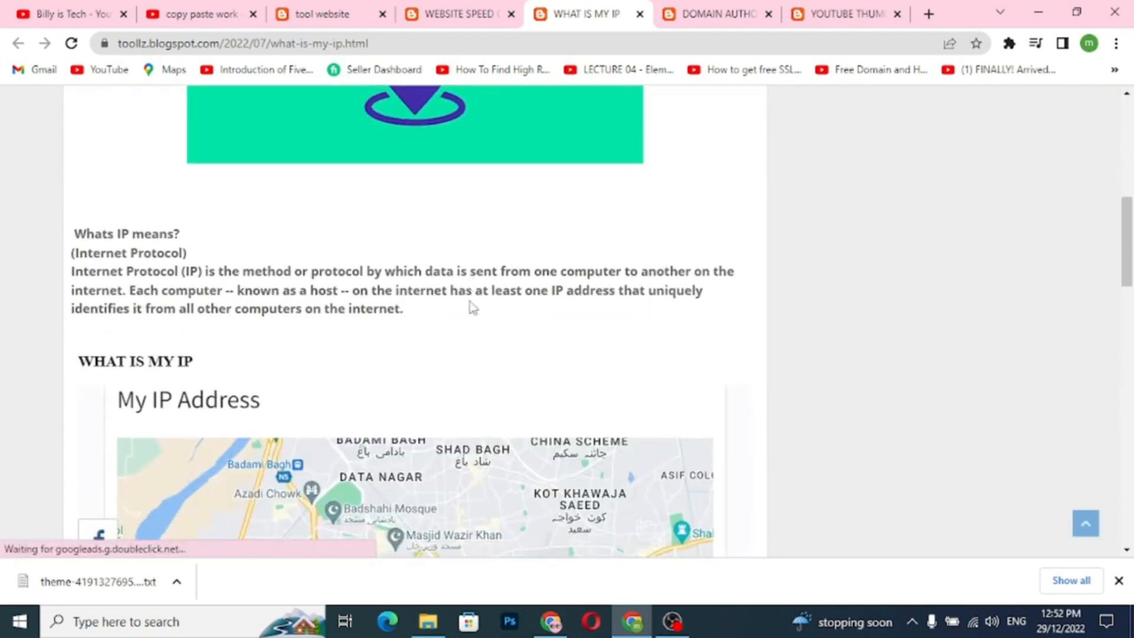
scroll(454, 321, "up", 10)
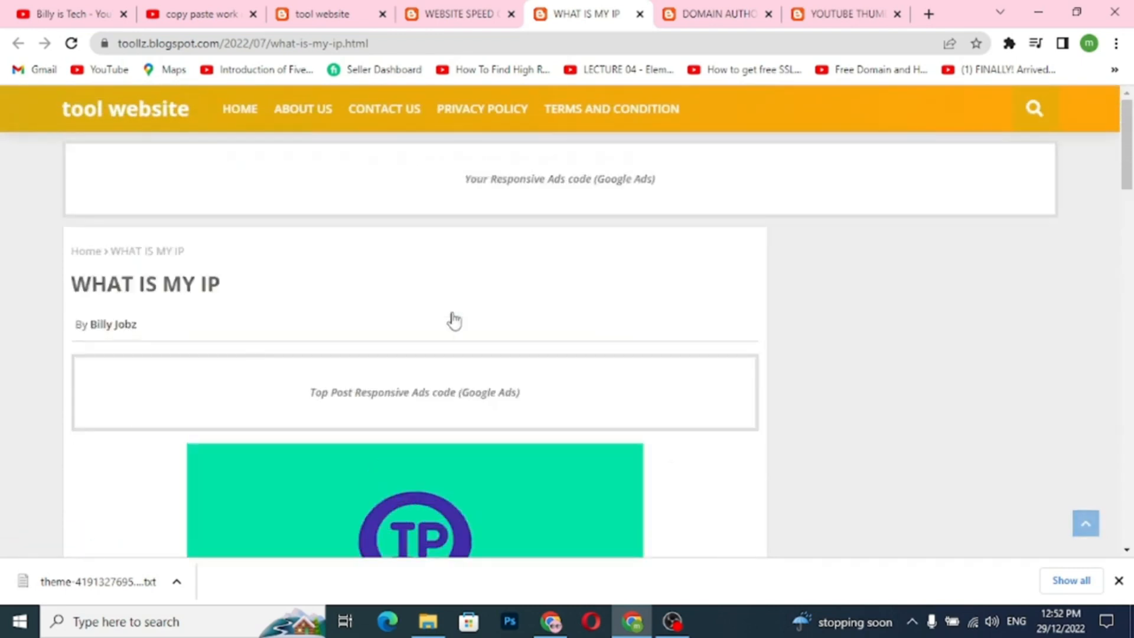
Go to the Domain Authority Checker page and bring up its domain entry form
left_click(715, 18)
scroll(497, 304, "down", 5)
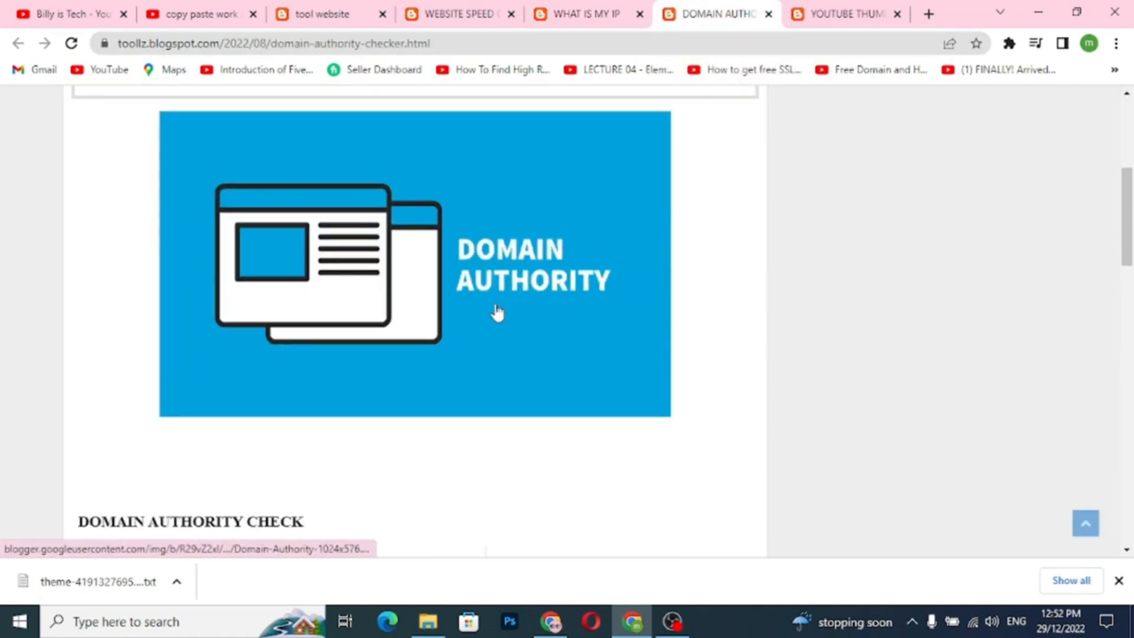
scroll(497, 312, "down", 8)
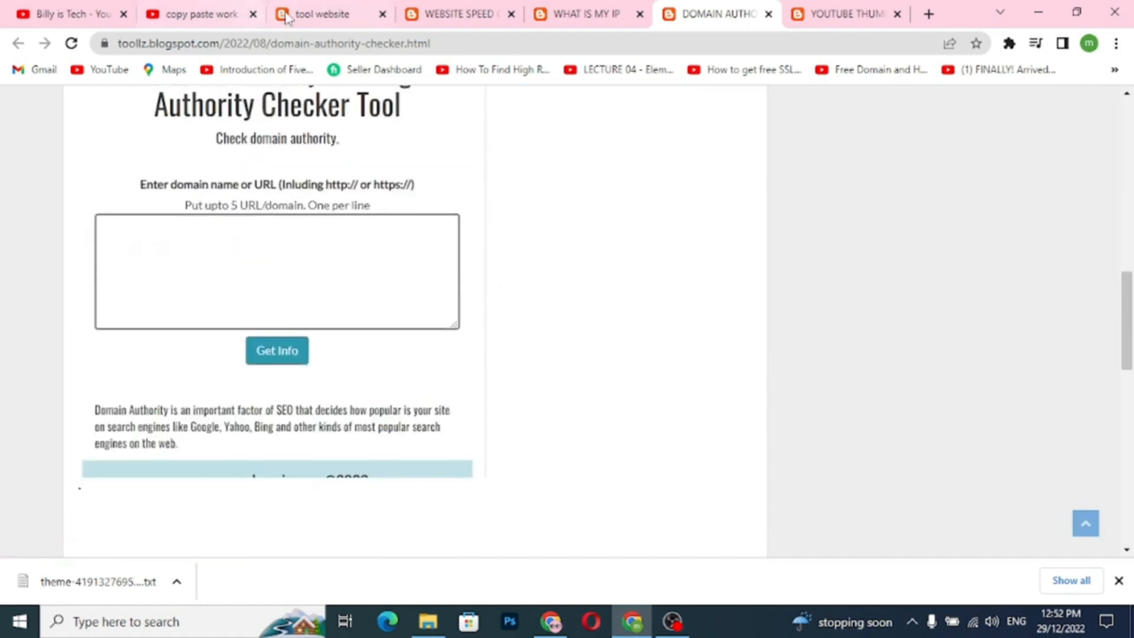
left_click(286, 18)
left_click(260, 43)
key("ctrl+c")
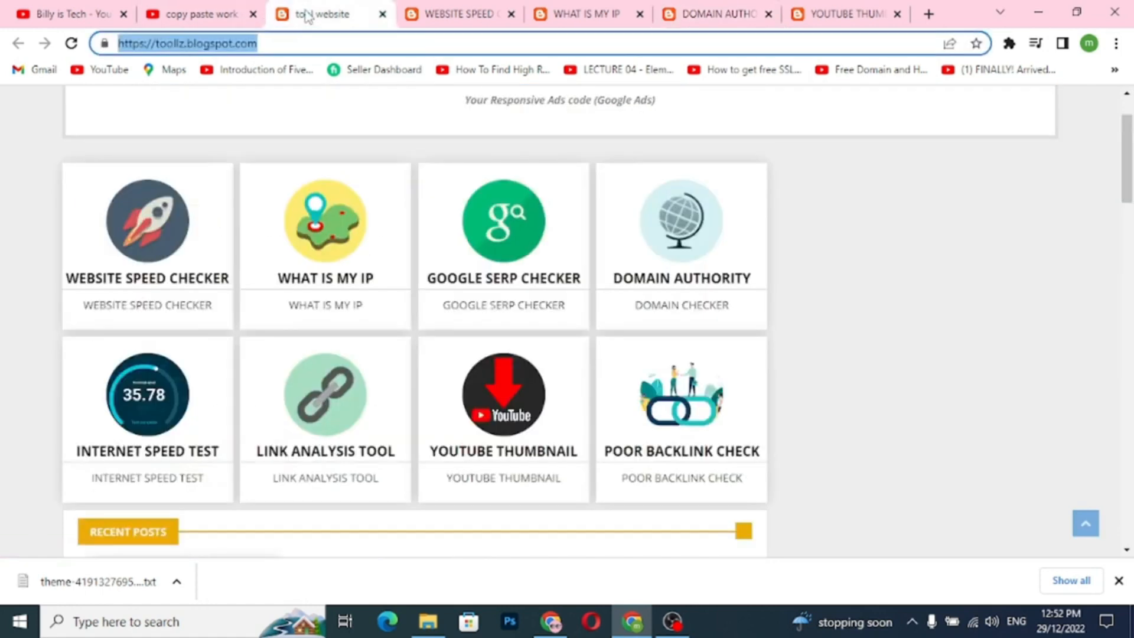
left_click(715, 17)
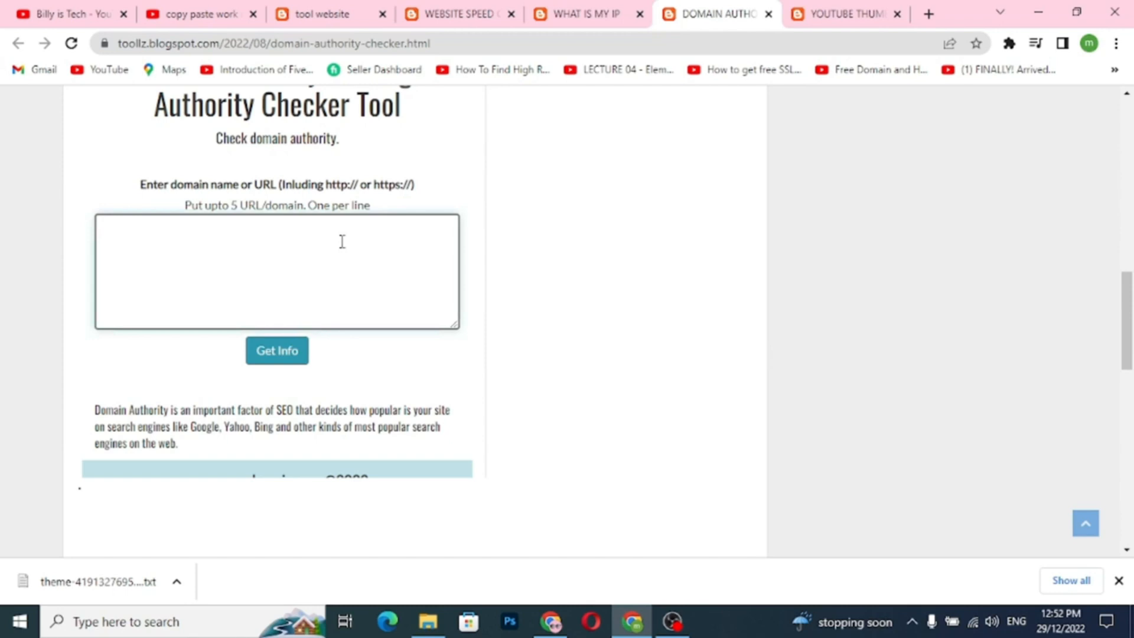
key("ctrl+v")
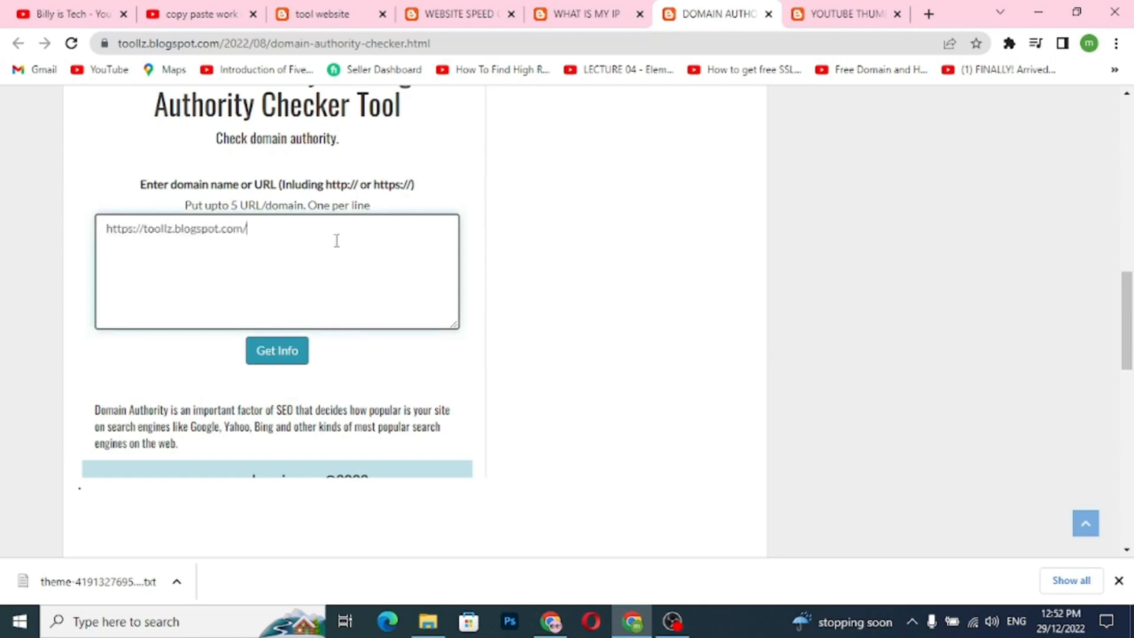
left_click(285, 361)
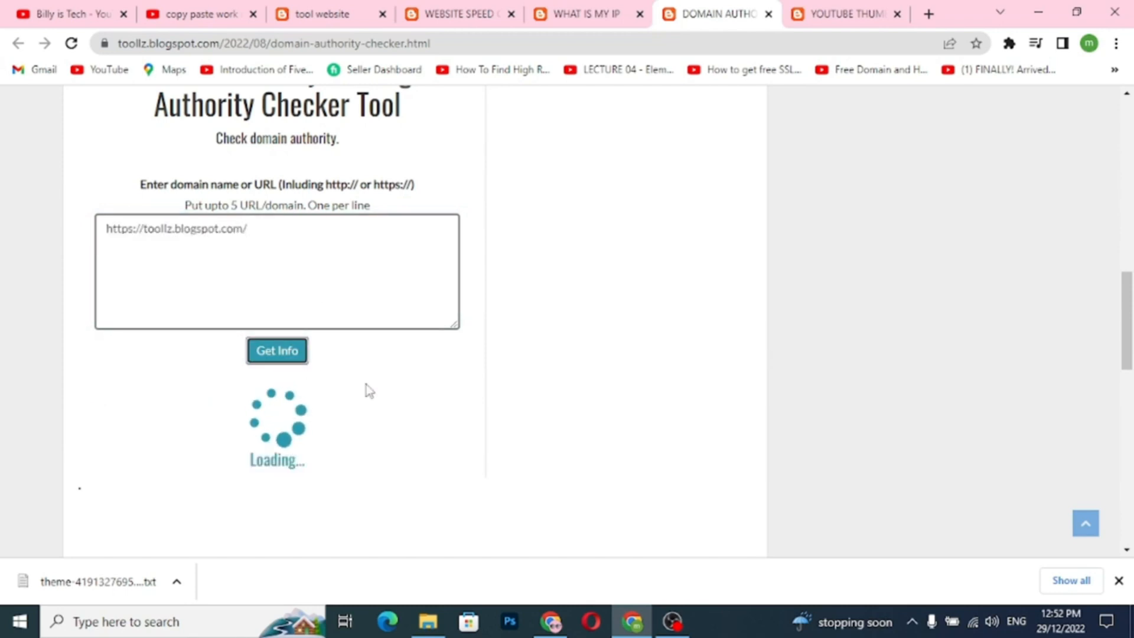
scroll(422, 392, "down", 3)
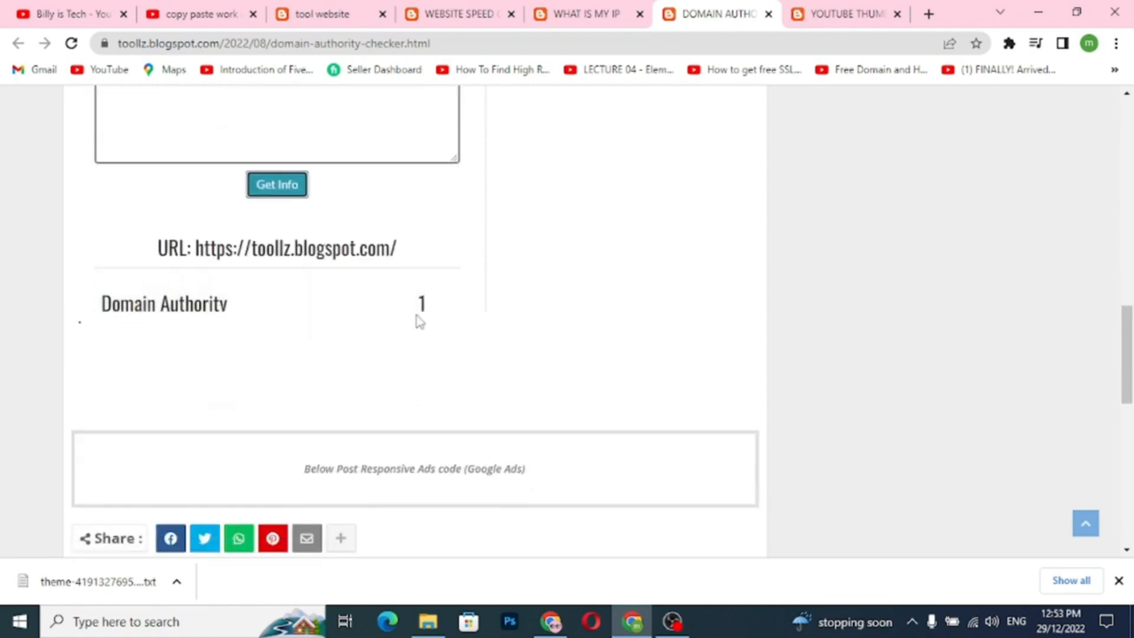
Go to the YouTube Thumbnail Download page and bring up its video URL field
left_click(841, 23)
scroll(537, 379, "down", 1)
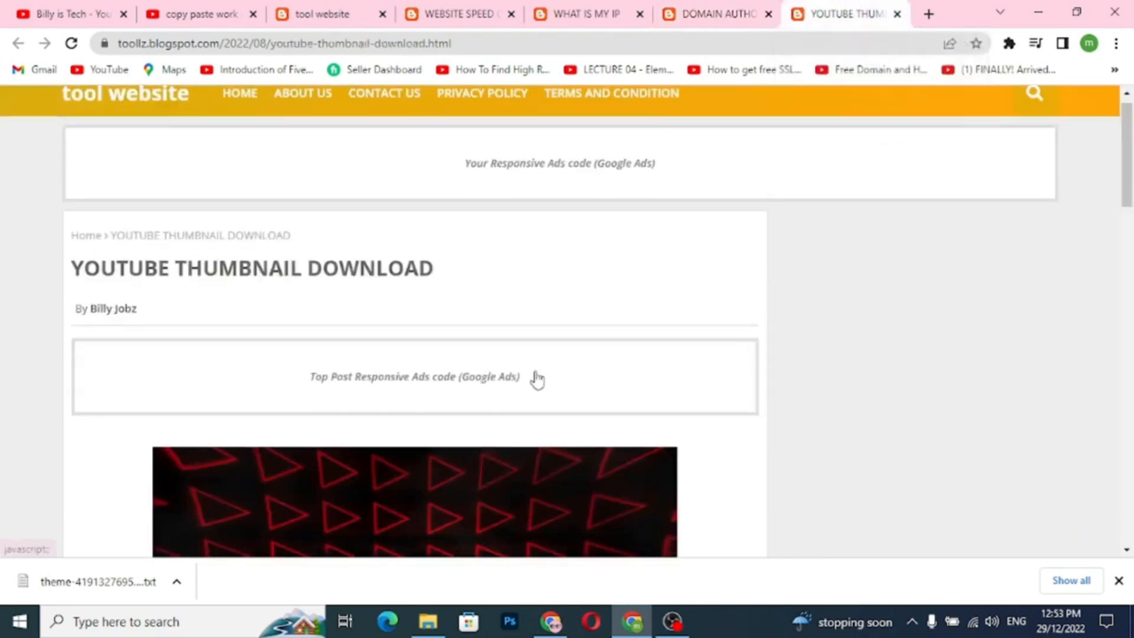
scroll(537, 380, "down", 15)
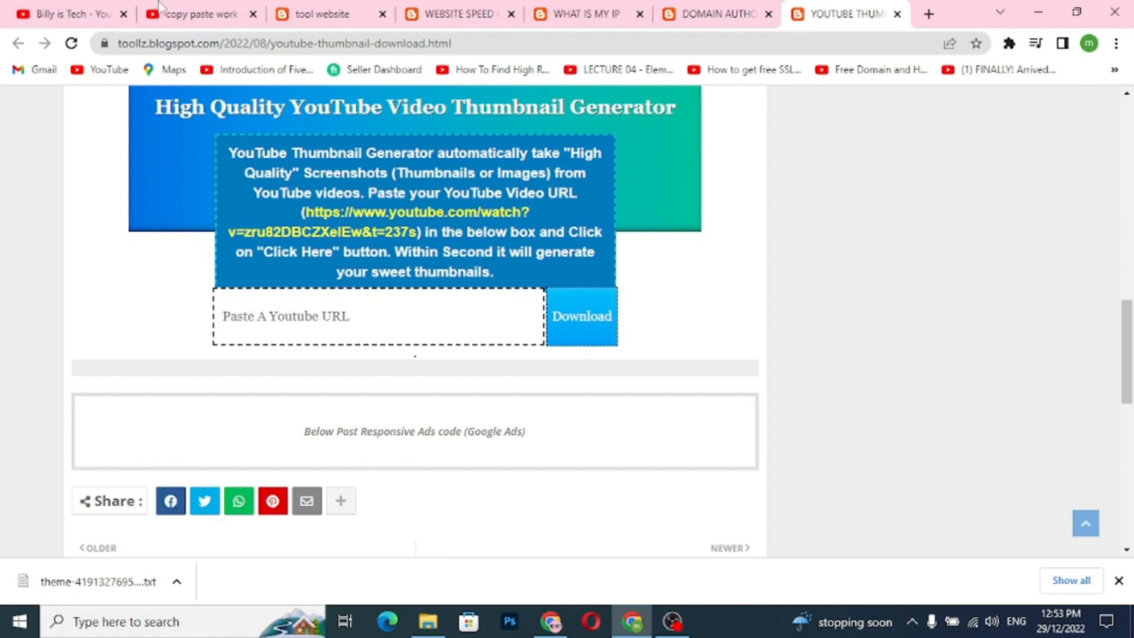
Copy the address of the open YouTube video about copy paste work on Blogger
left_click(186, 17)
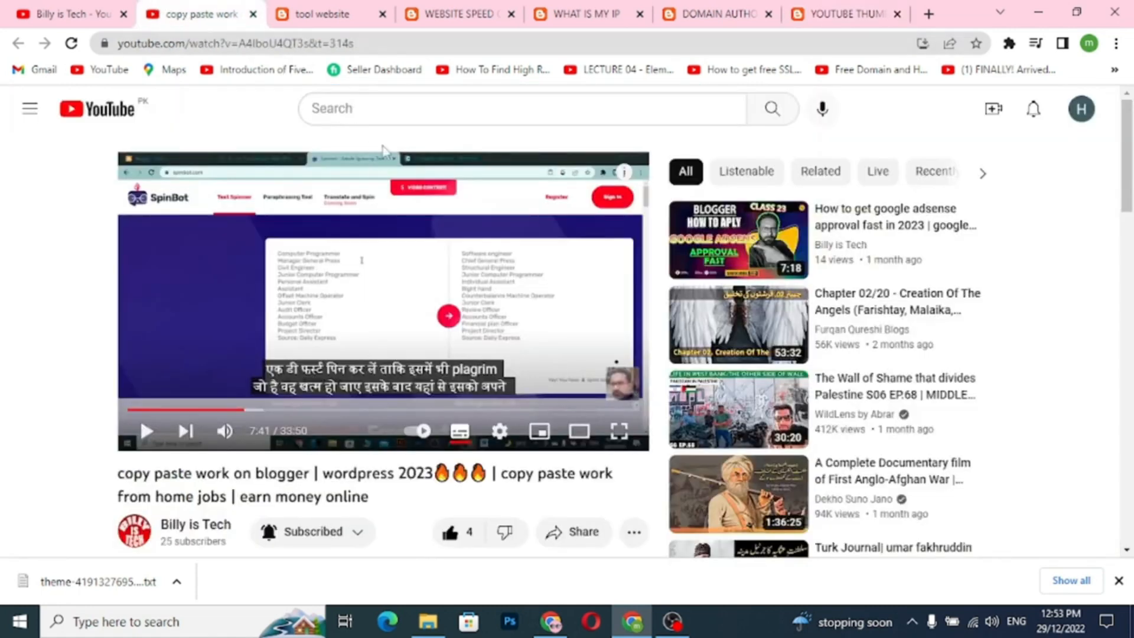
left_click(326, 41)
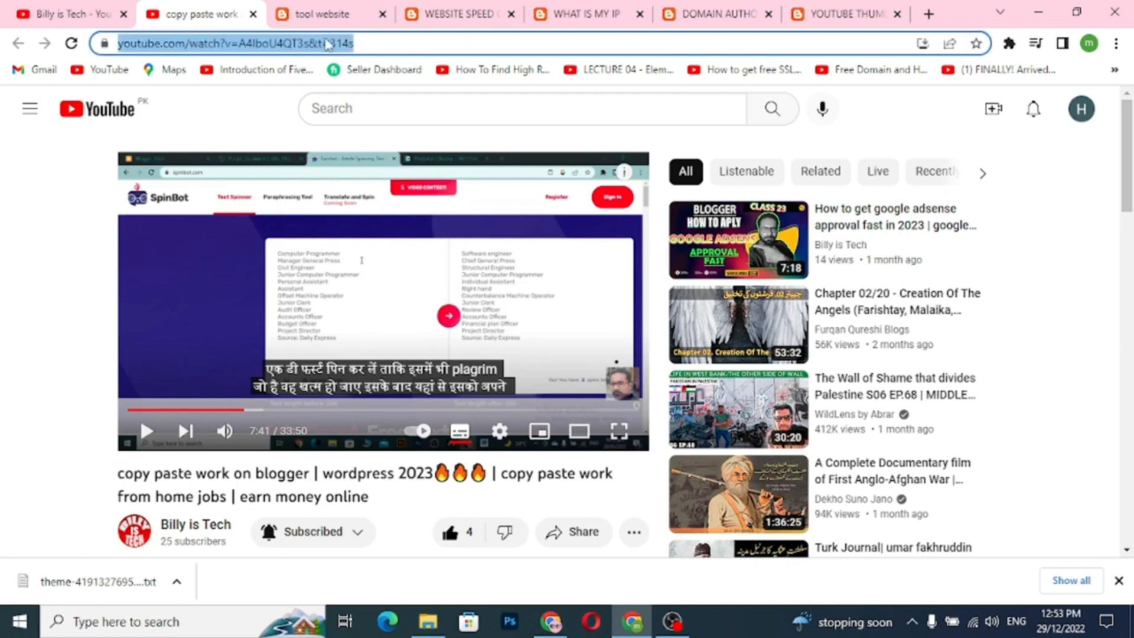
right_click(326, 41)
left_click(366, 130)
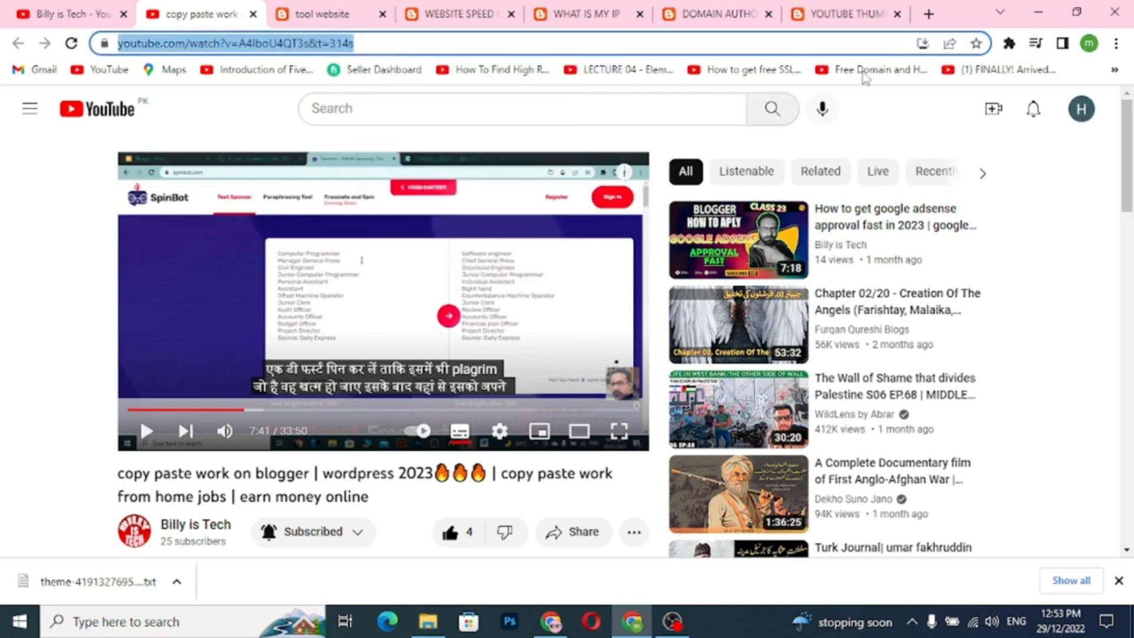
left_click(860, 24)
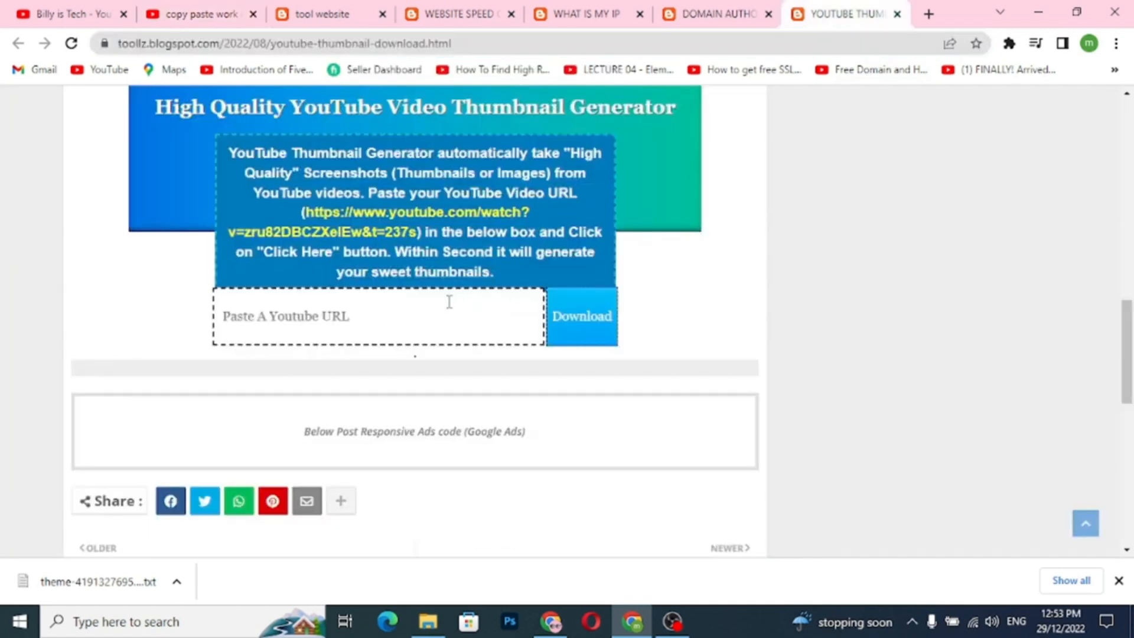
left_click(449, 302)
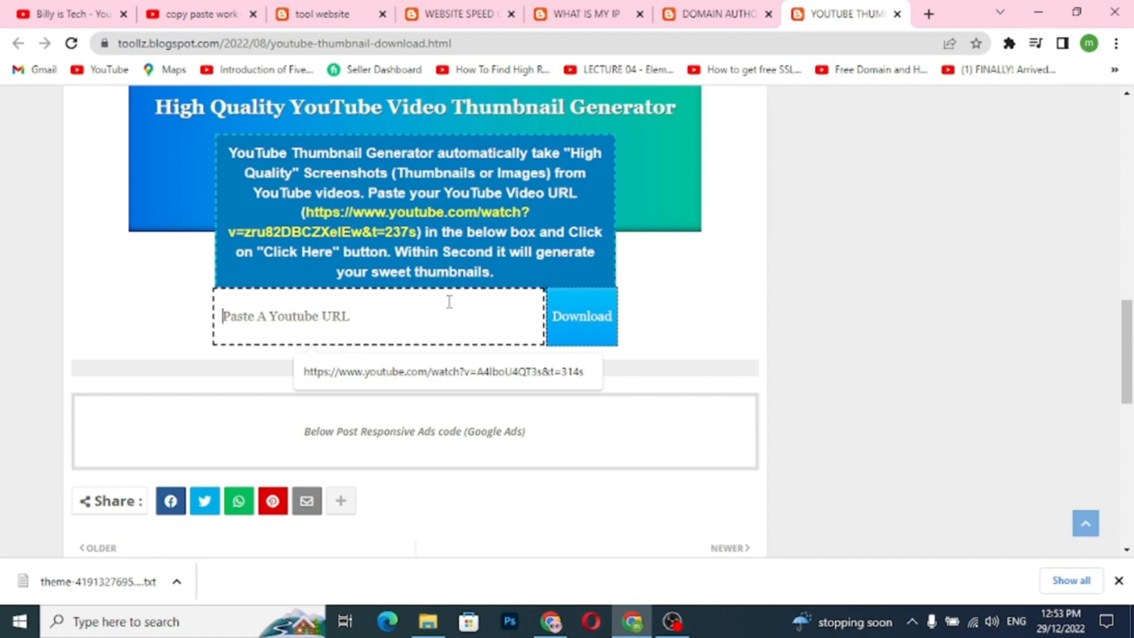
left_click(454, 371)
left_click(577, 338)
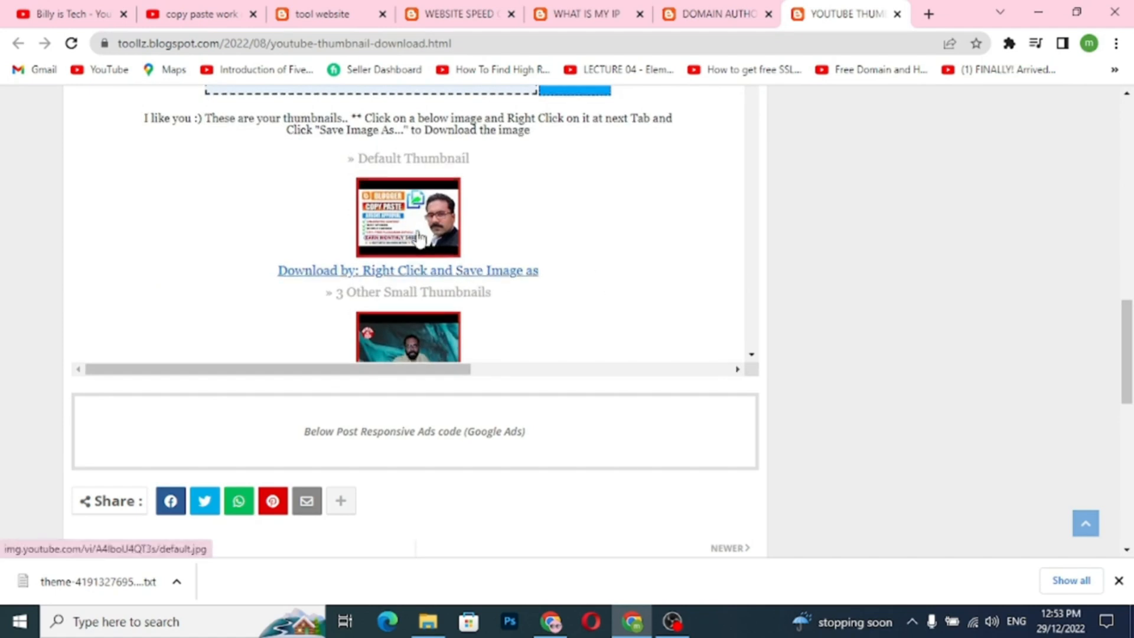
Examine the generated thumbnails in all offered sizes, up to high definition, and the rest of the YouTube Thumbnail Download page
scroll(418, 236, "down", 10)
scroll(418, 236, "down", 5)
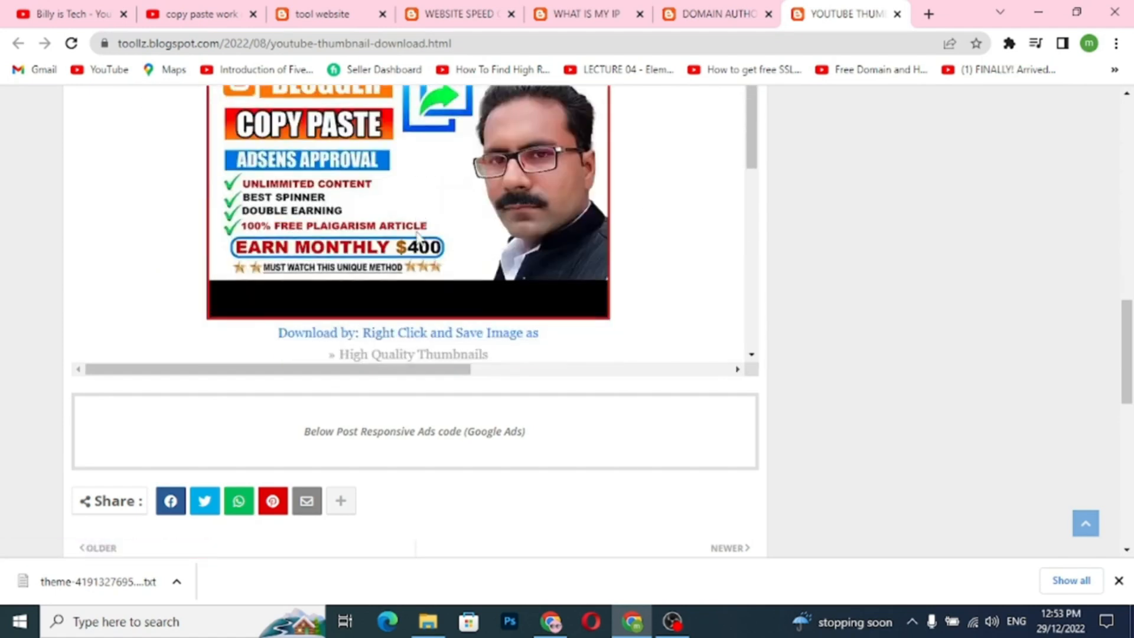
scroll(418, 236, "down", 8)
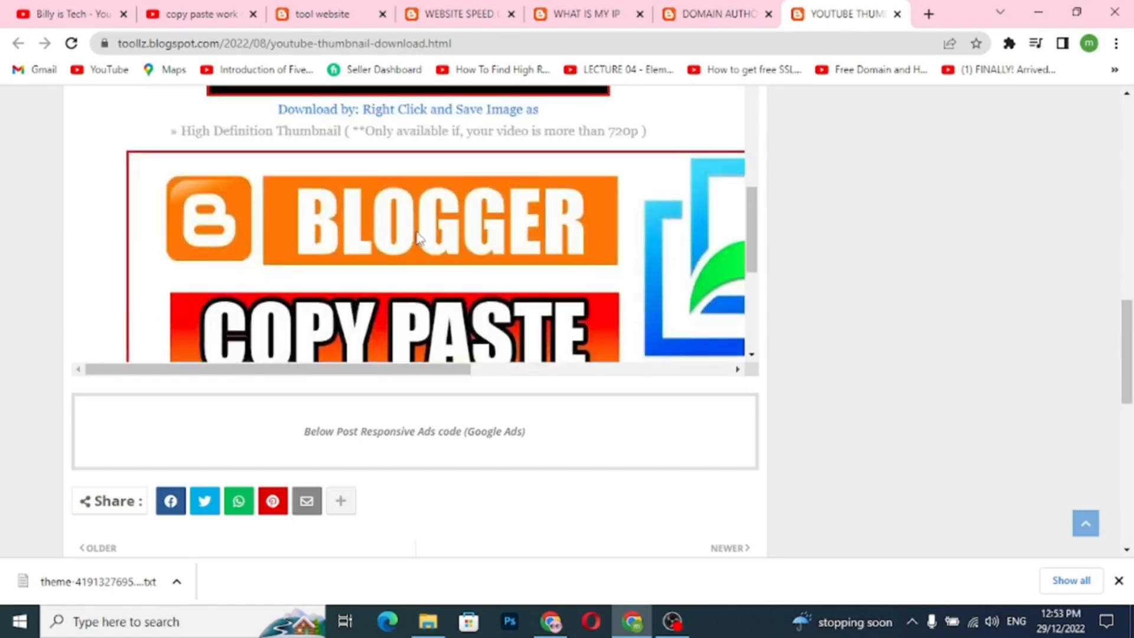
scroll(418, 237, "up", 10)
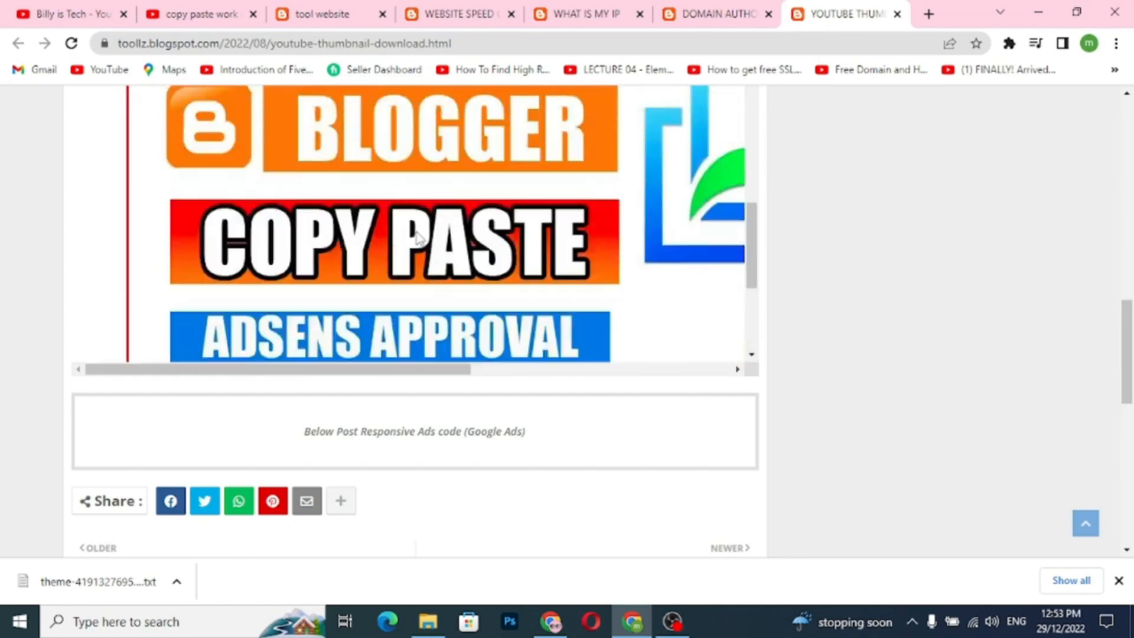
scroll(418, 237, "down", 3)
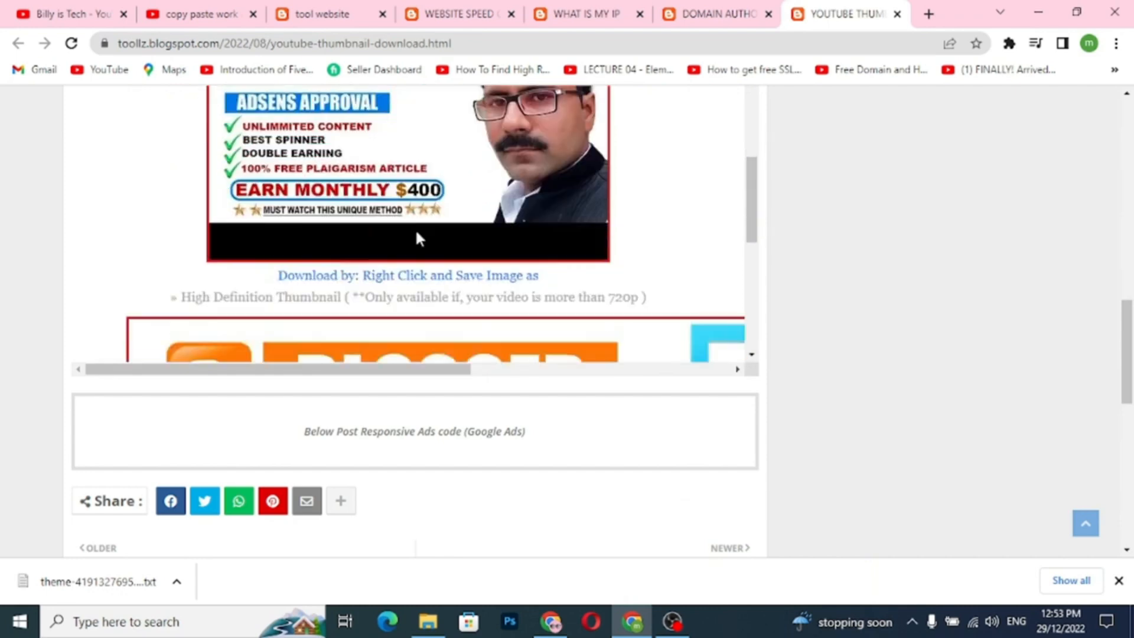
scroll(416, 238, "down", 6)
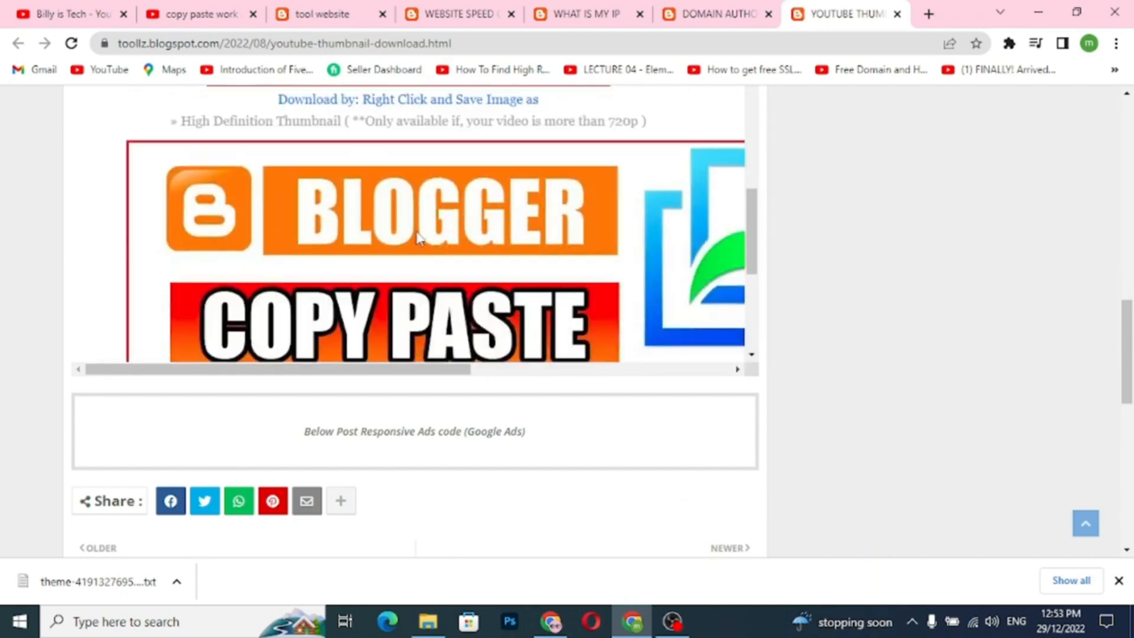
scroll(416, 238, "down", 4)
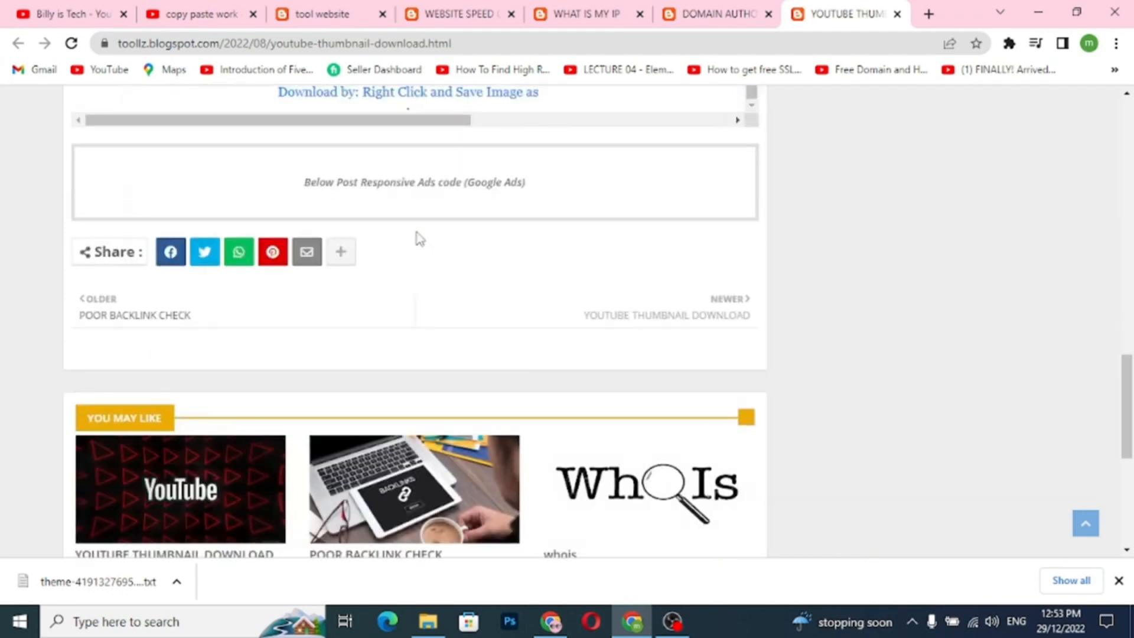
scroll(419, 238, "up", 7)
scroll(419, 238, "down", 12)
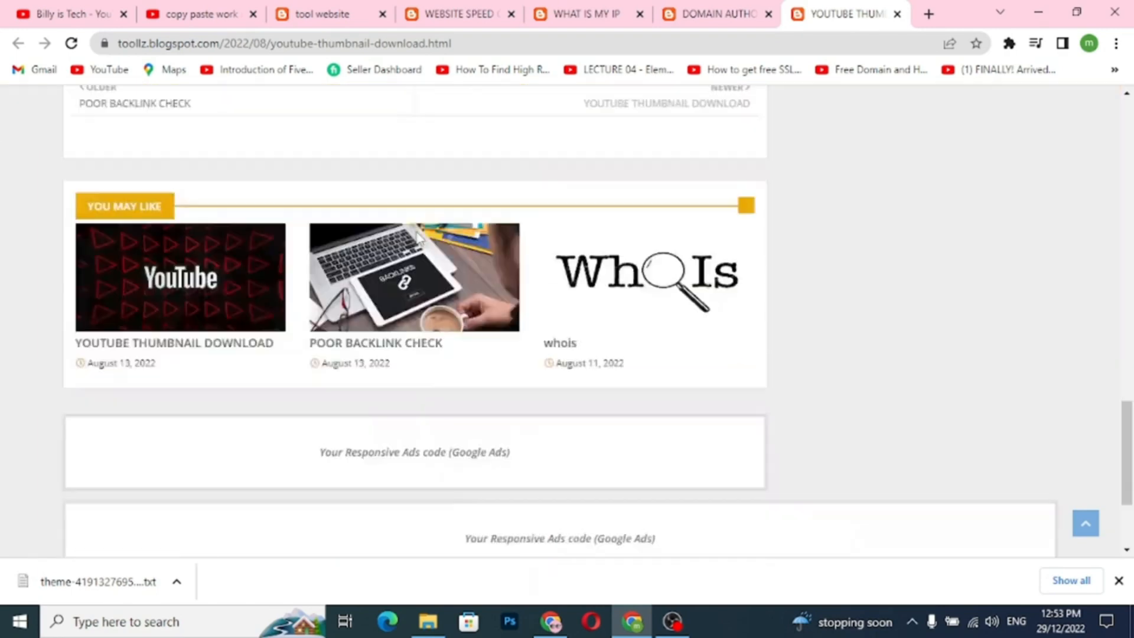
scroll(419, 238, "up", 15)
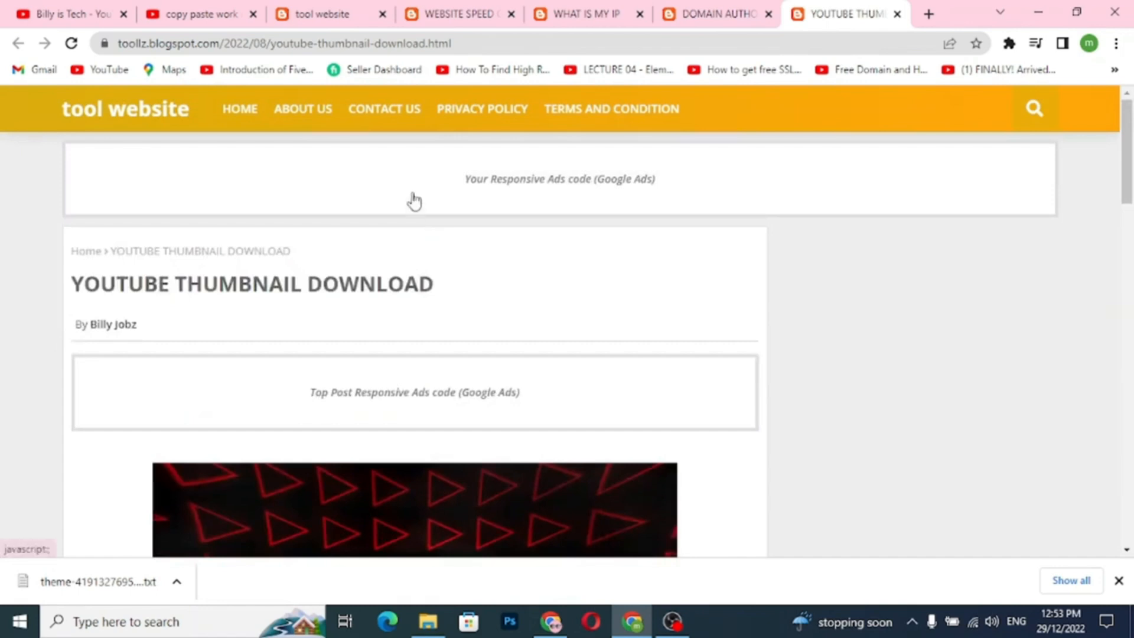
Return to the tool website's home page and look through its tool tiles and recent posts
left_click(339, 20)
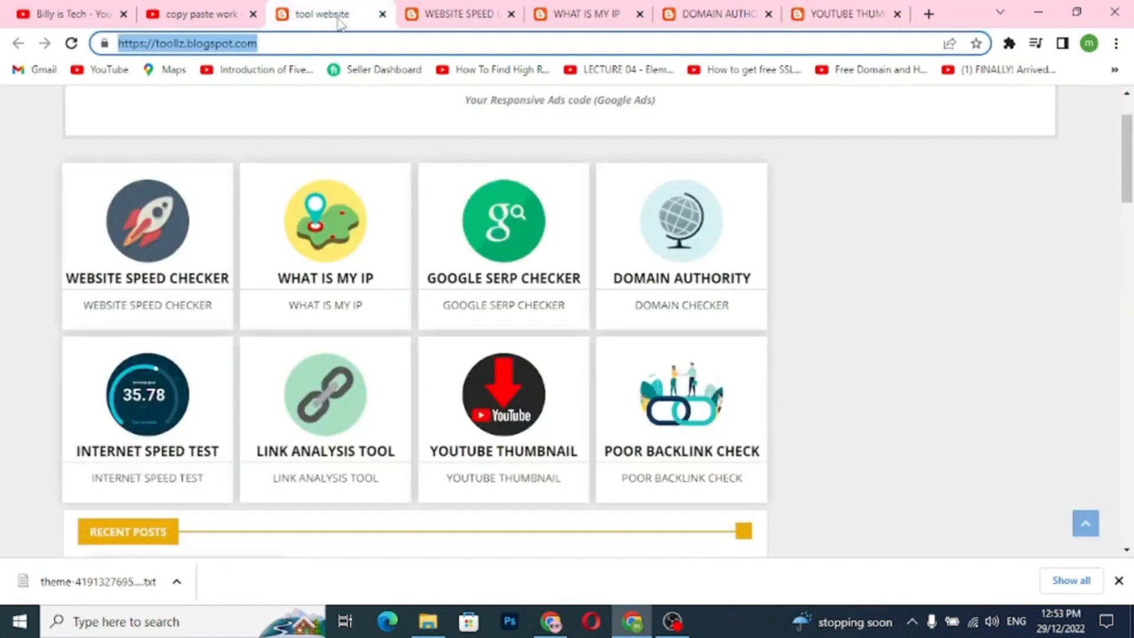
scroll(810, 339, "down", 10)
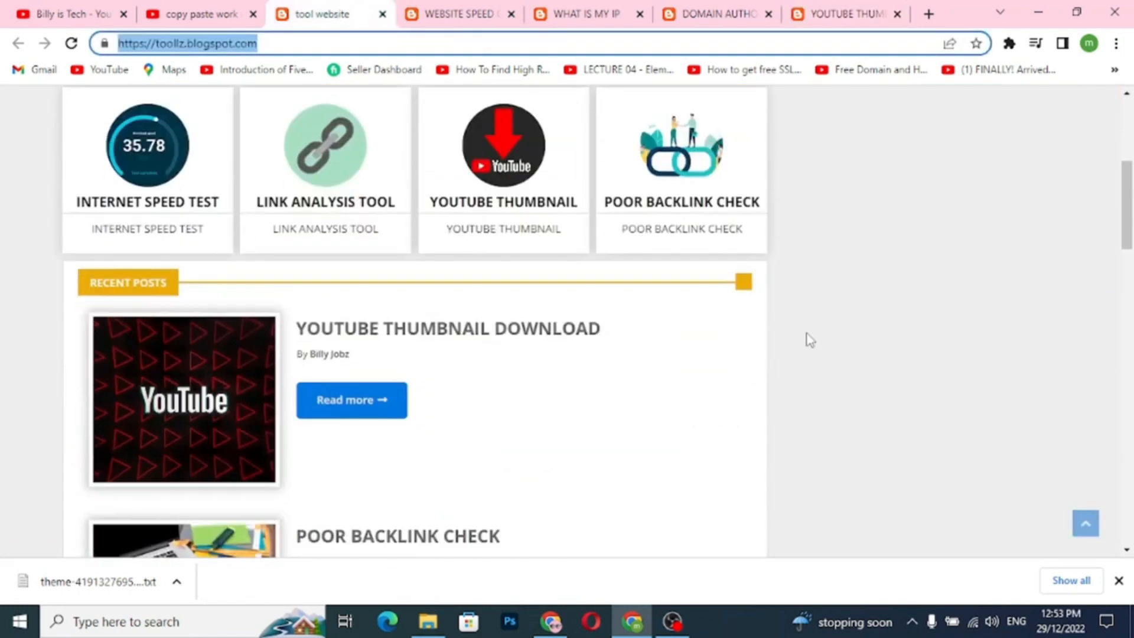
scroll(810, 340, "down", 12)
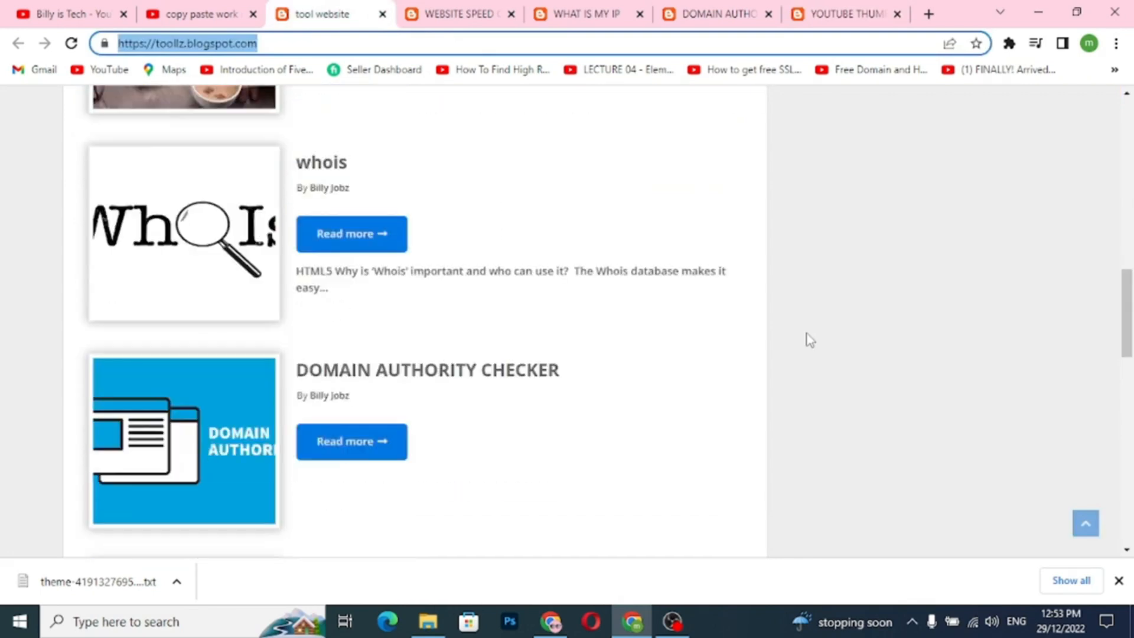
scroll(809, 340, "up", 20)
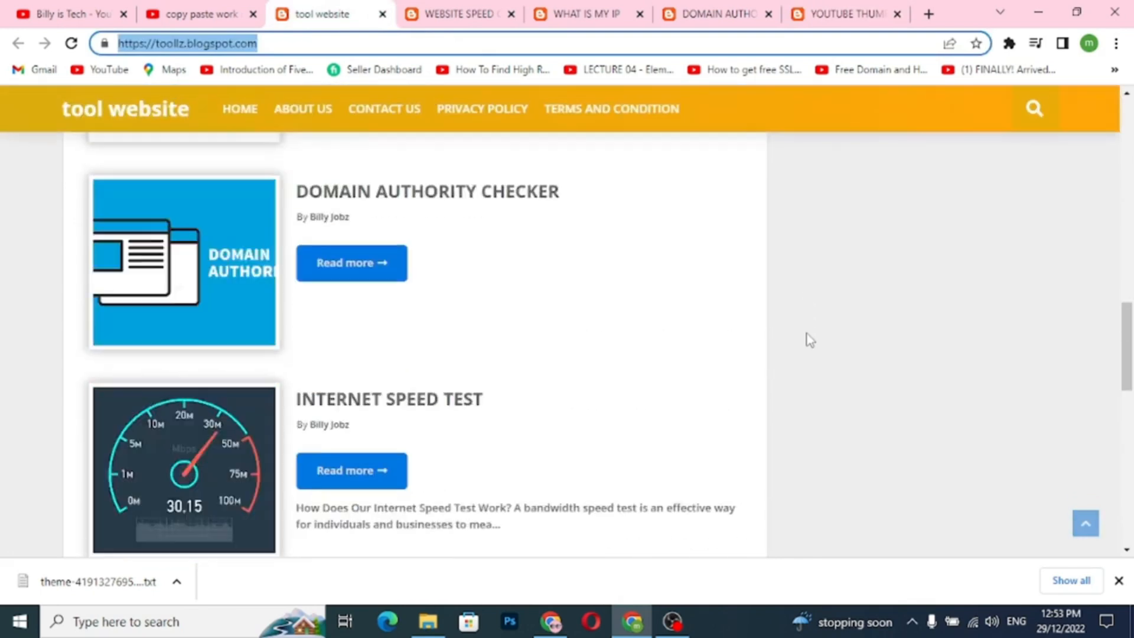
scroll(810, 340, "up", 1)
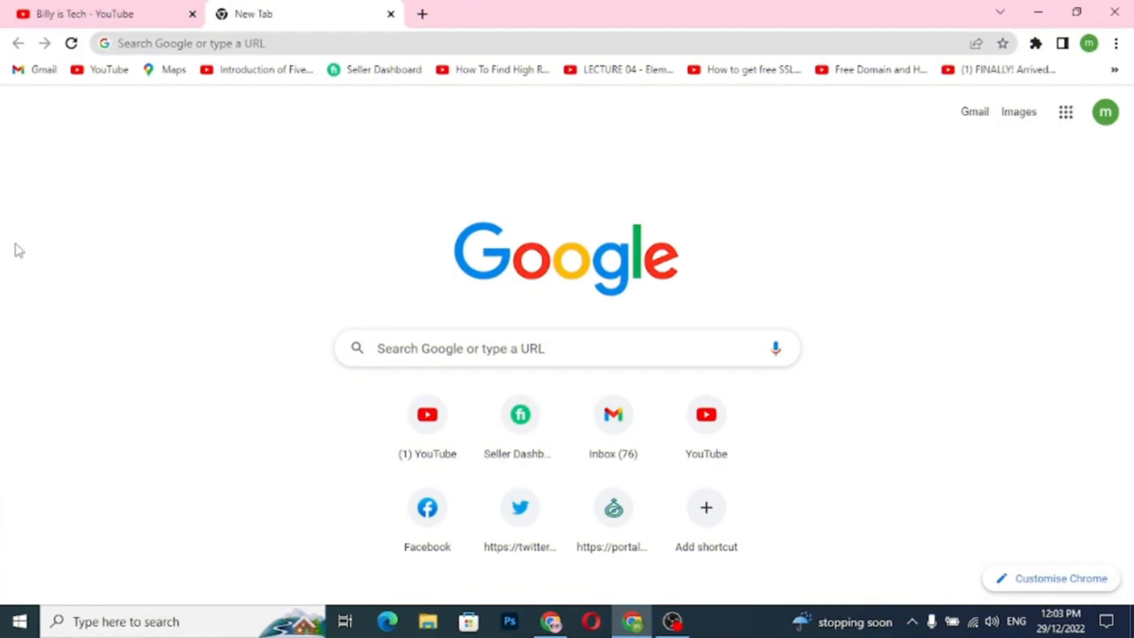
Search Google for "blogger" and open the Blogger.com site
left_click(240, 46)
left_click(210, 75)
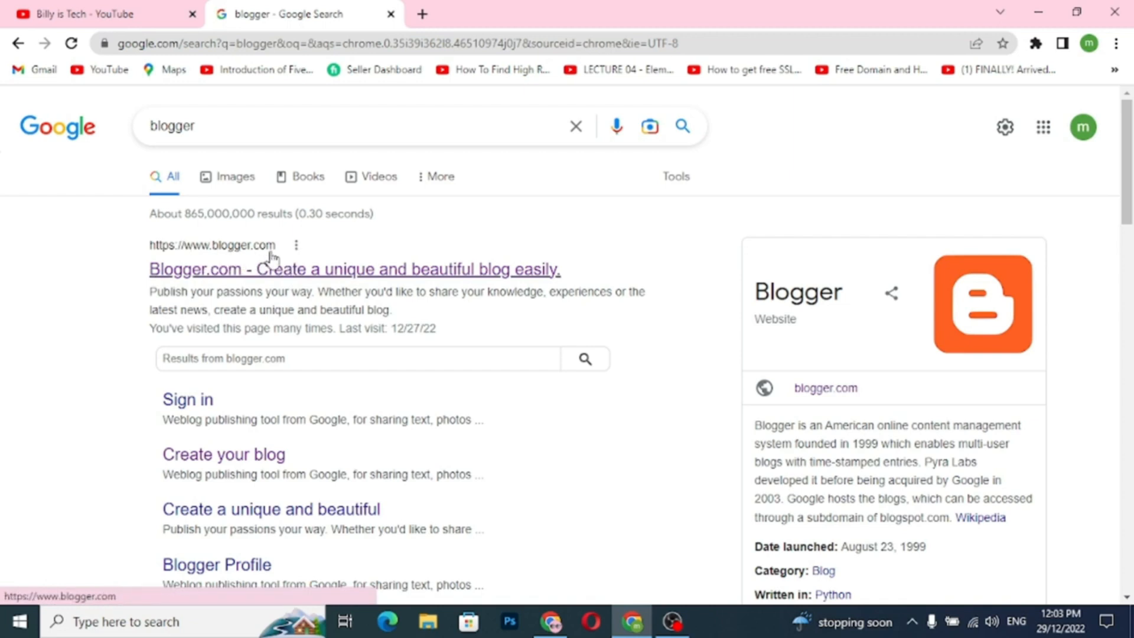
left_click(285, 273)
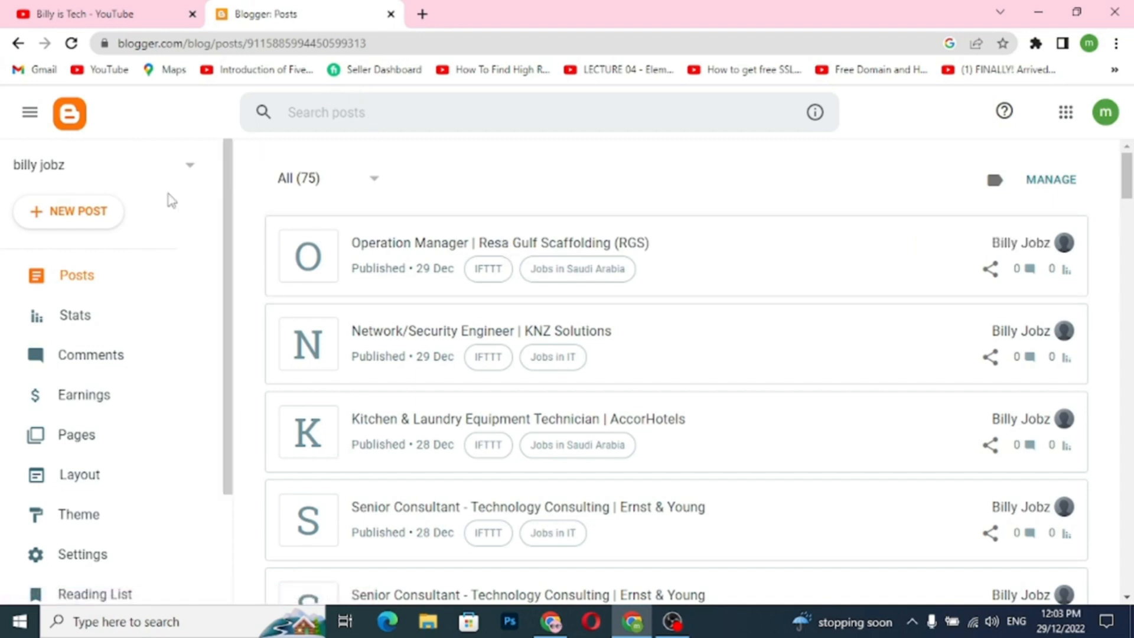
Start a new blog from the blog list and title it "tool website"
left_click(190, 173)
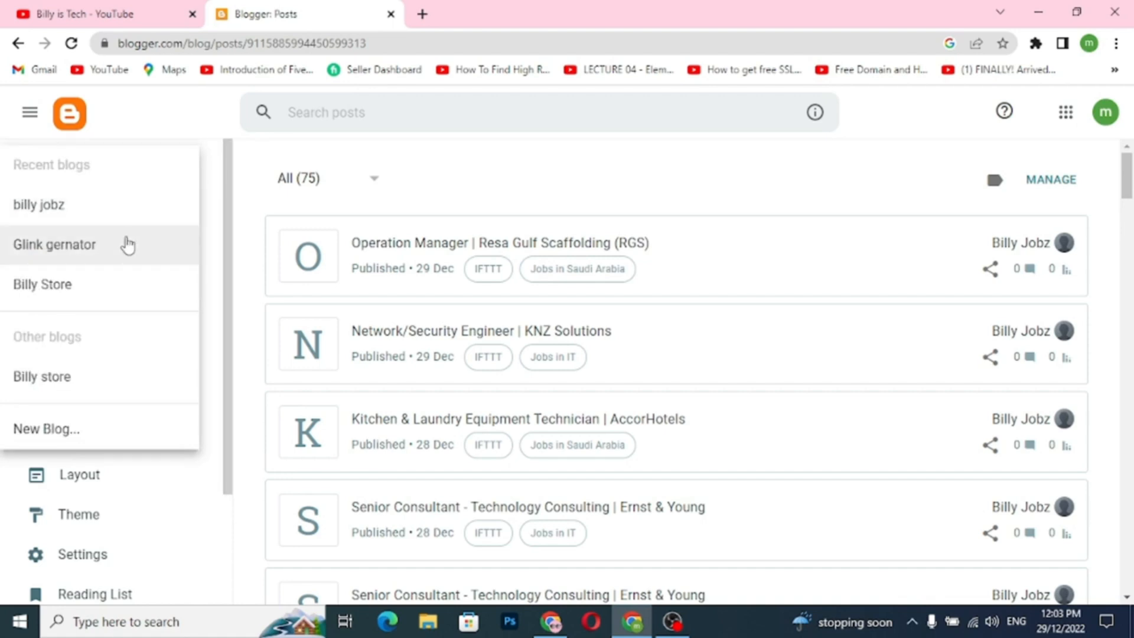
left_click(77, 431)
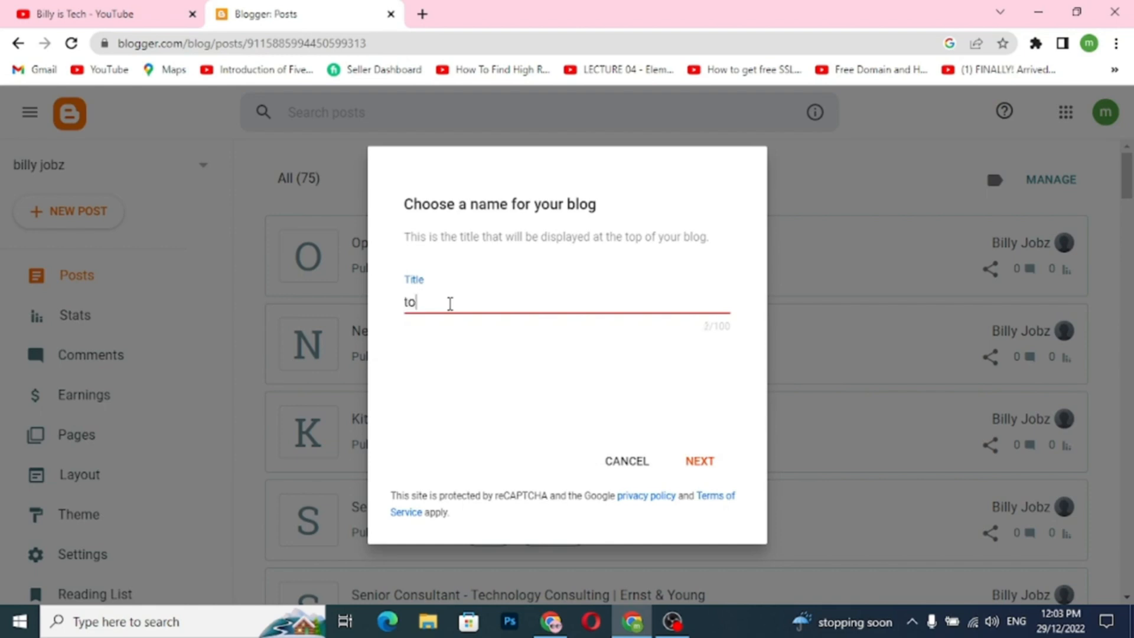
type("tollz website")
key("BackSpace")
key("BackSpace")
key("BackSpace")
type("ol")
left_click(712, 467)
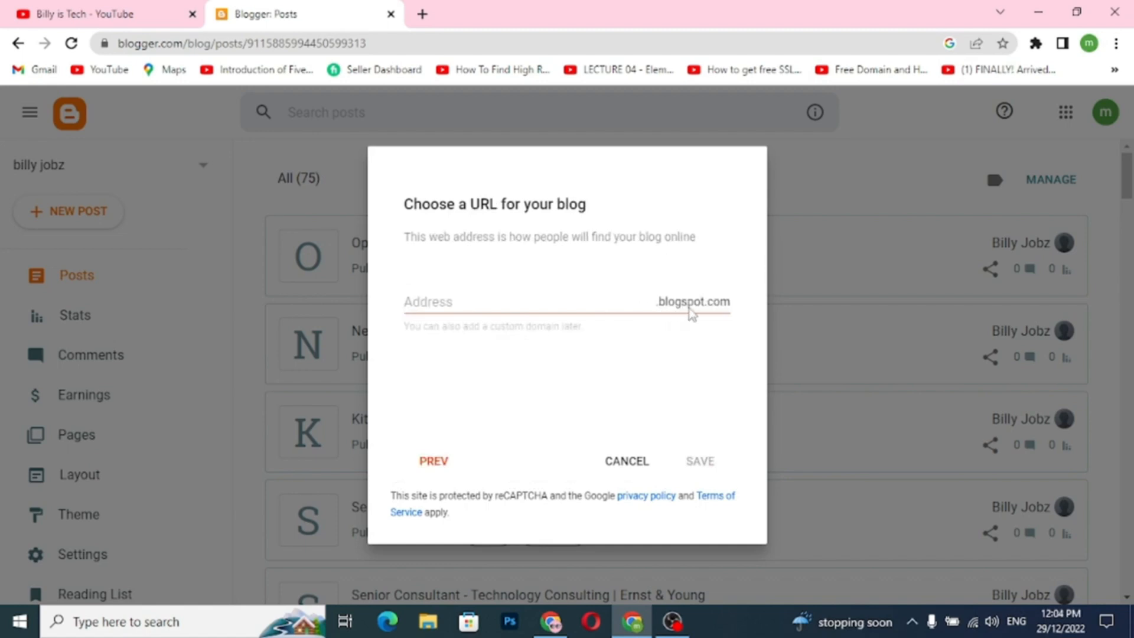
Set the new blog's address to toollz.blogspot.com and save the blog
left_click(511, 295)
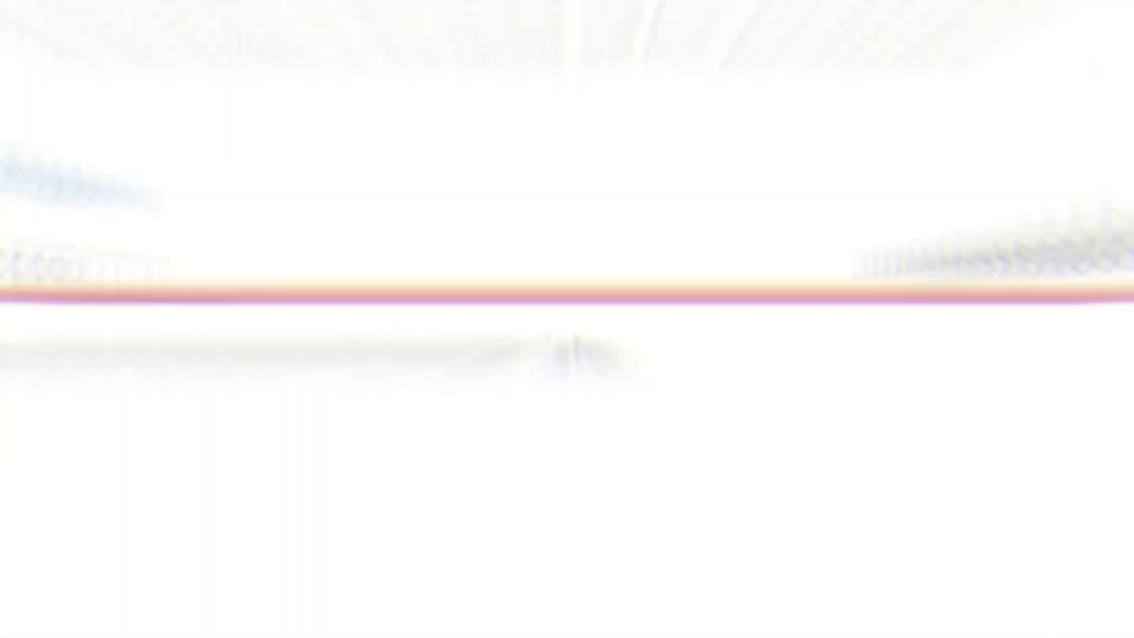
type("ollz")
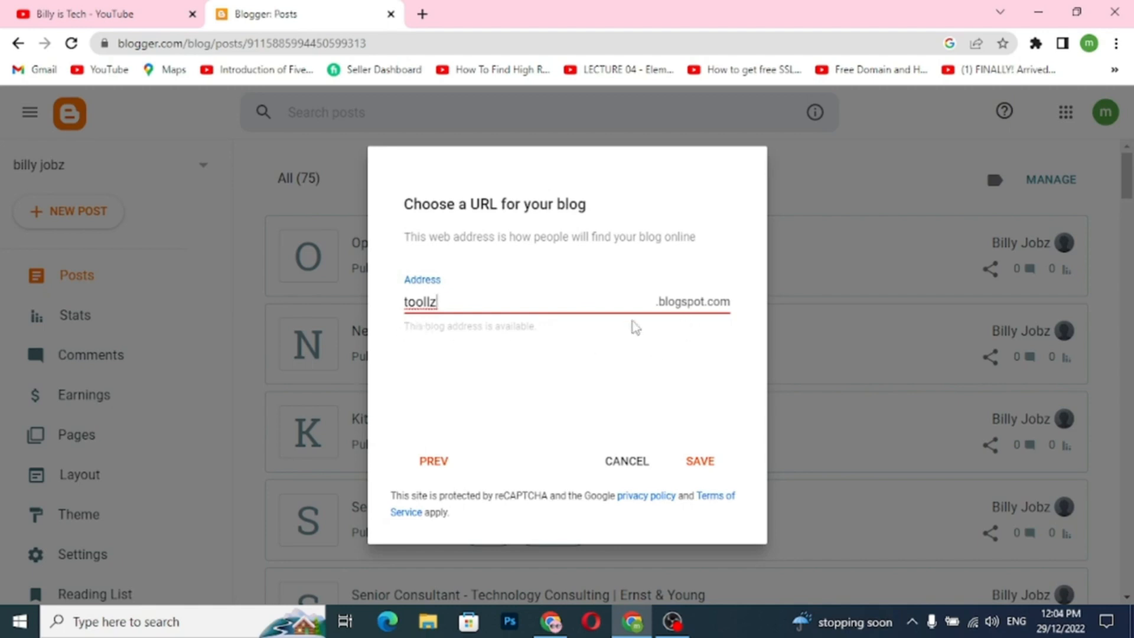
left_click(703, 472)
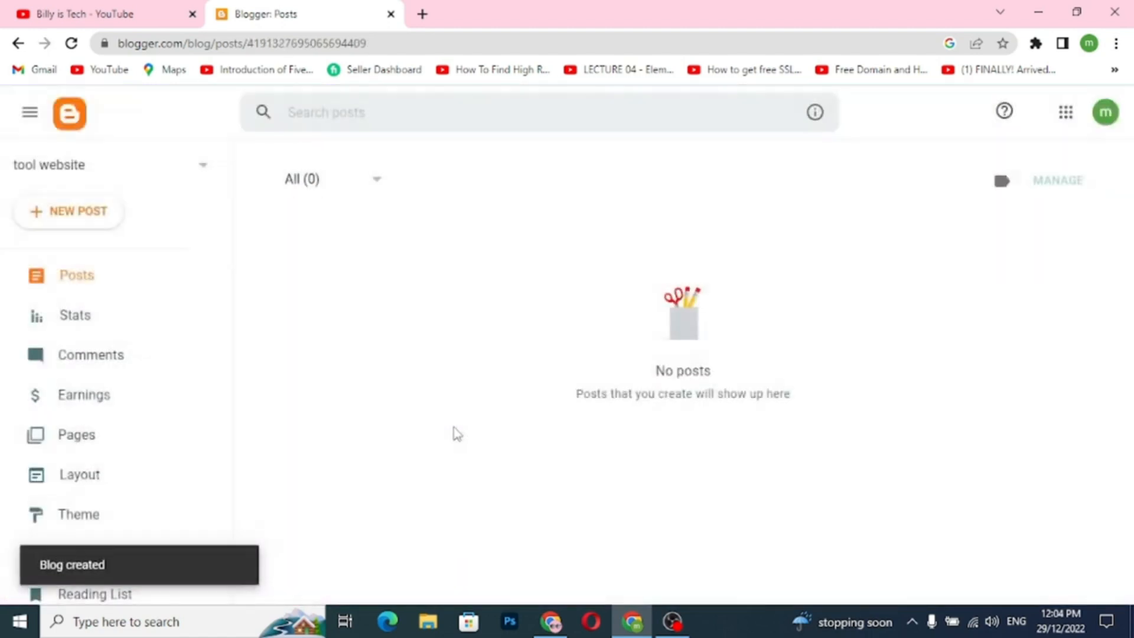
View the live site of the new tool website blog
scroll(223, 260, "down", 3)
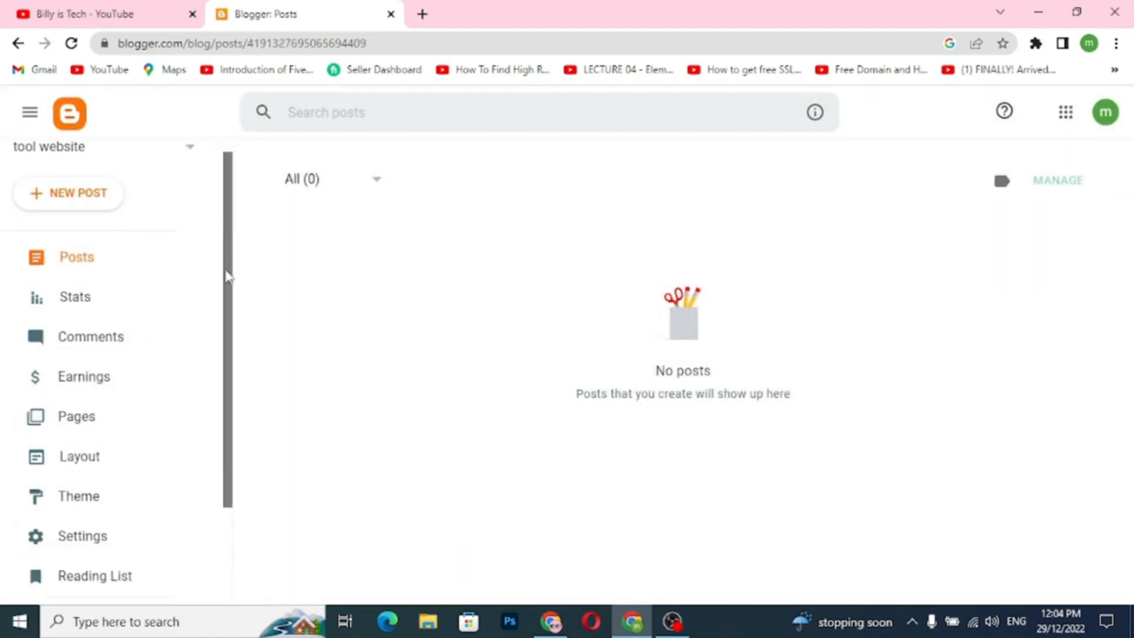
left_click(90, 489)
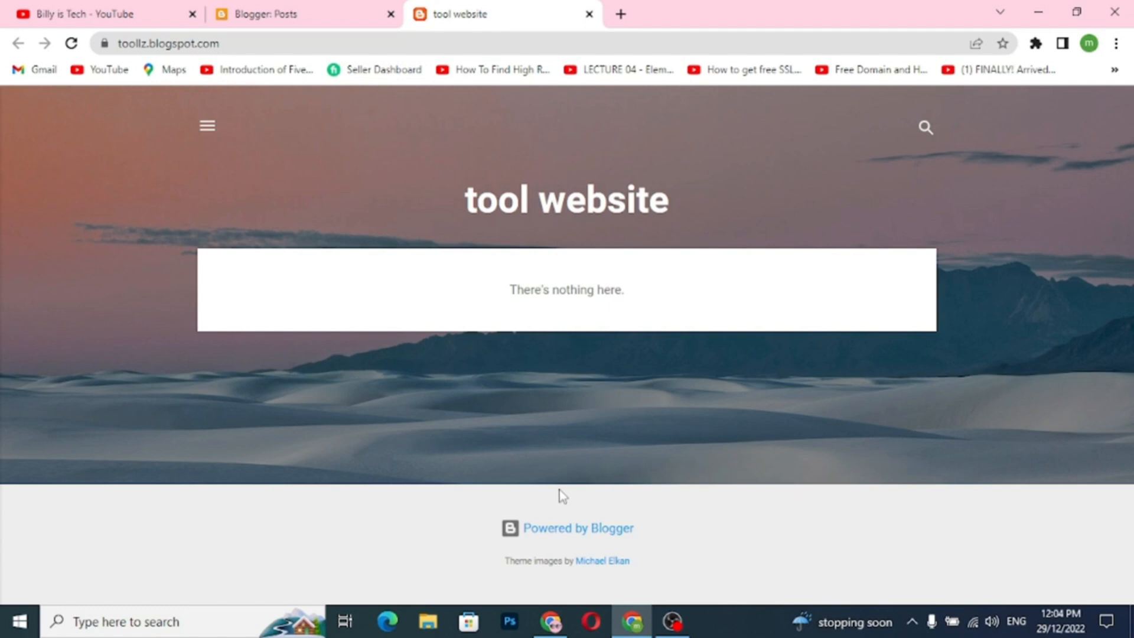
Switch to the desktop folder with the 8 tool website xml files and open the SEO TOOLS WEBSITE text document
left_click(1036, 11)
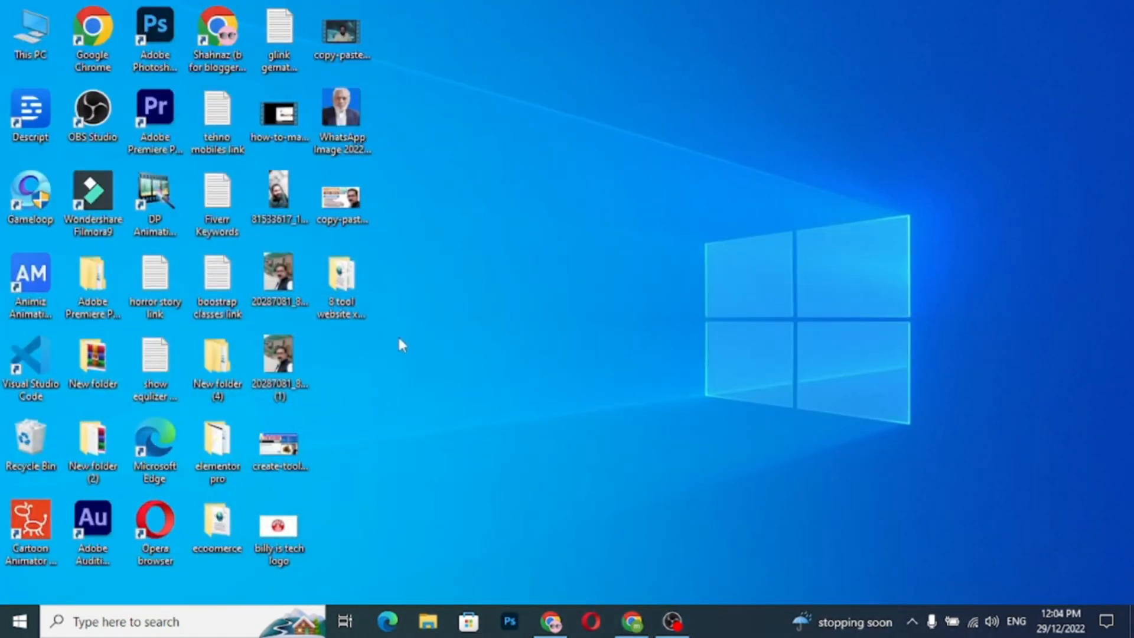
double_click(353, 287)
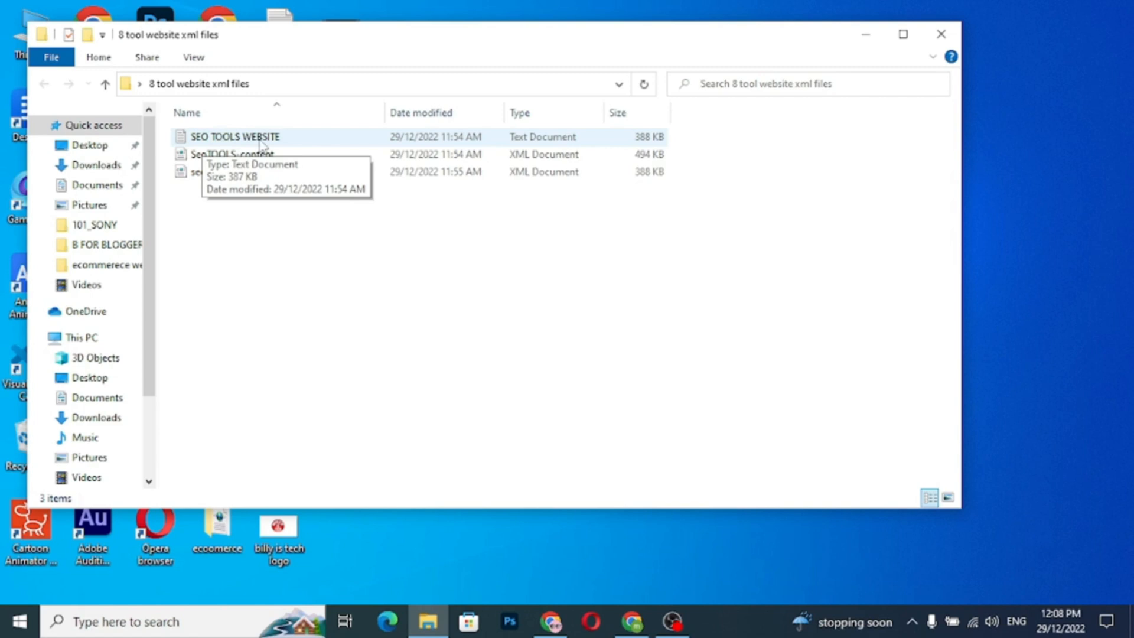
right_click(188, 141)
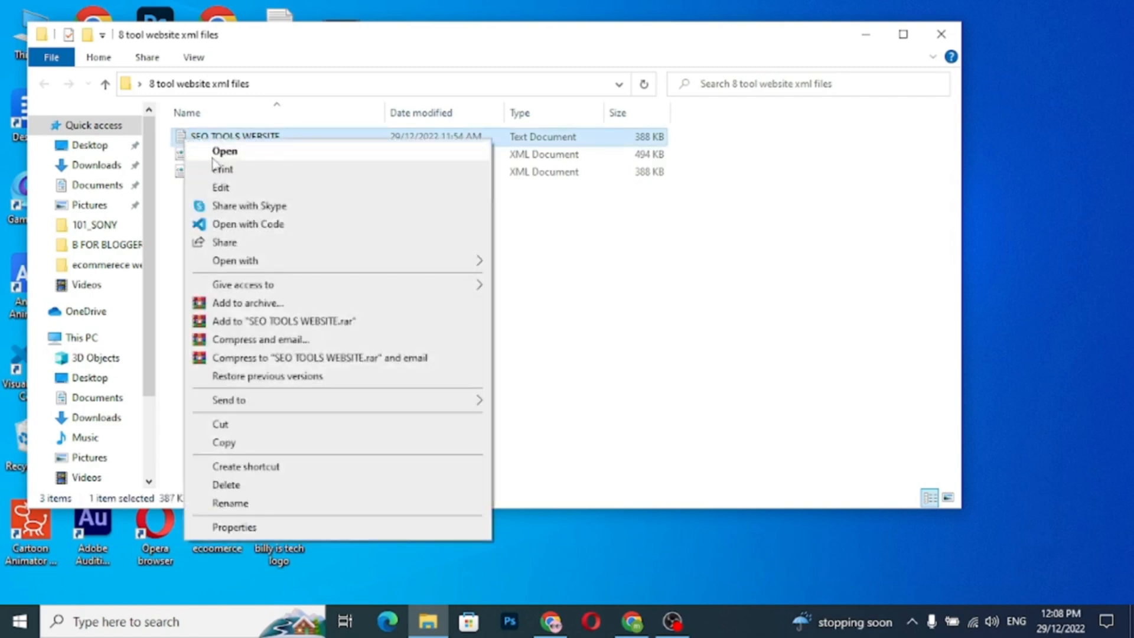
left_click(214, 155)
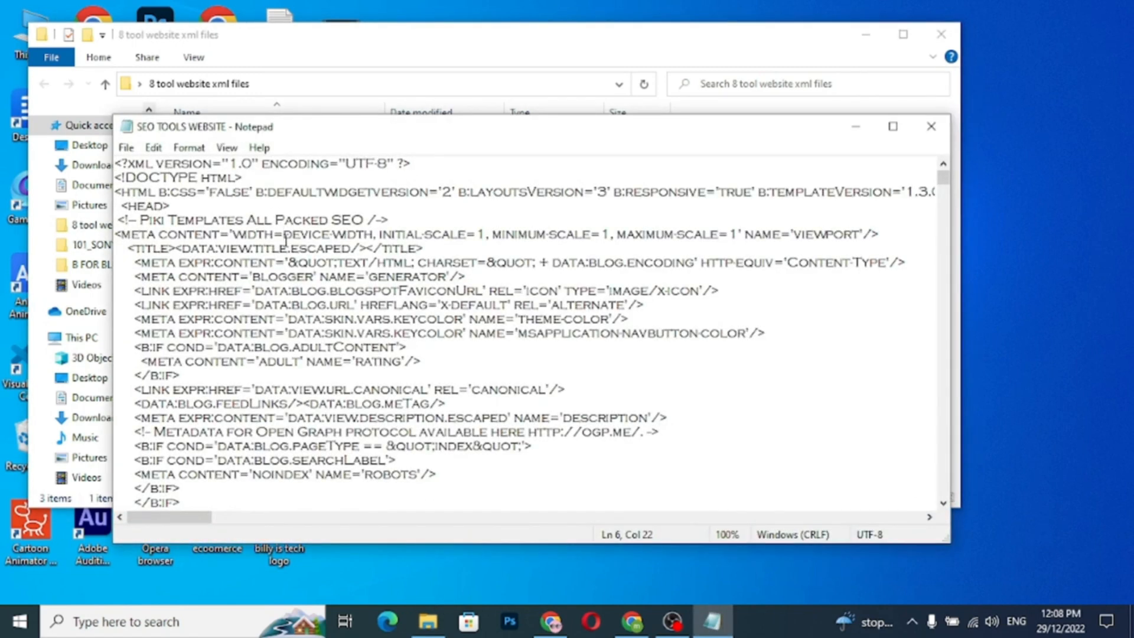
Copy the entire code of the SEO TOOLS WEBSITE document and minimise the document and folder windows
key("ctrl+a")
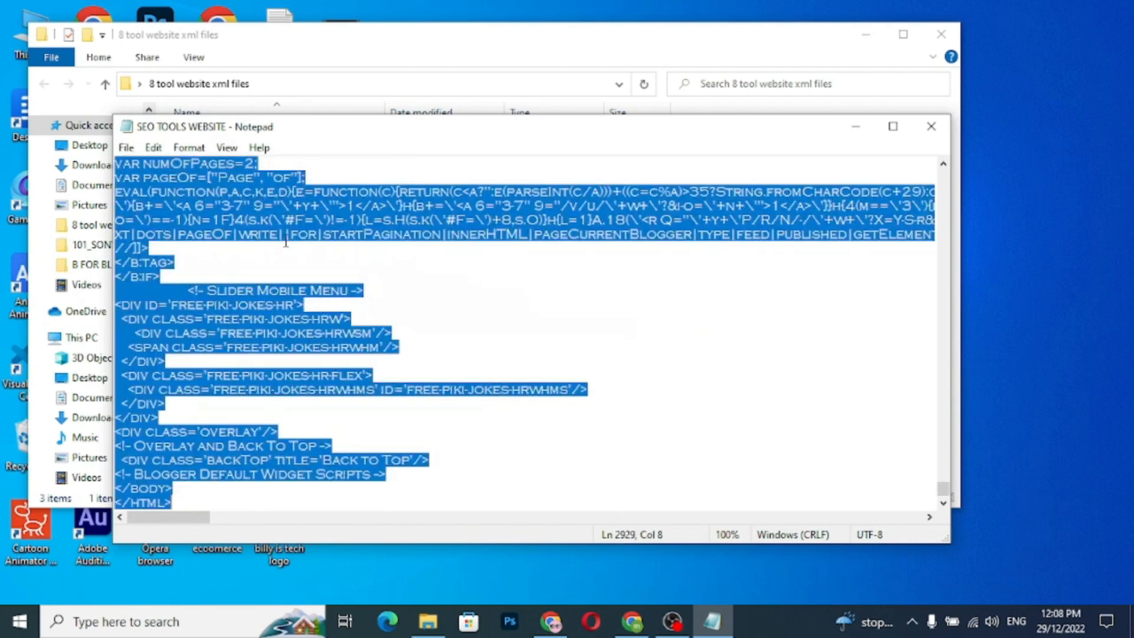
right_click(282, 220)
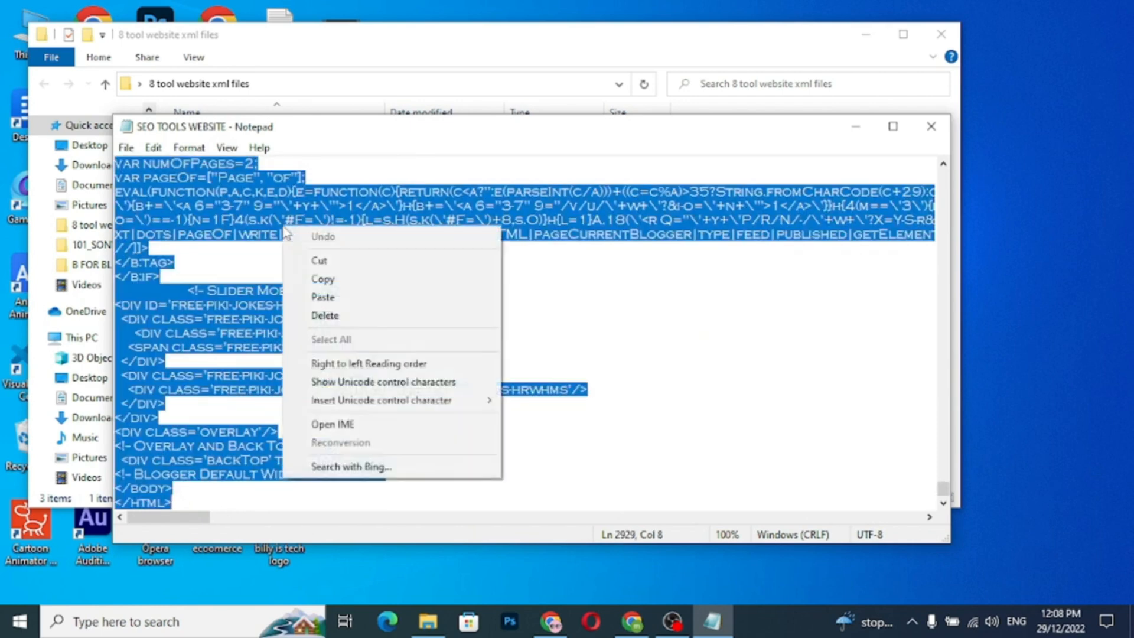
left_click(330, 280)
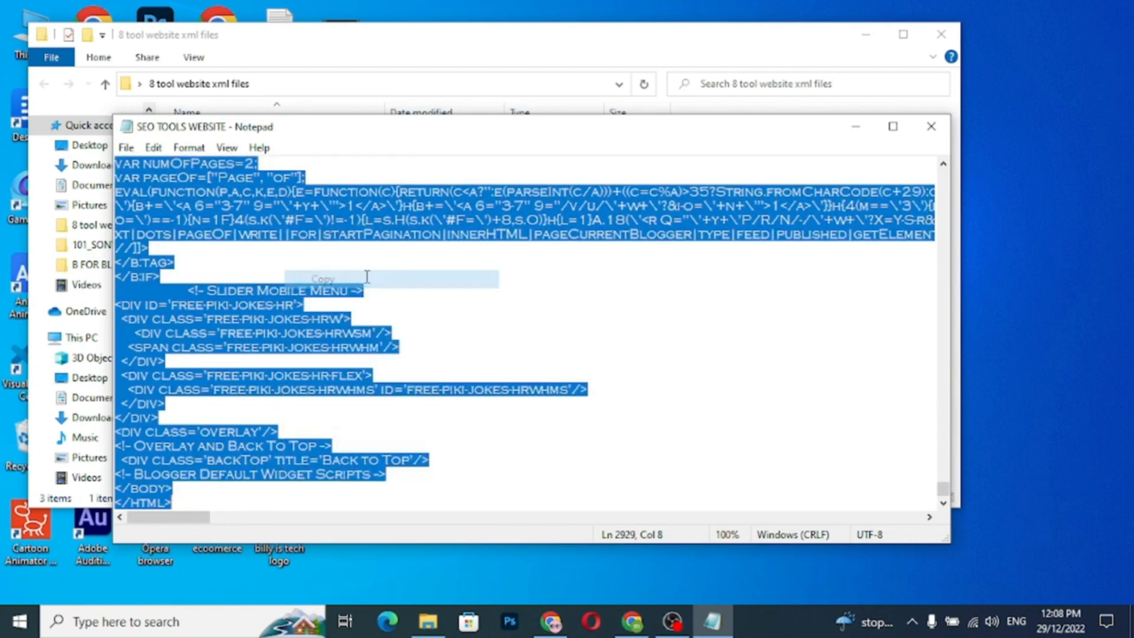
left_click(855, 126)
left_click(863, 42)
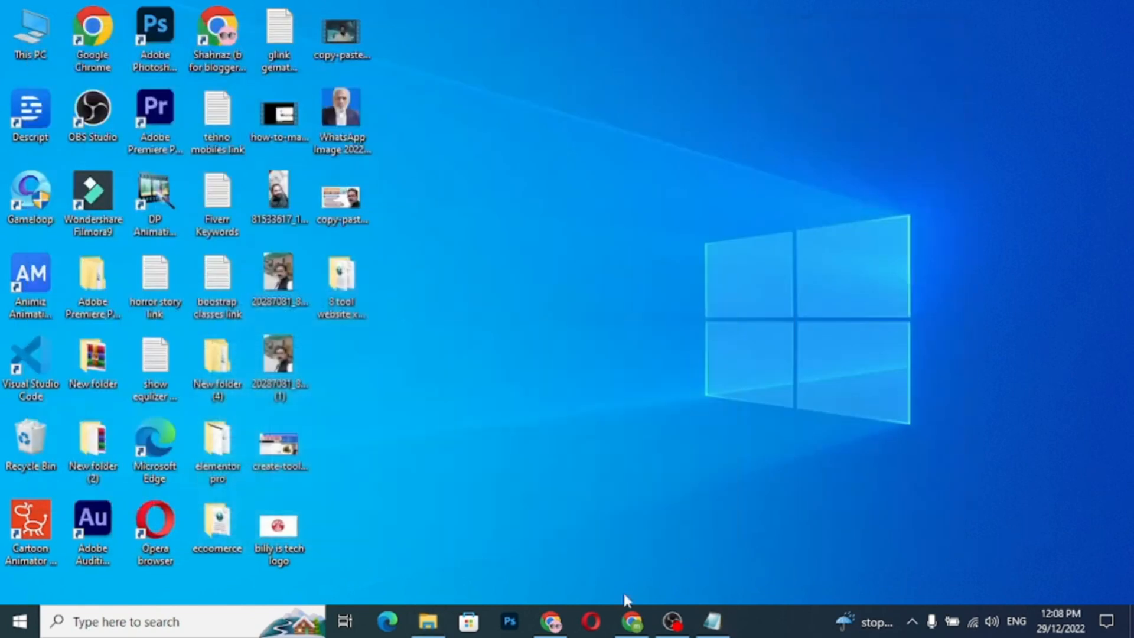
Switch to Chrome and open the HTML code of the tool website blog's theme for editing
left_click(630, 619)
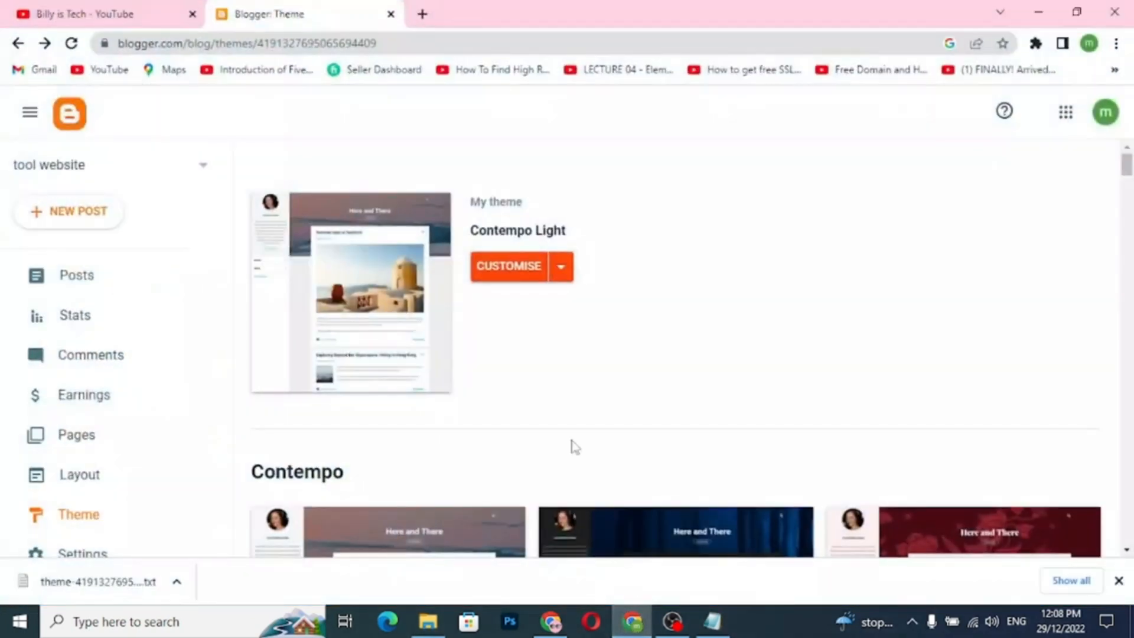
left_click(561, 269)
left_click(422, 408)
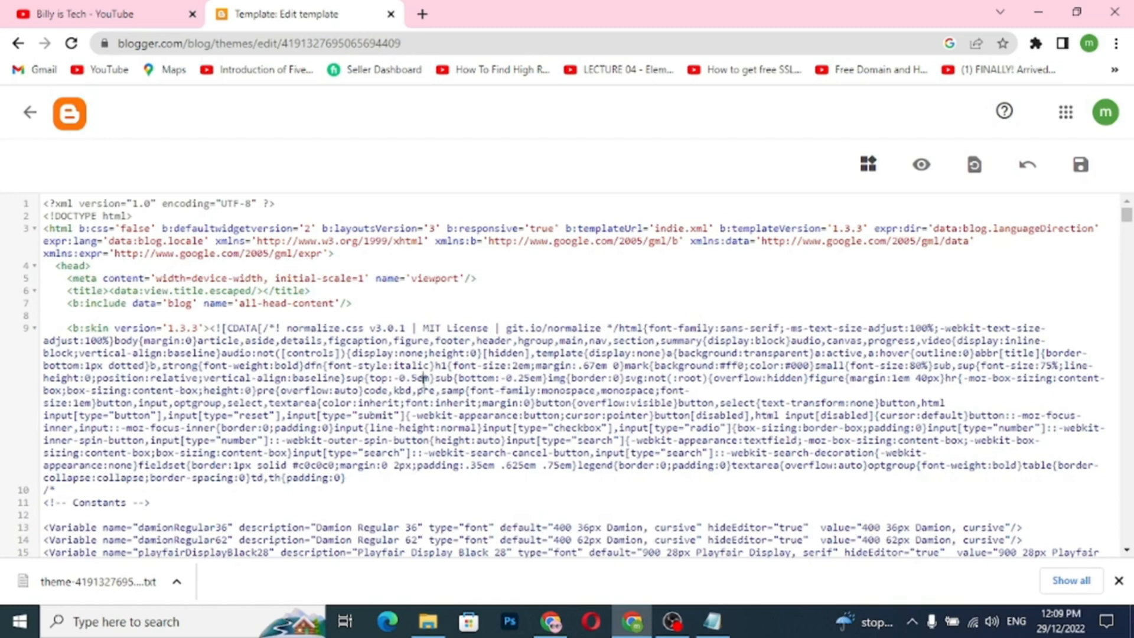
Replace the theme's entire HTML with the copied SEO TOOLS WEBSITE code and save the theme
left_click(423, 378)
key("ctrl+a")
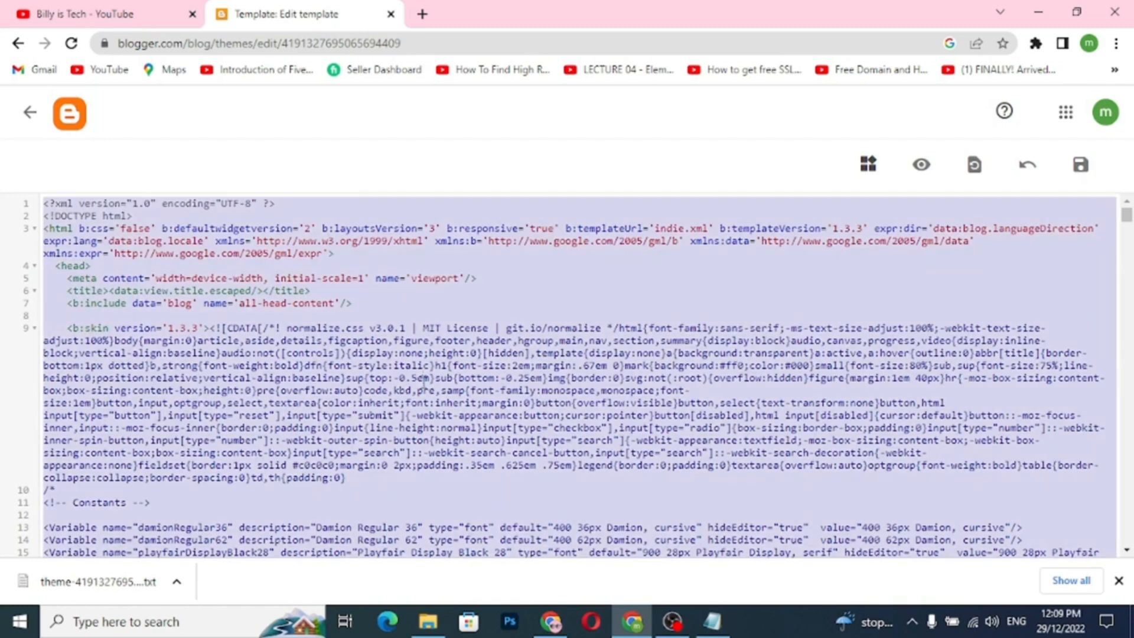
key("Delete")
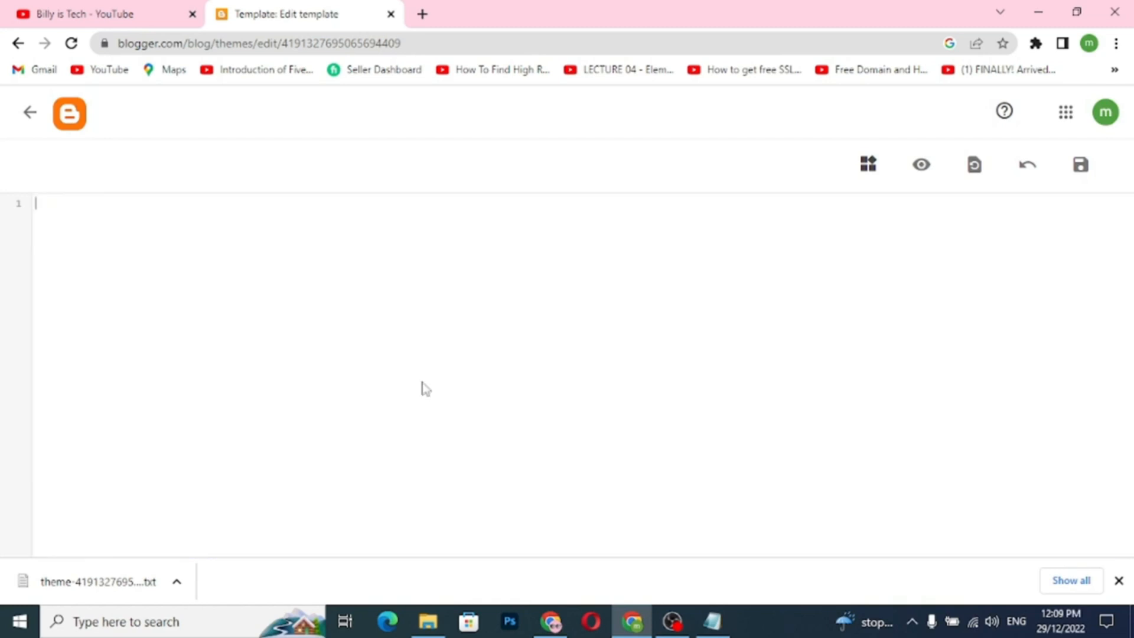
key("ctrl+v")
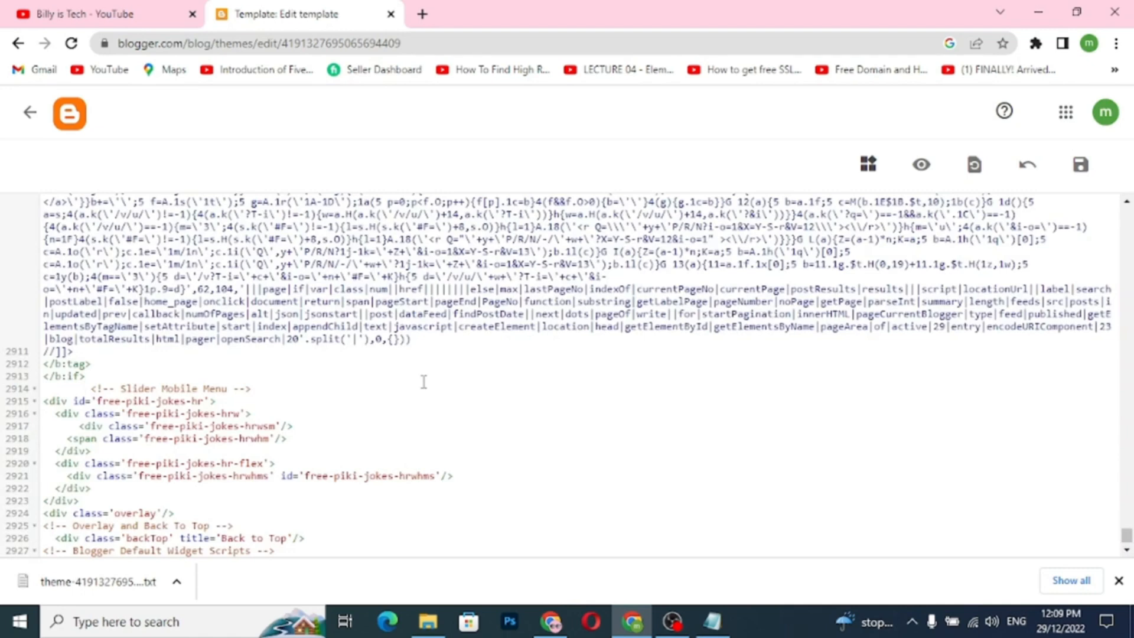
left_click(1089, 170)
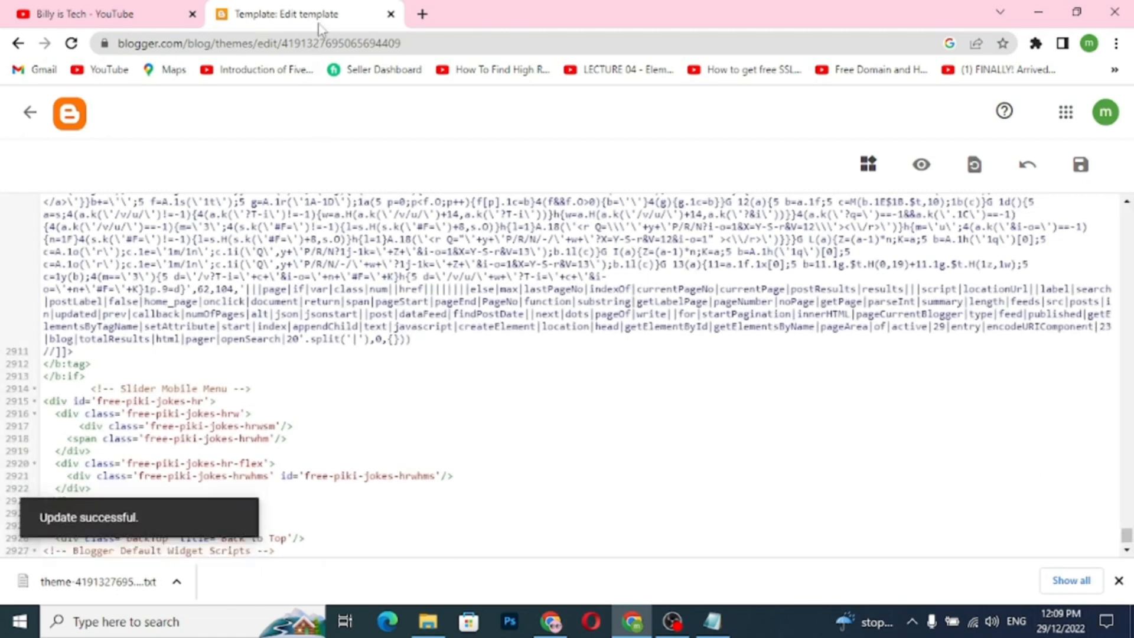
Leave the theme code editor, view the live blog and examine its home page with the applied theme
left_click(19, 43)
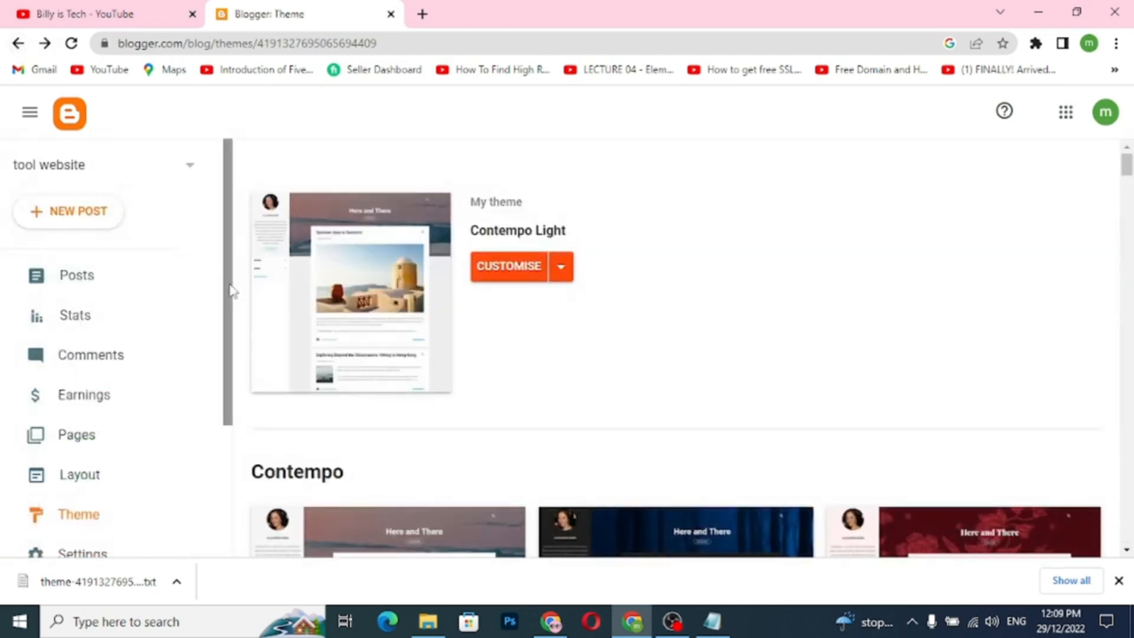
left_click_drag(233, 291, 195, 443)
left_click(119, 447)
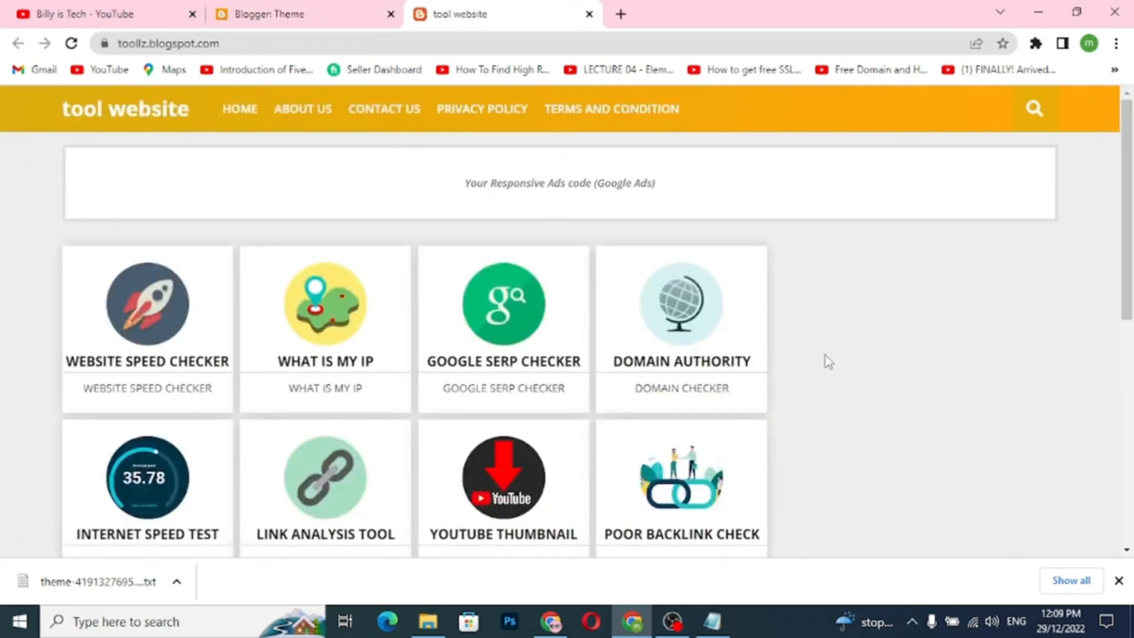
scroll(824, 356, "down", 2)
scroll(824, 356, "up", 2)
scroll(825, 355, "down", 8)
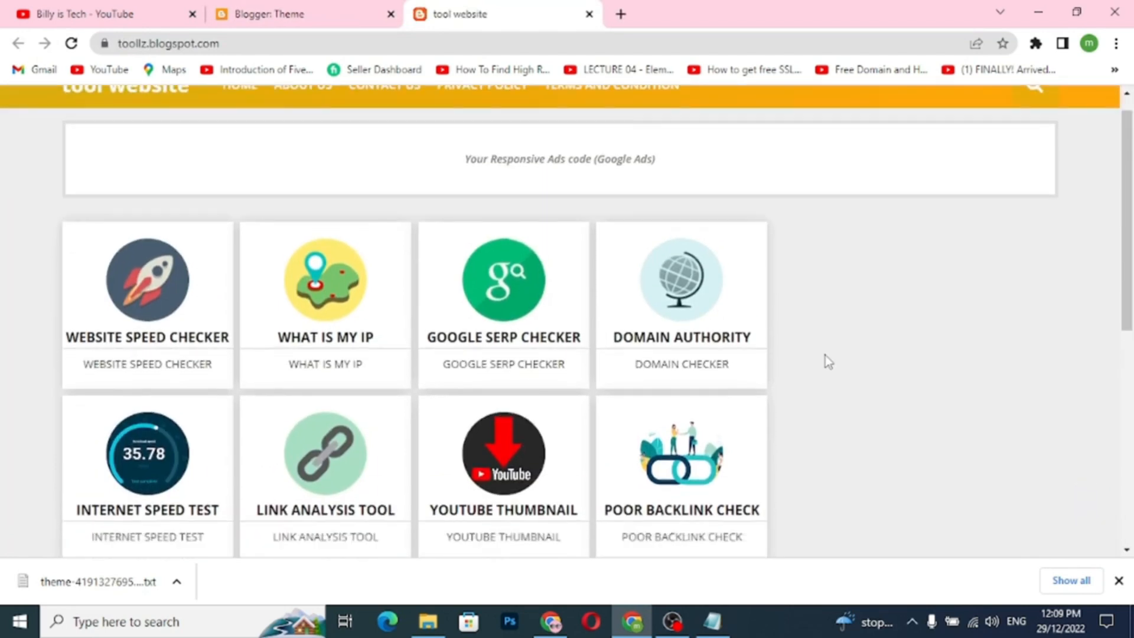
scroll(827, 363, "up", 10)
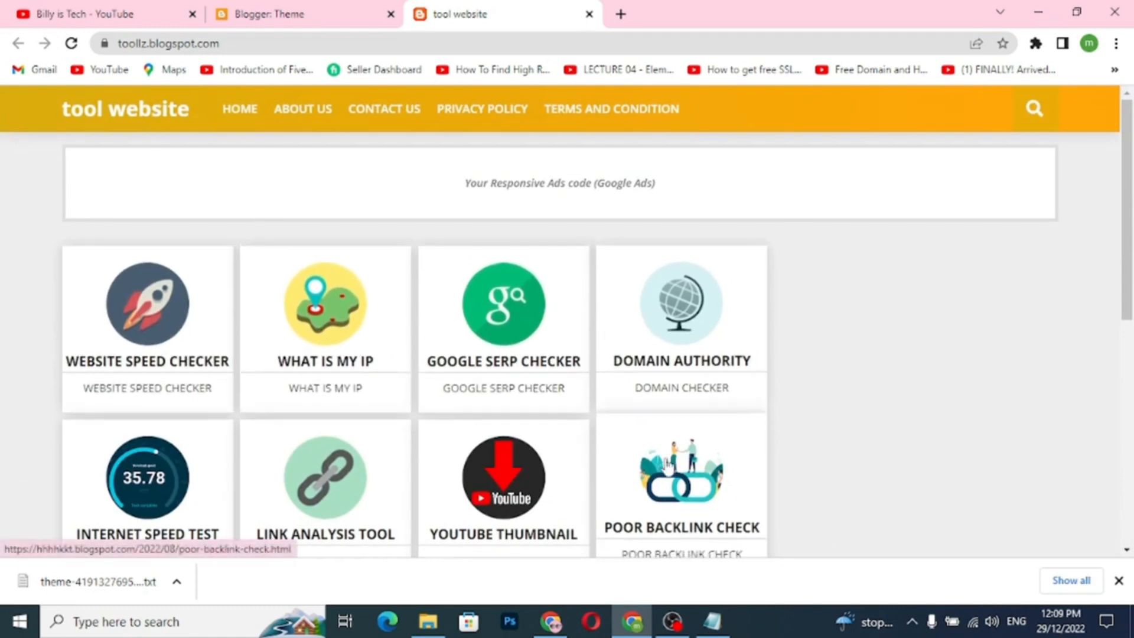
Try the Website Speed Checker tile, return to the blog's home page and check the page down to the footer
left_click(173, 338)
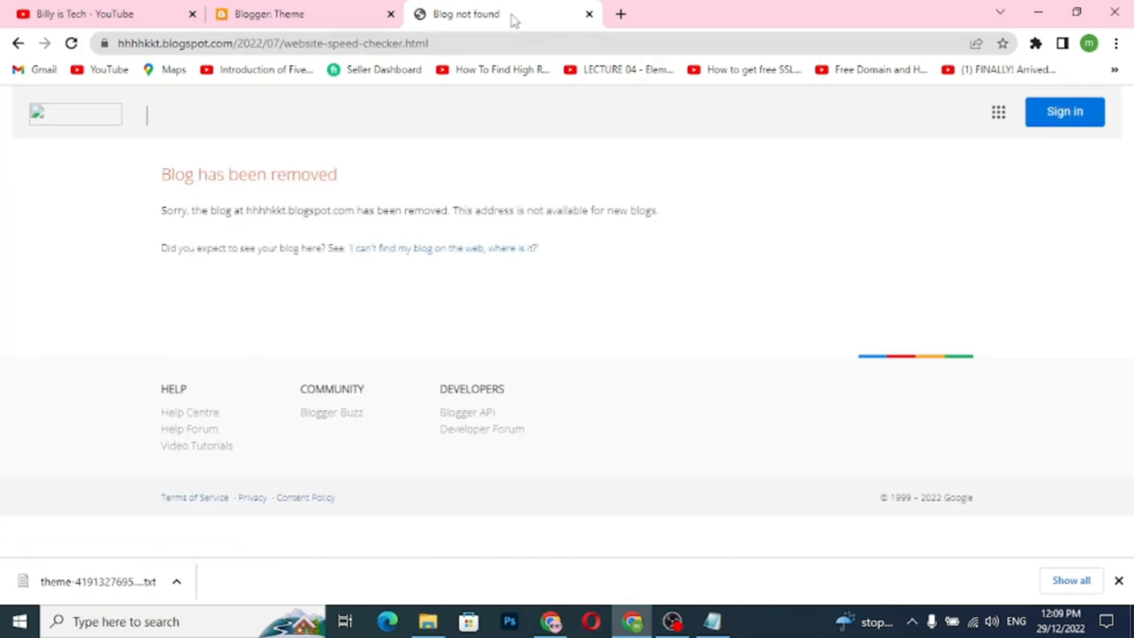
left_click(16, 46)
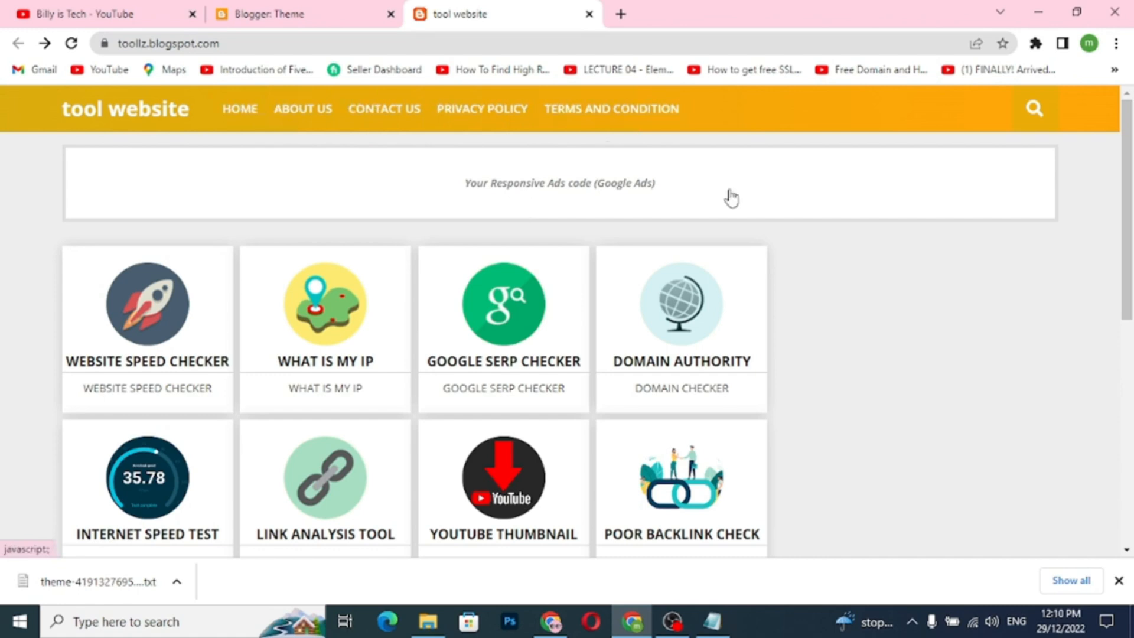
scroll(552, 506, "down", 8)
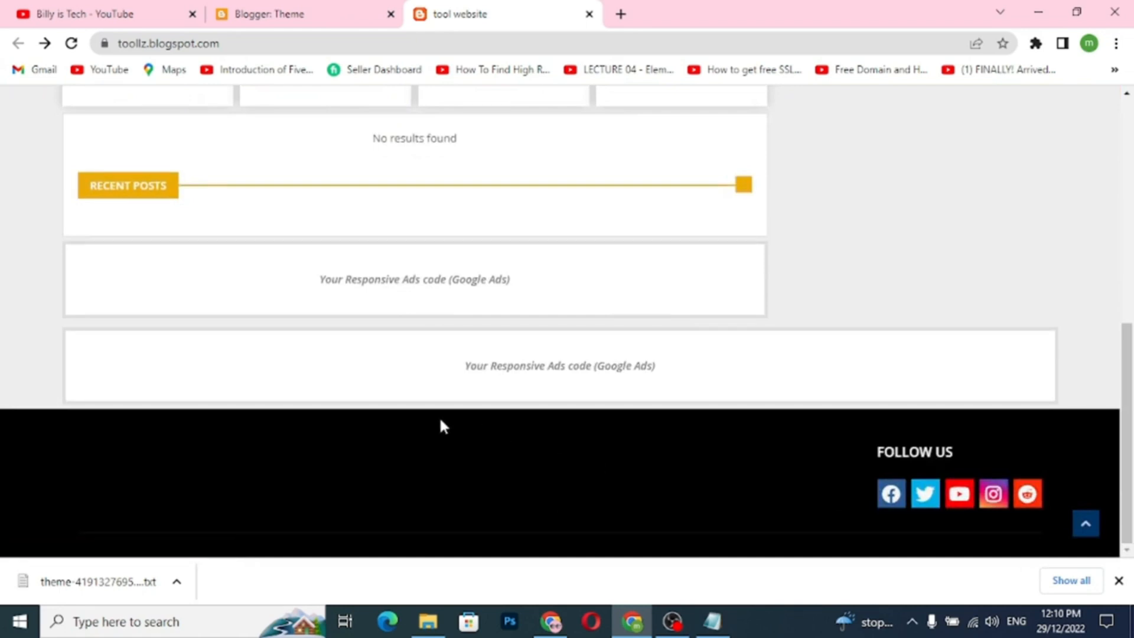
scroll(442, 424, "up", 8)
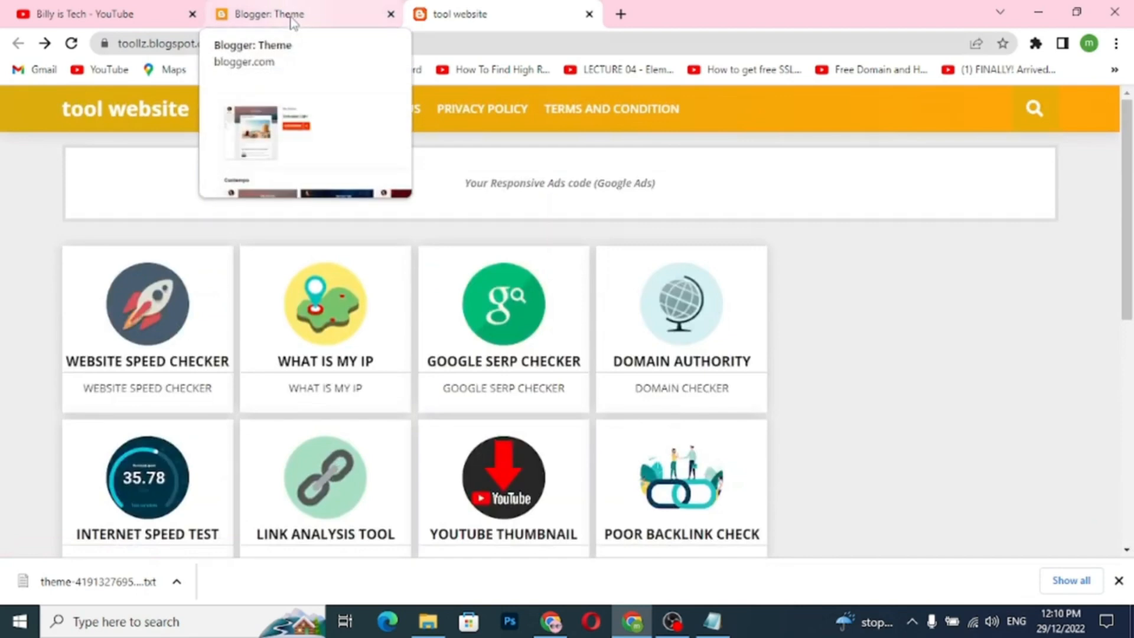
Import the SeoTOOLS-content file through the blog's settings with automatic publishing of imported posts and pages enabled, and reload the live blog
left_click(291, 20)
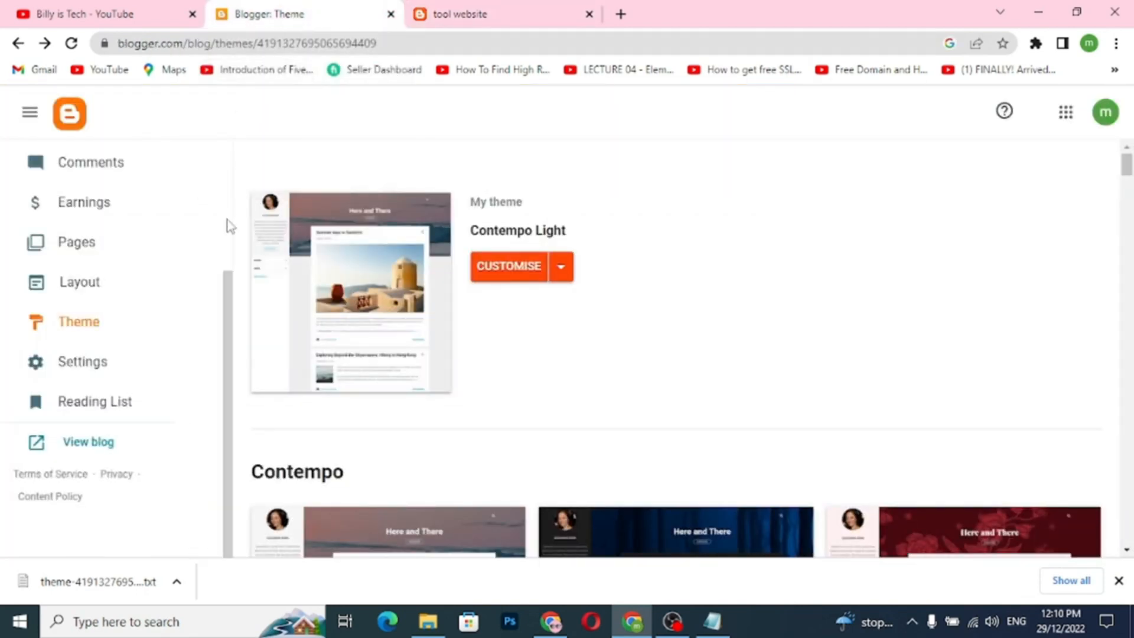
left_click(134, 358)
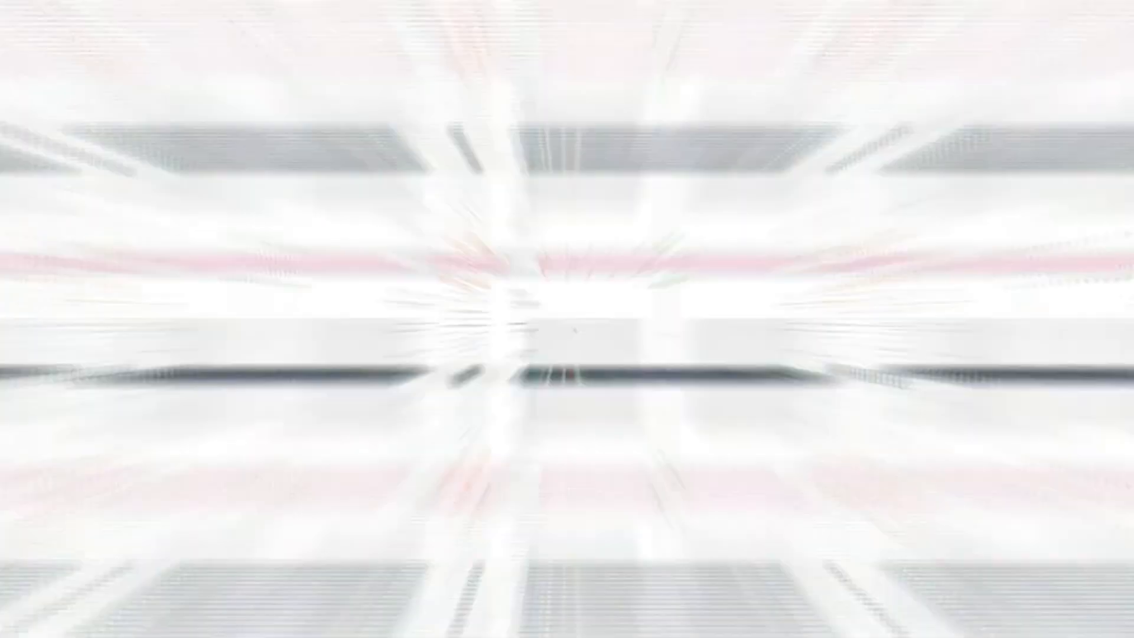
scroll(664, 410, "down", 6)
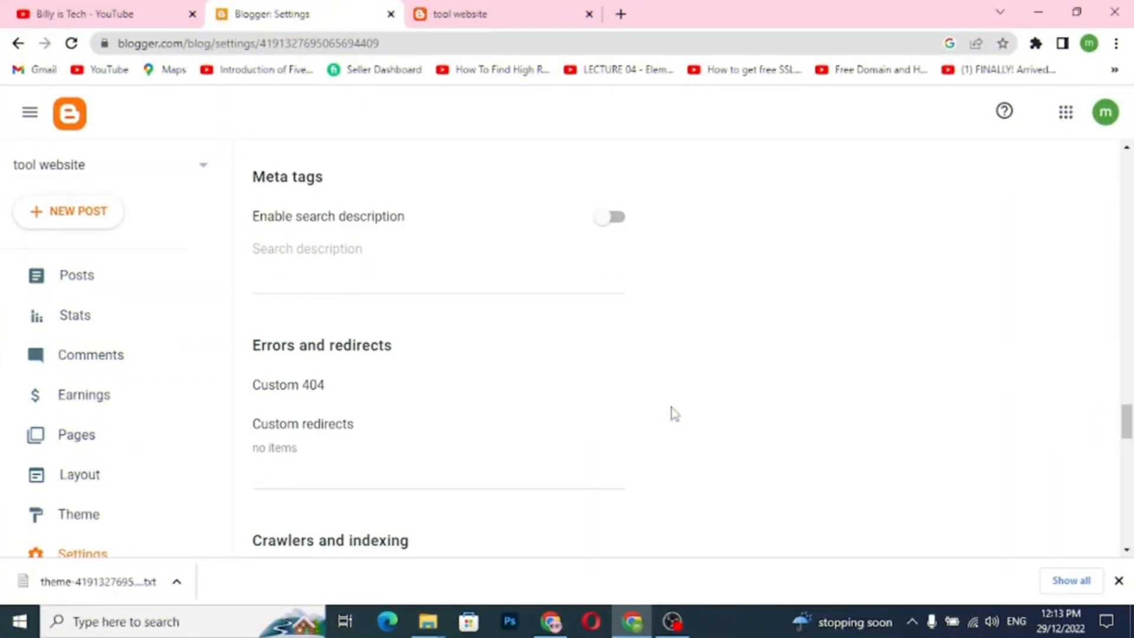
scroll(675, 415, "down", 7)
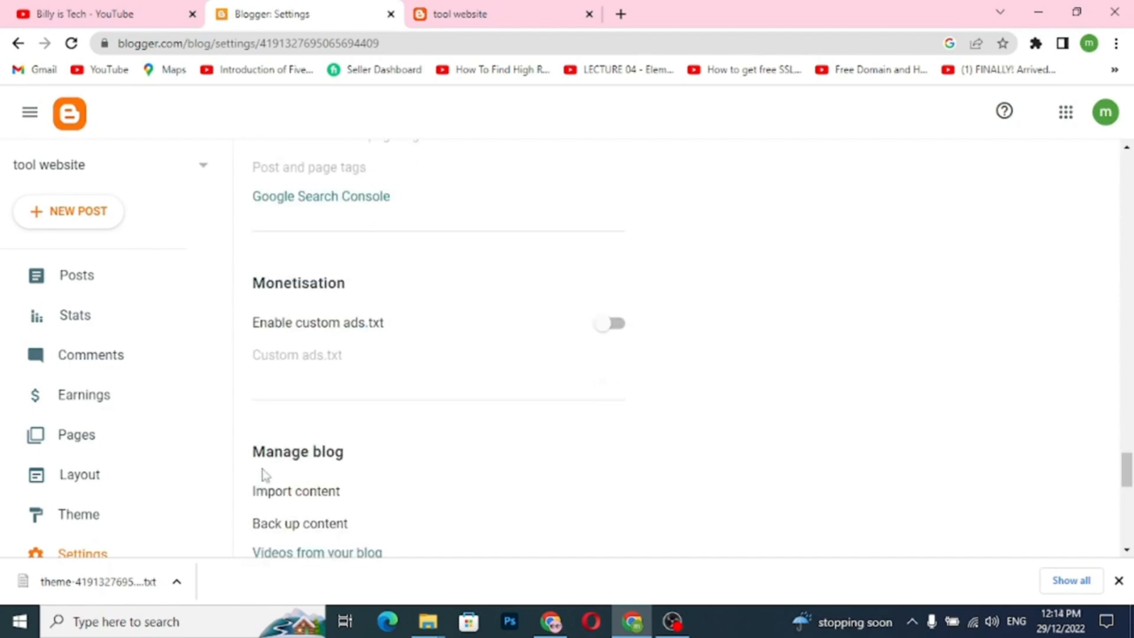
left_click(288, 495)
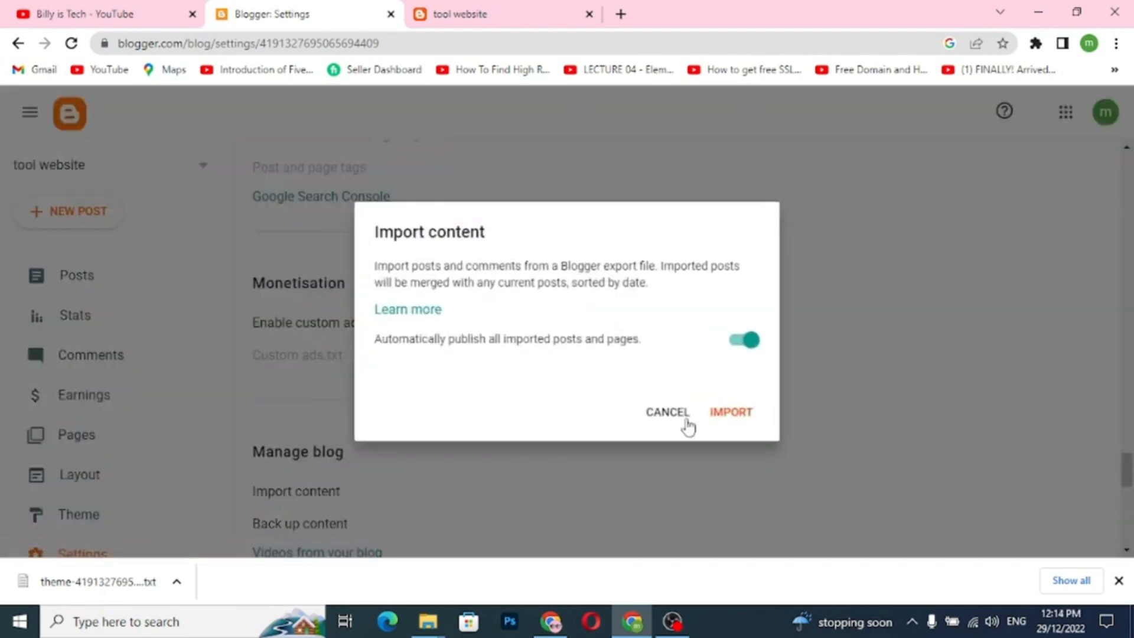
left_click(731, 420)
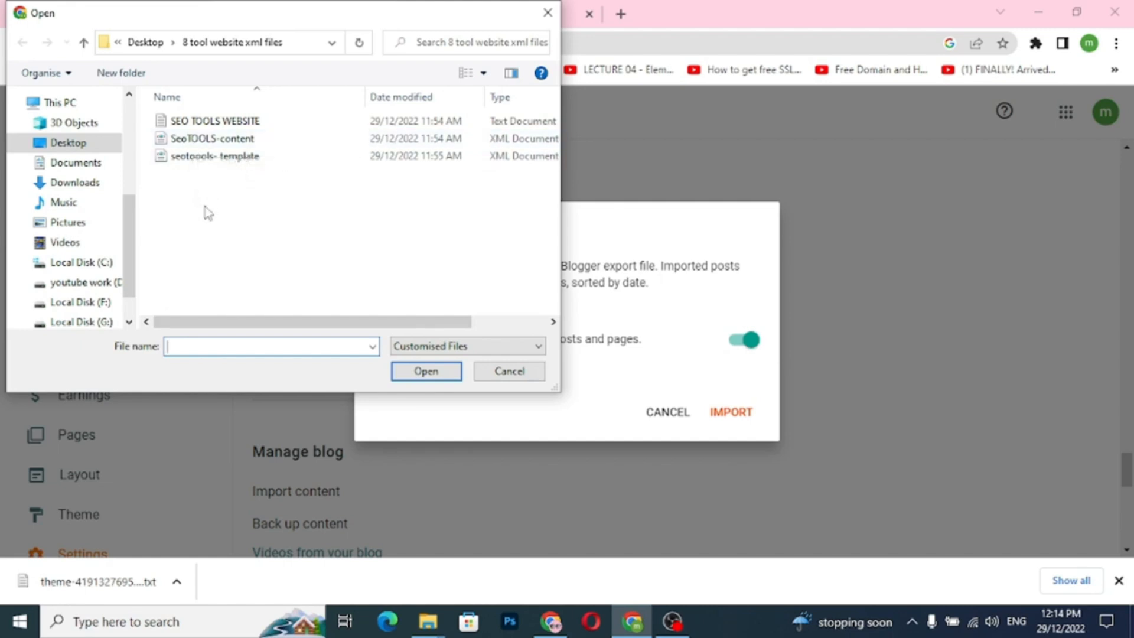
left_click(207, 142)
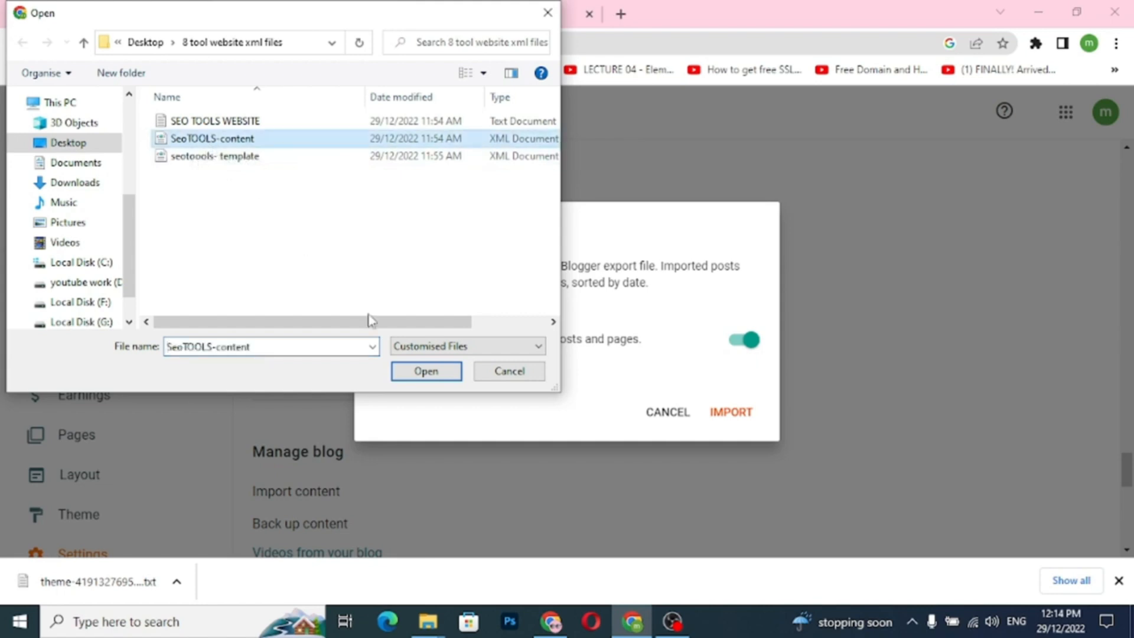
left_click(415, 378)
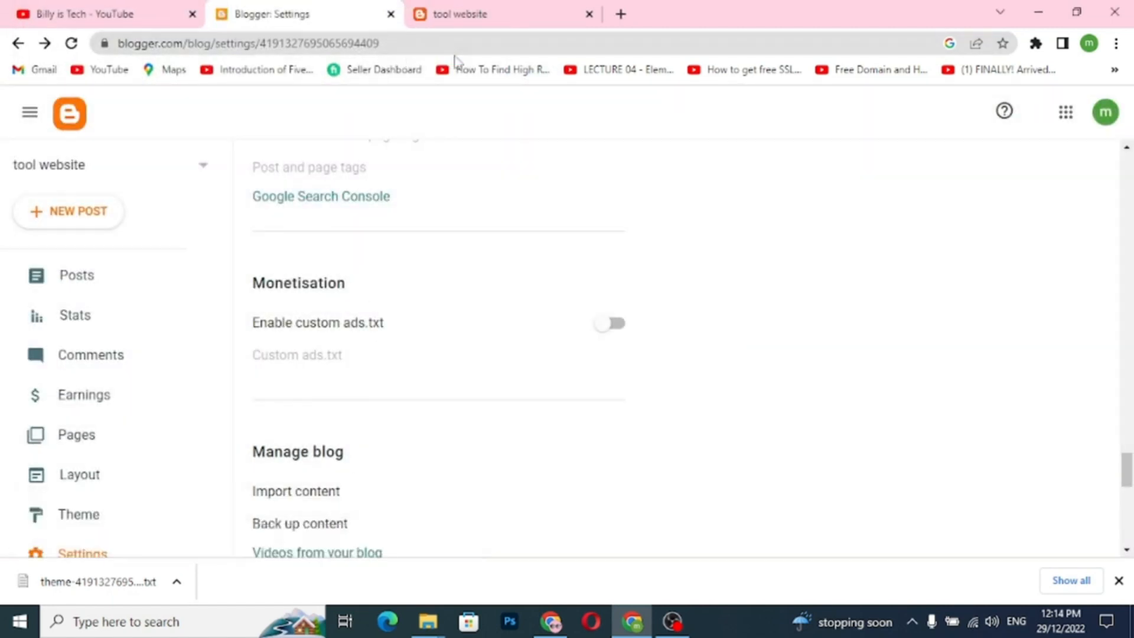
left_click(470, 18)
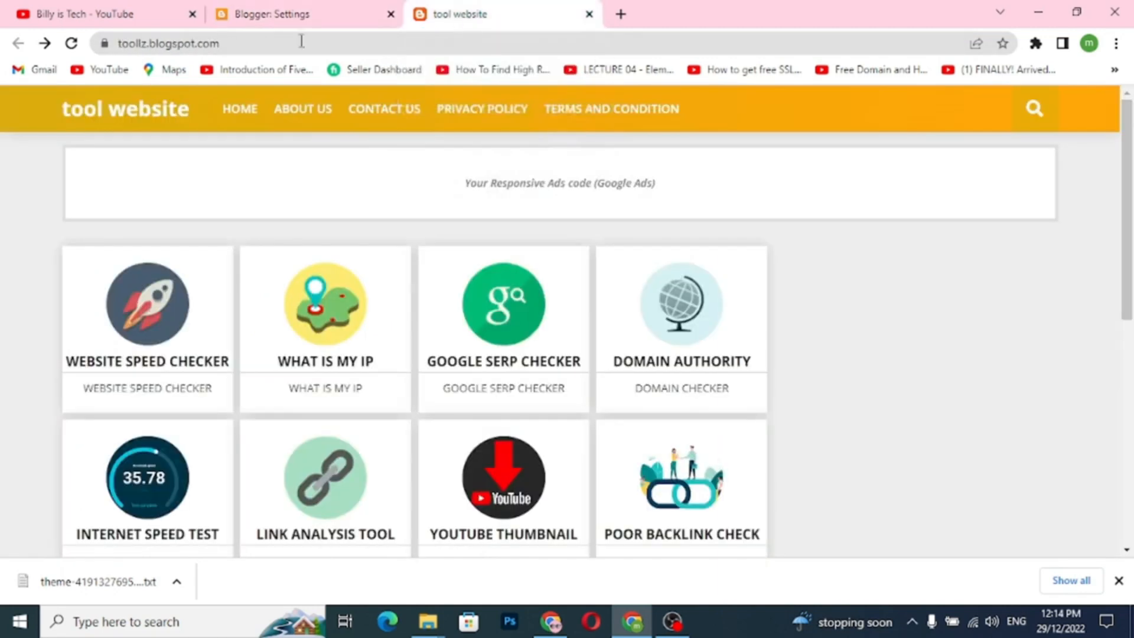
left_click(74, 45)
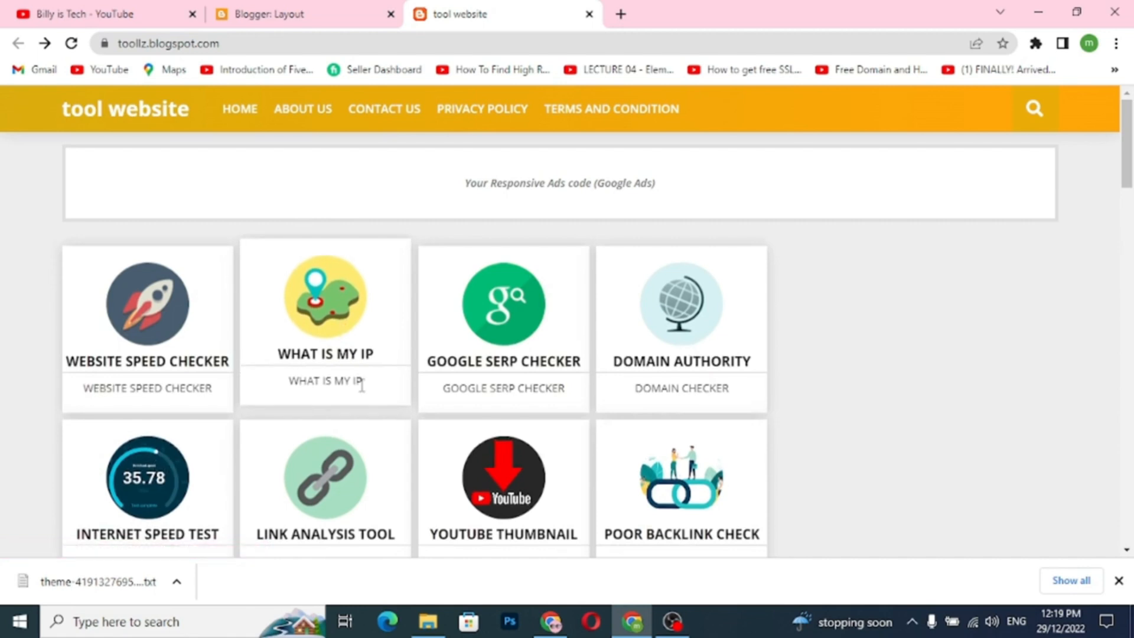
Open the WEBSITE SPEED CHECKER gadget in Category Custom Box 1 for editing and select its entire link address
left_click(341, 24)
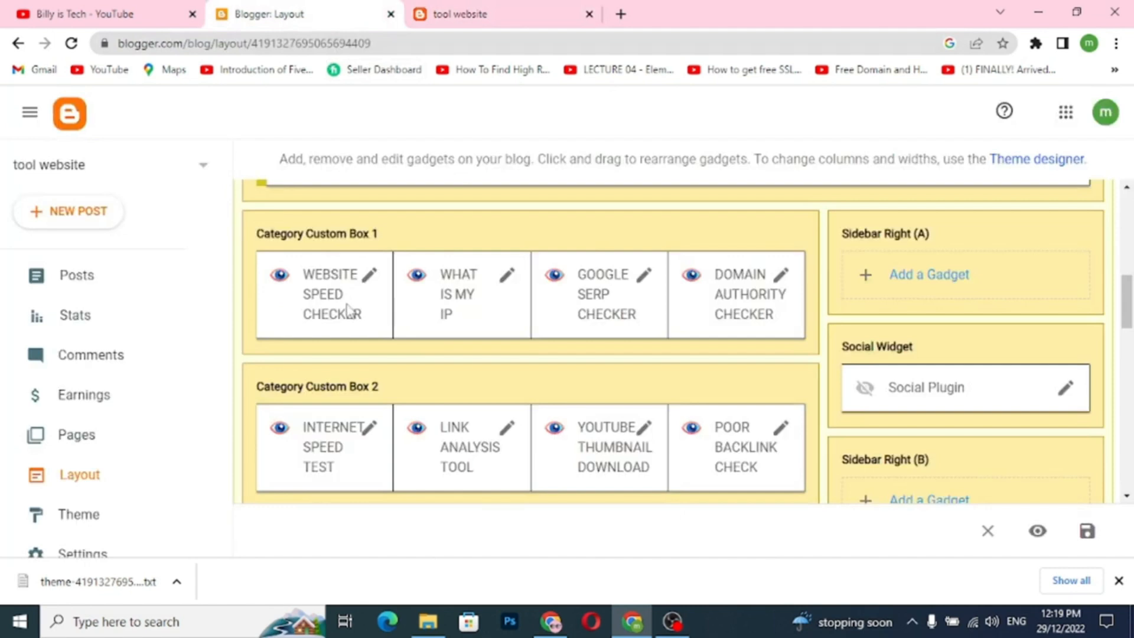
left_click(371, 278)
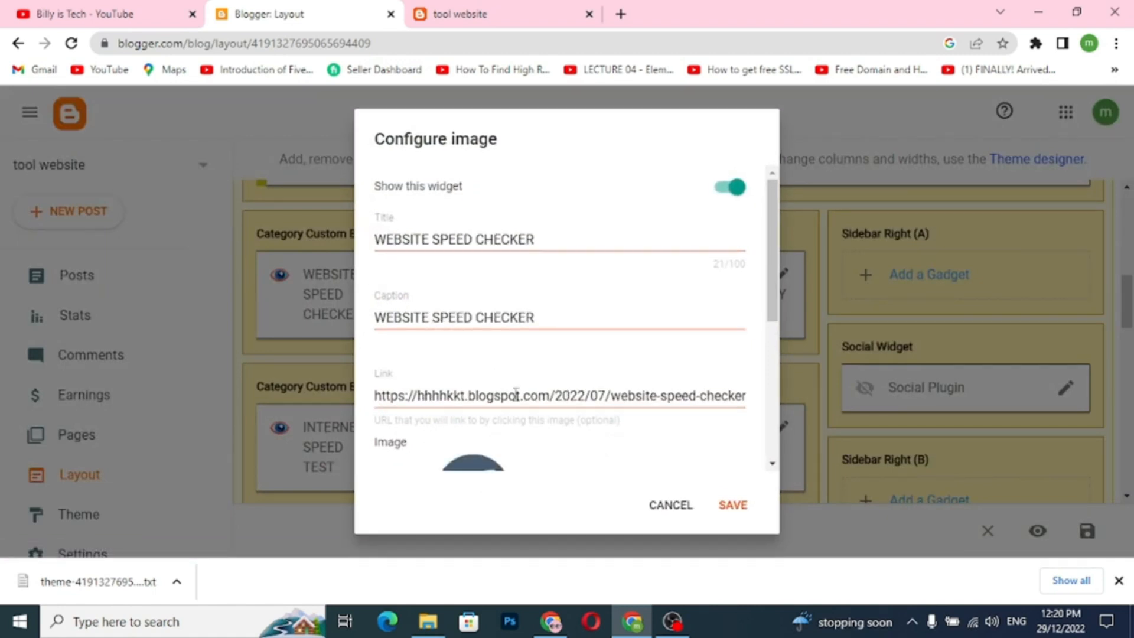
left_click_drag(773, 306, 768, 446)
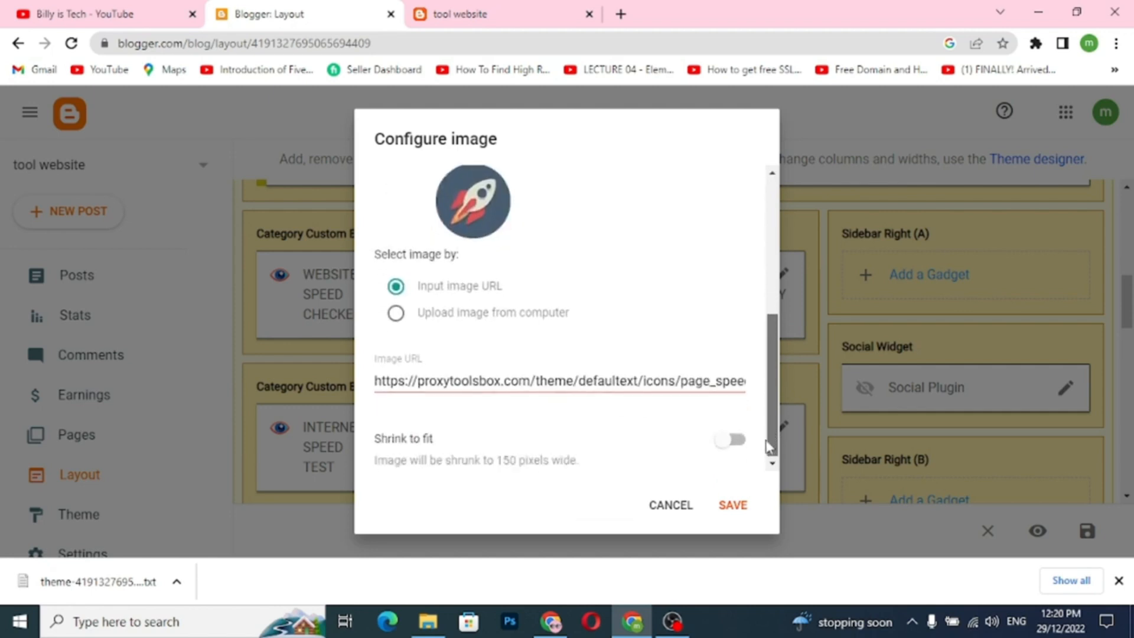
scroll(767, 447, "up", 4)
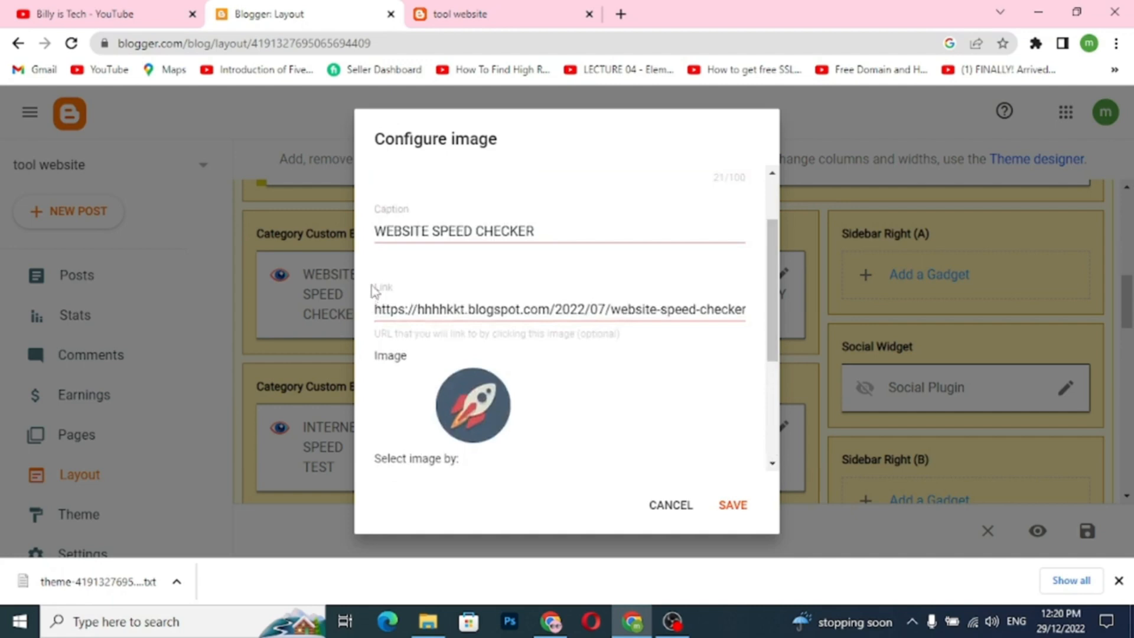
key("ctrl+a")
left_click(414, 306)
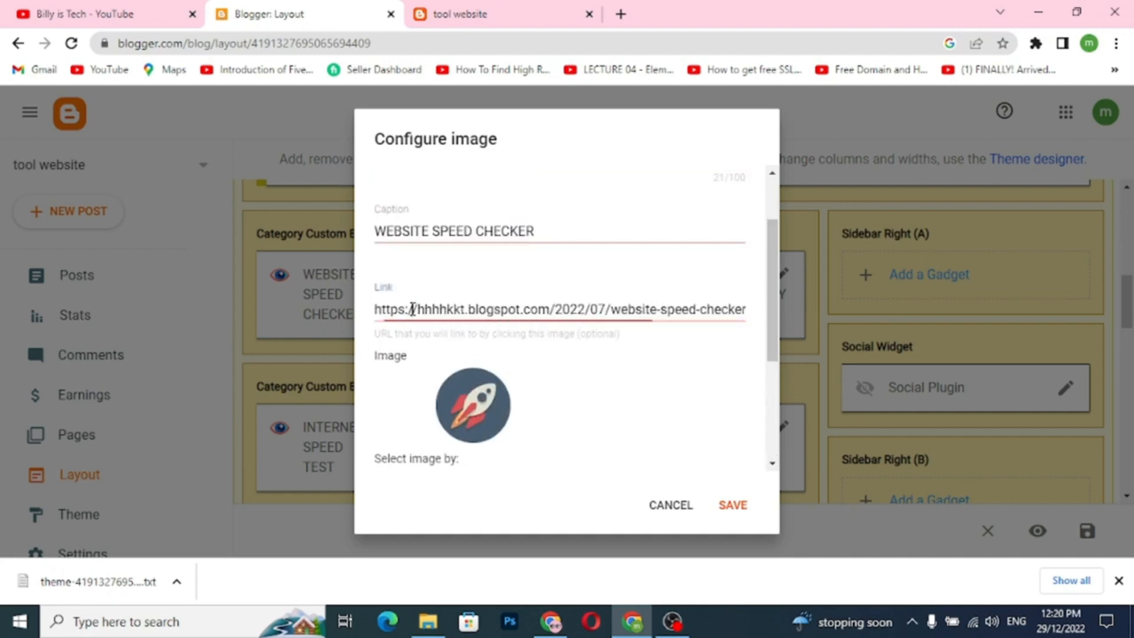
key("ctrl+a")
left_click(479, 312)
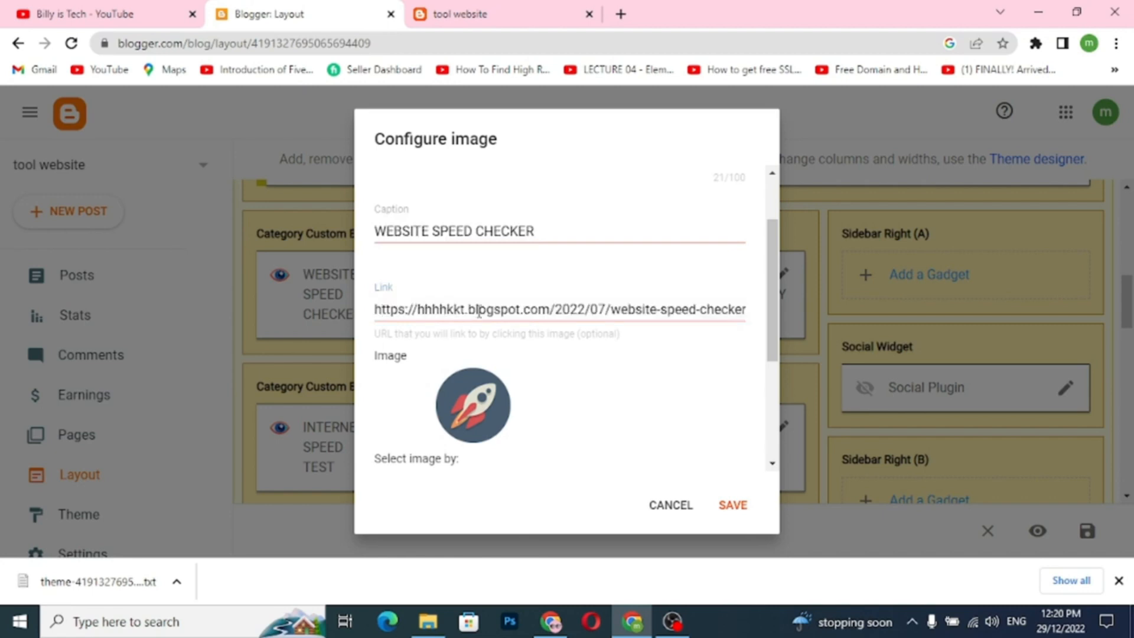
triple_click(509, 312)
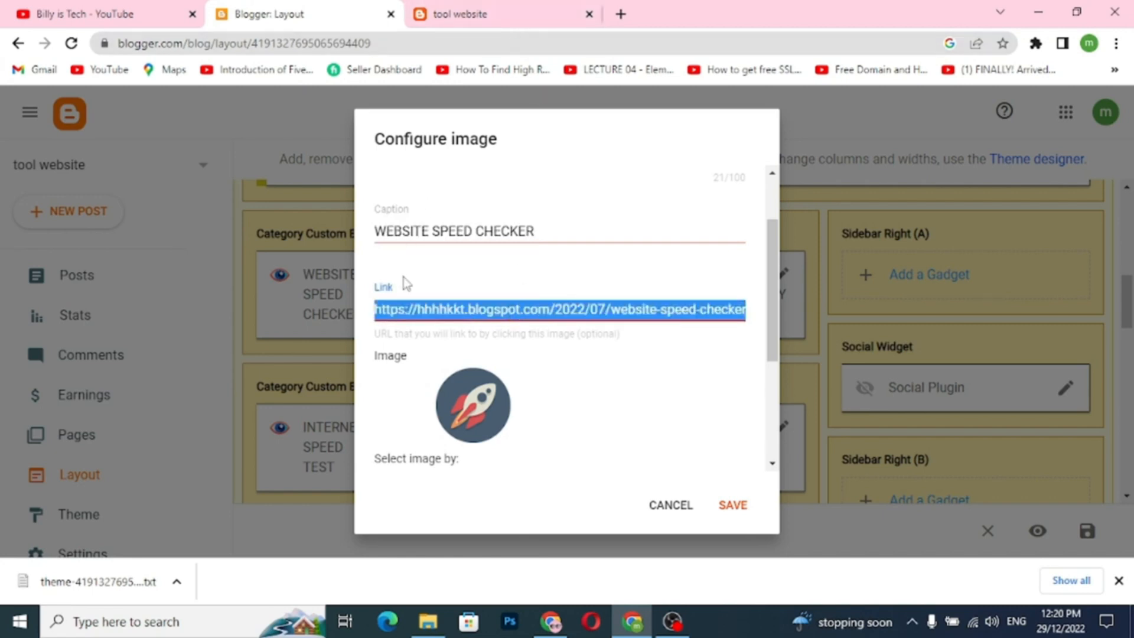
Find the WEBSITE SPEED CHECKER post among the live blog's recent posts and open it in a new tab
left_click(501, 21)
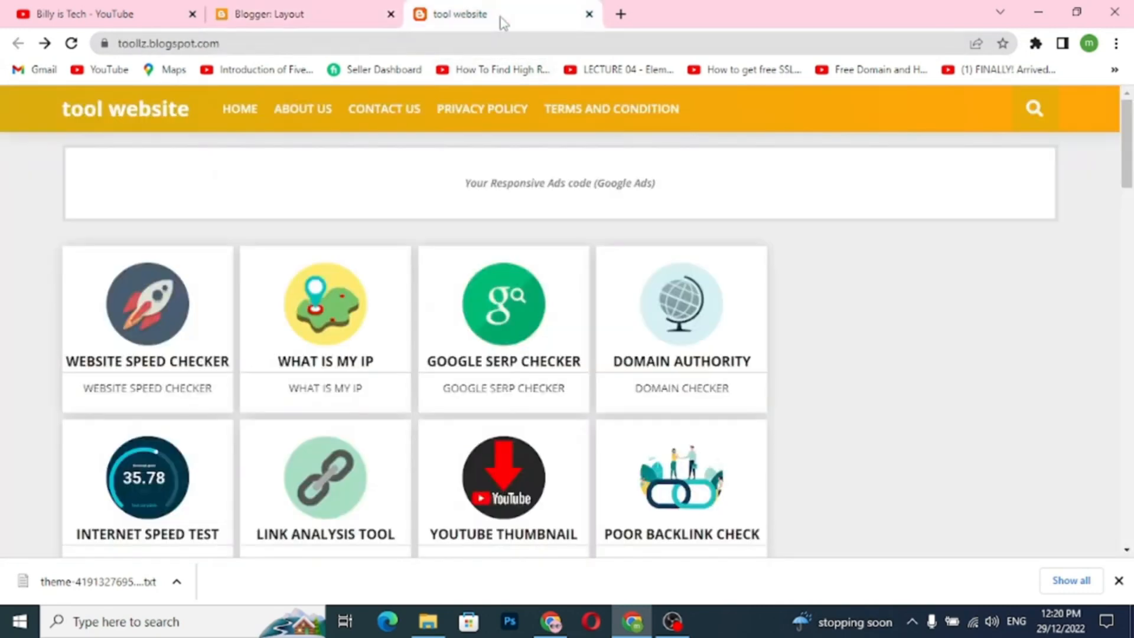
scroll(387, 339, "down", 5)
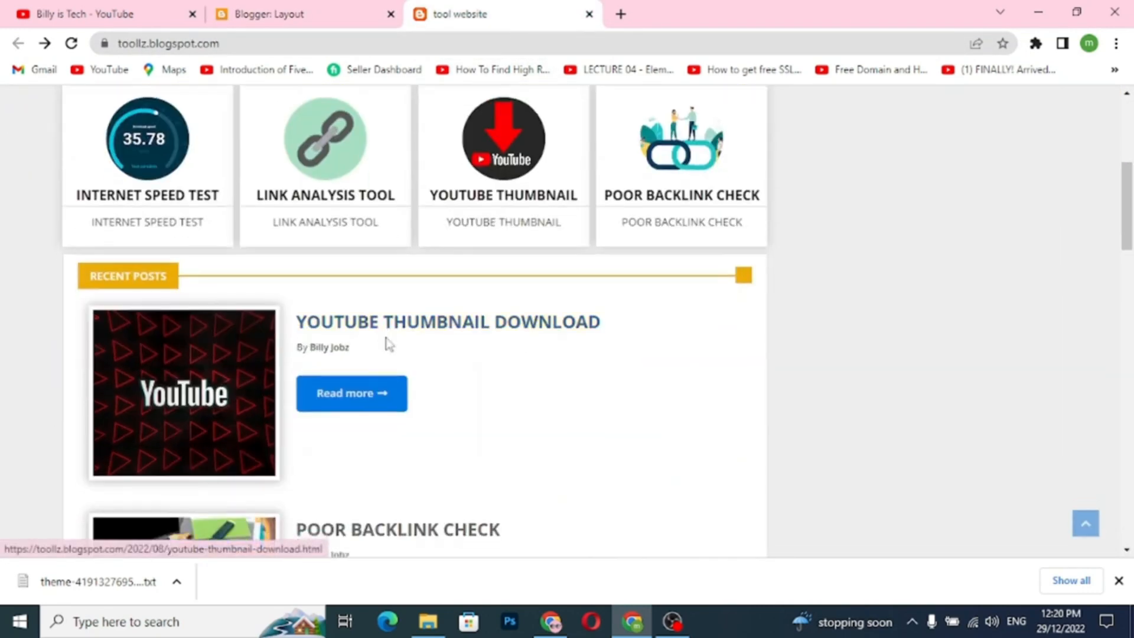
scroll(387, 342, "down", 5)
scroll(388, 343, "down", 4)
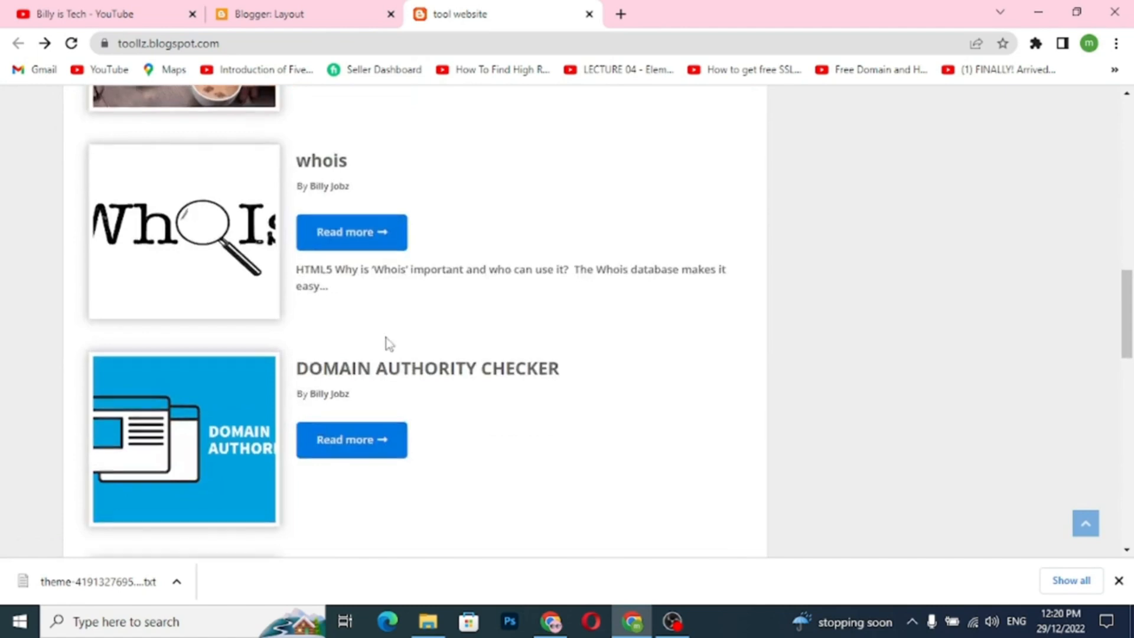
scroll(387, 342, "down", 10)
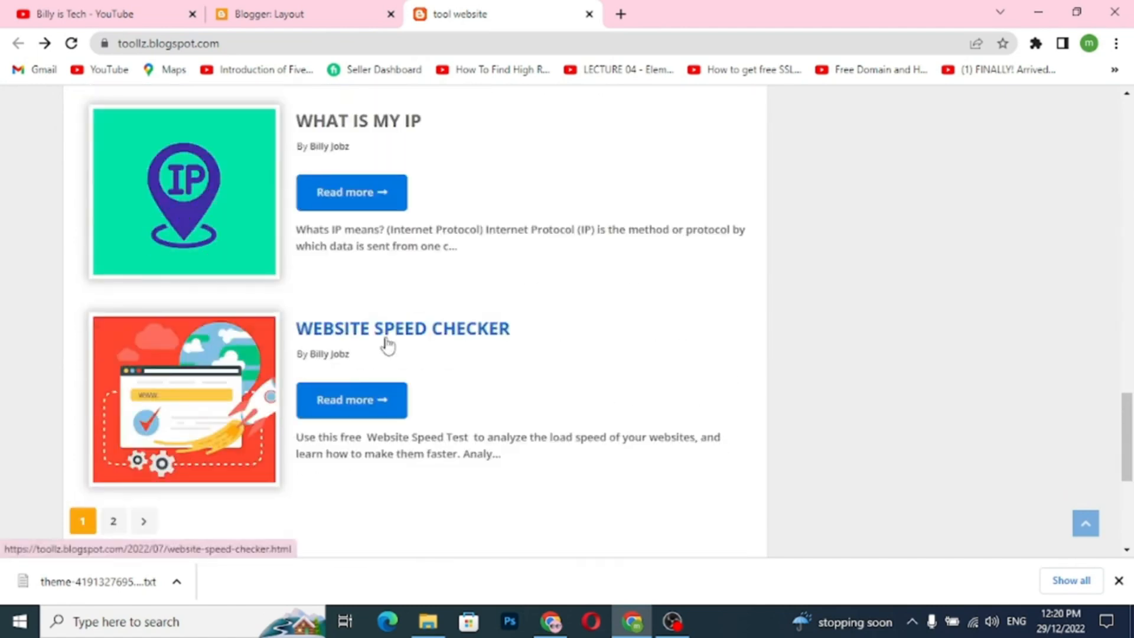
right_click(354, 341)
left_click(407, 347)
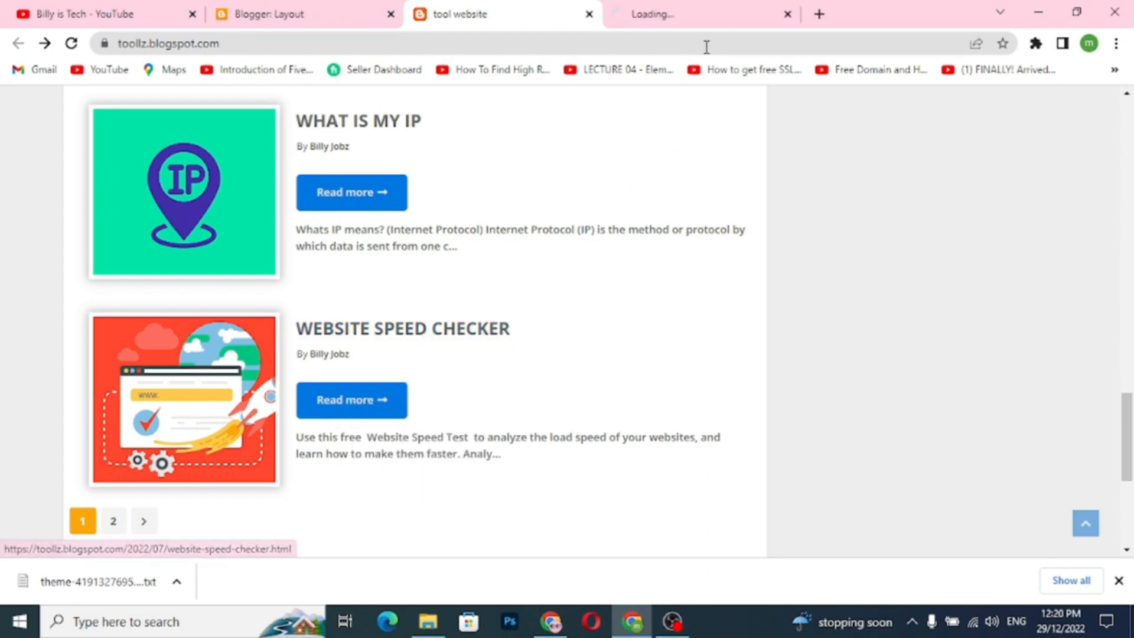
left_click(715, 18)
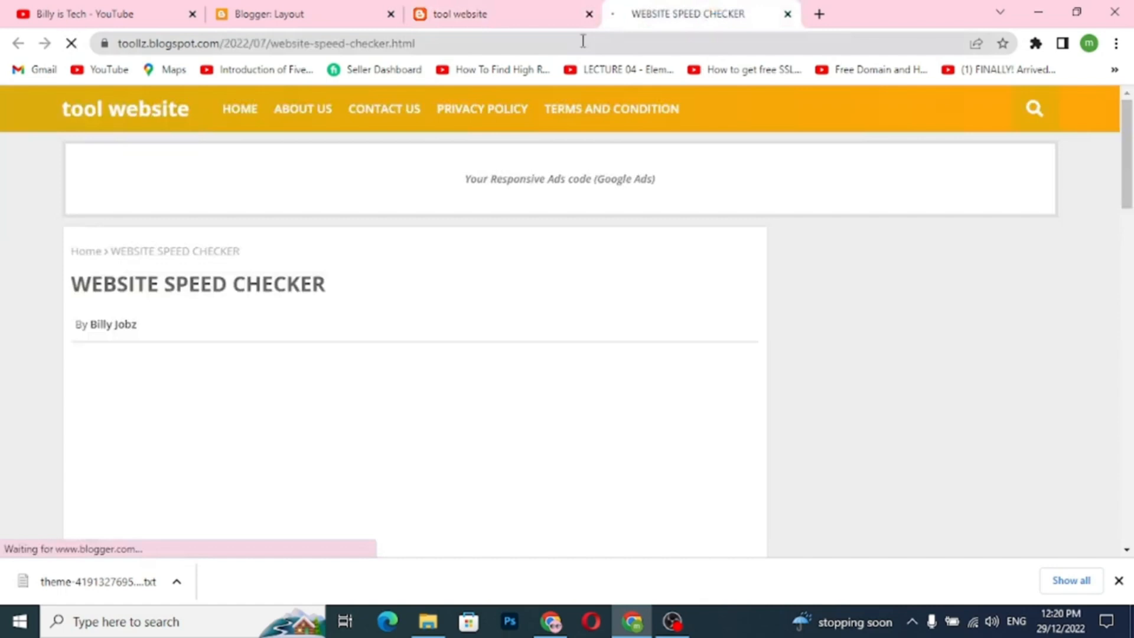
Copy the full web address of the WEBSITE SPEED CHECKER post
left_click(443, 44)
double_click(443, 44)
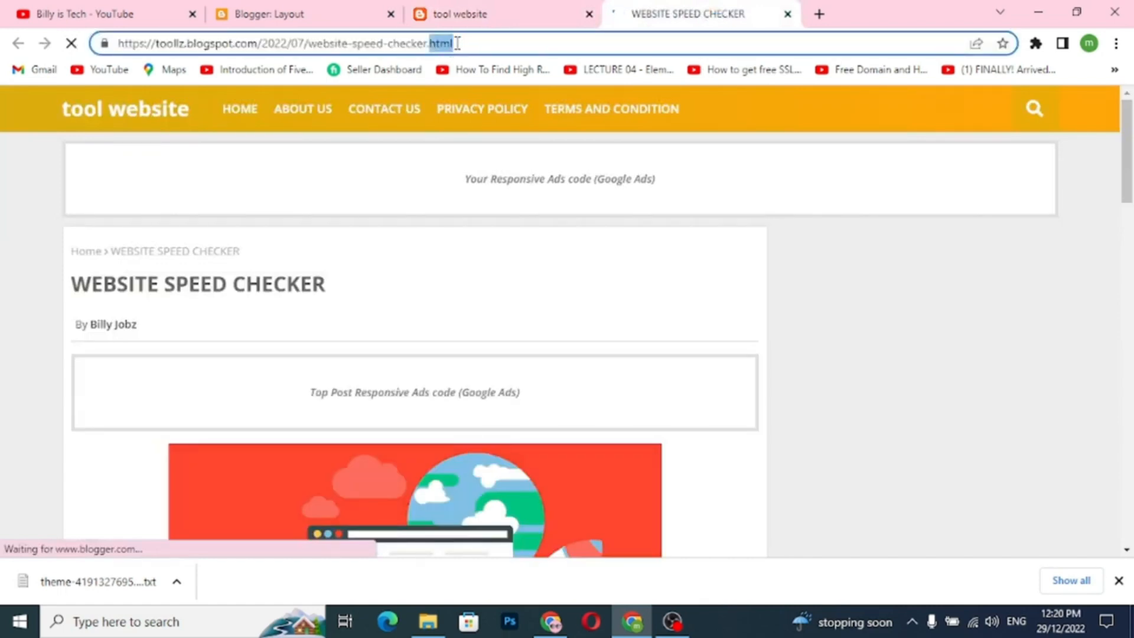
left_click_drag(457, 43, 131, 46)
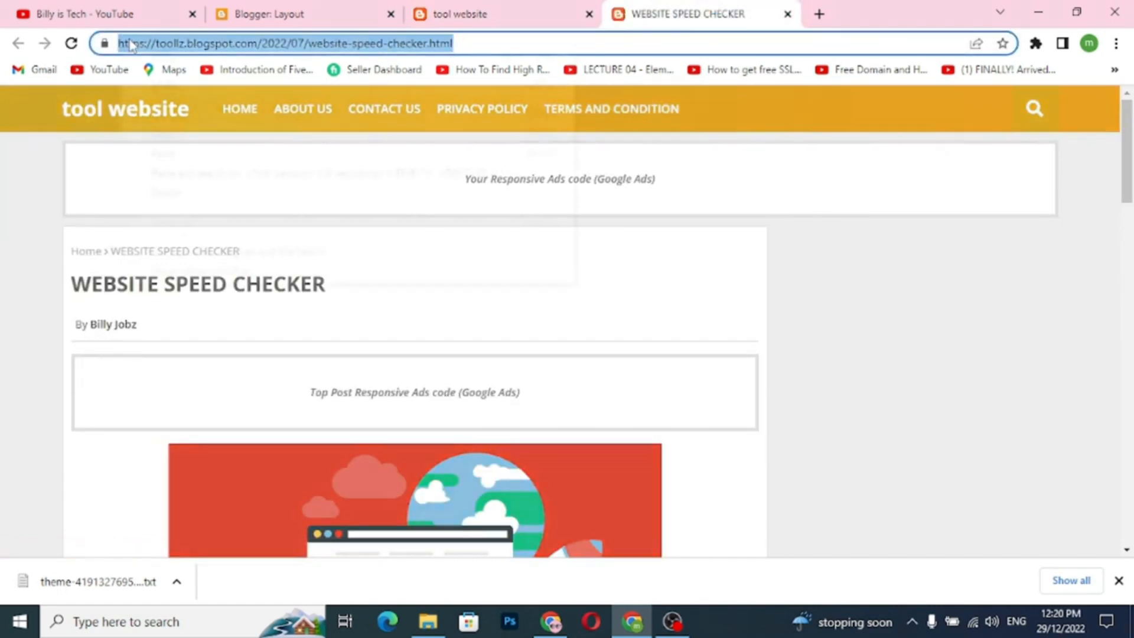
right_click(131, 46)
left_click(170, 135)
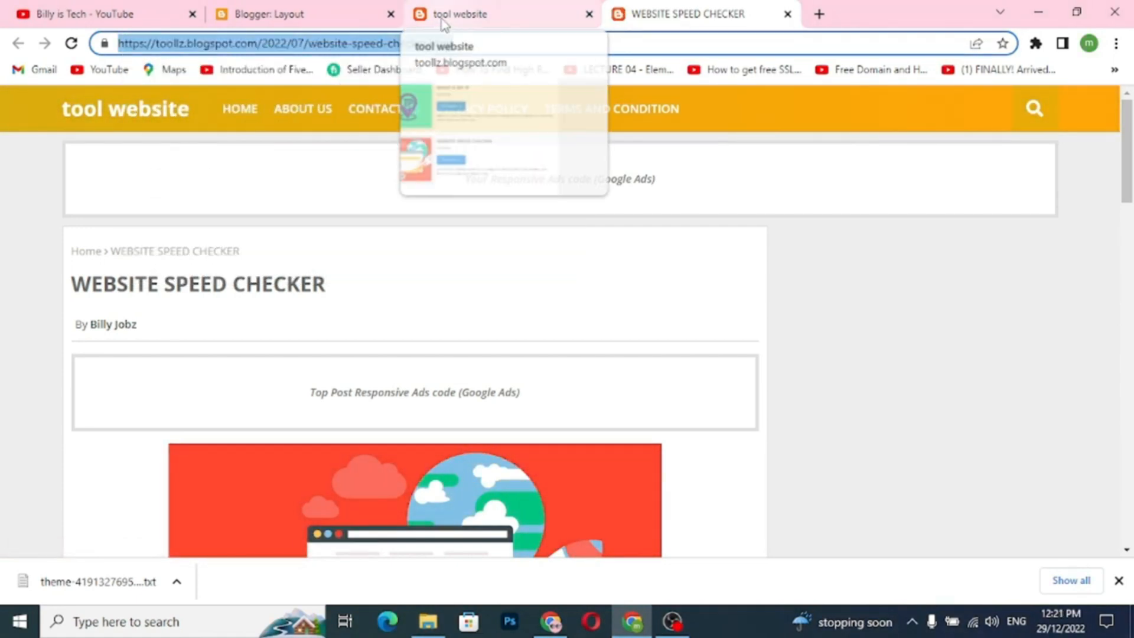
left_click(366, 19)
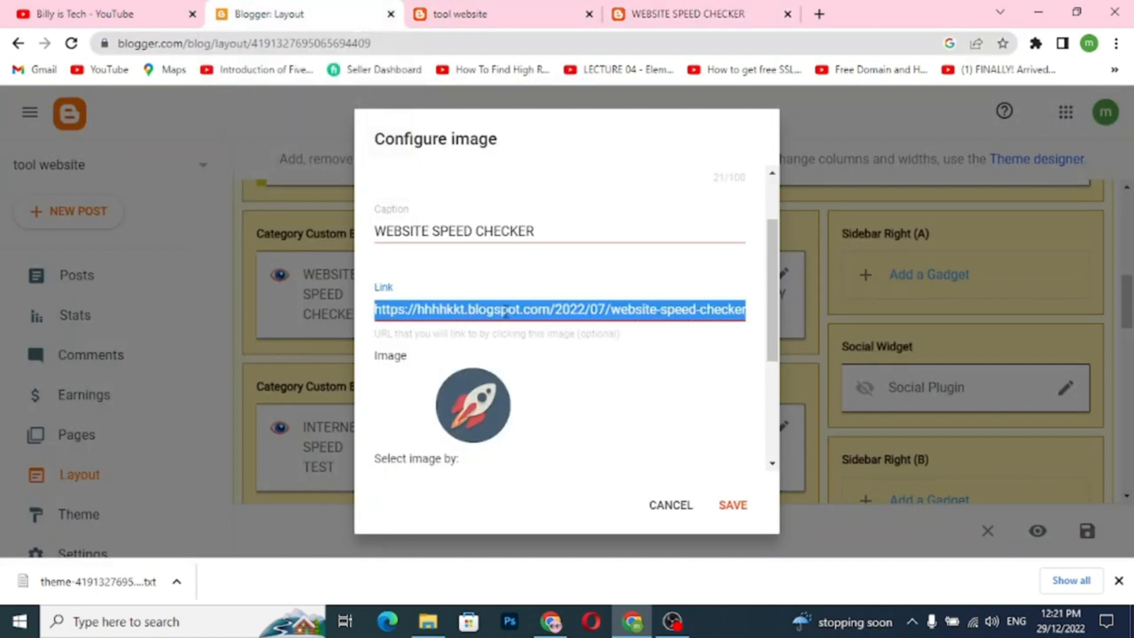
key("ctrl+v")
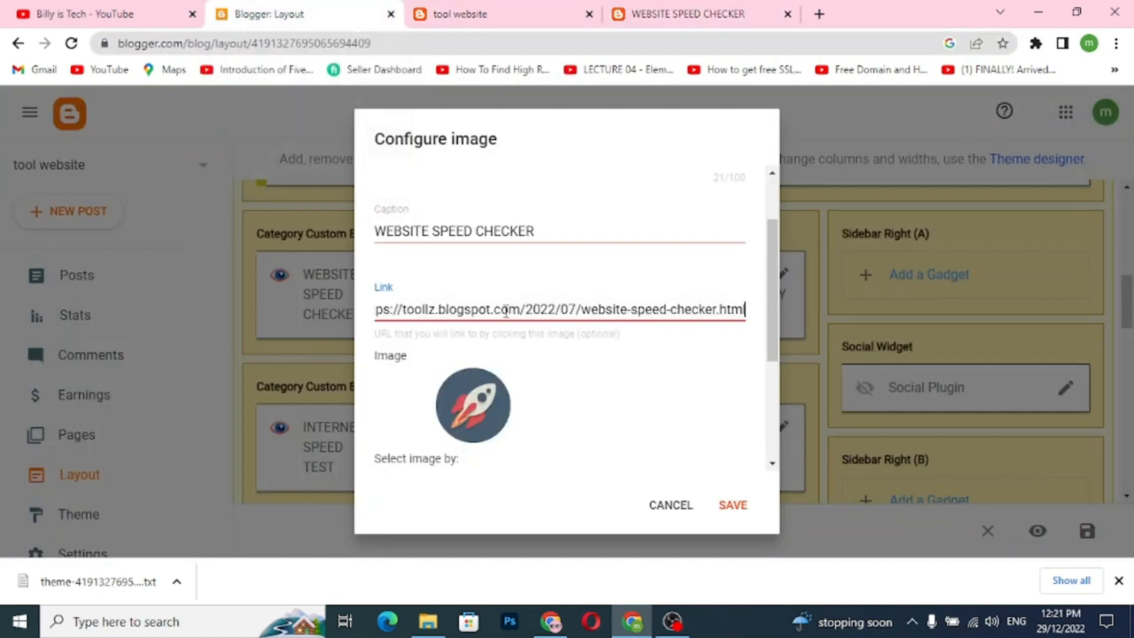
left_click(741, 514)
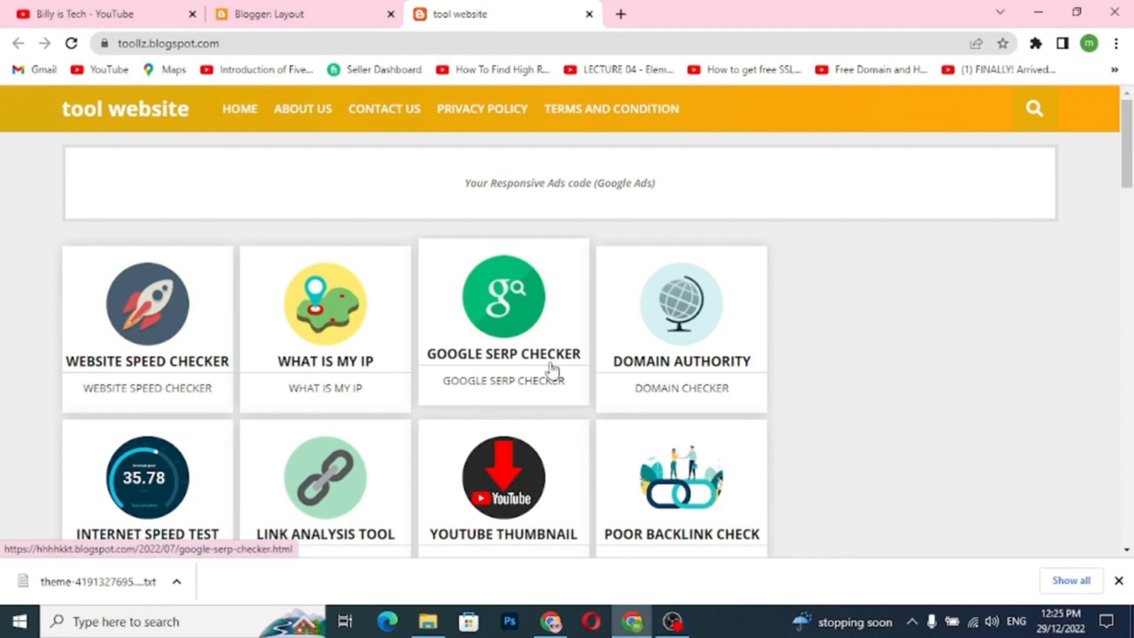
Find the GOOGLE SERP CHECKER post on the second page of the live blog's recent posts and open it in a new tab
scroll(552, 370, "down", 20)
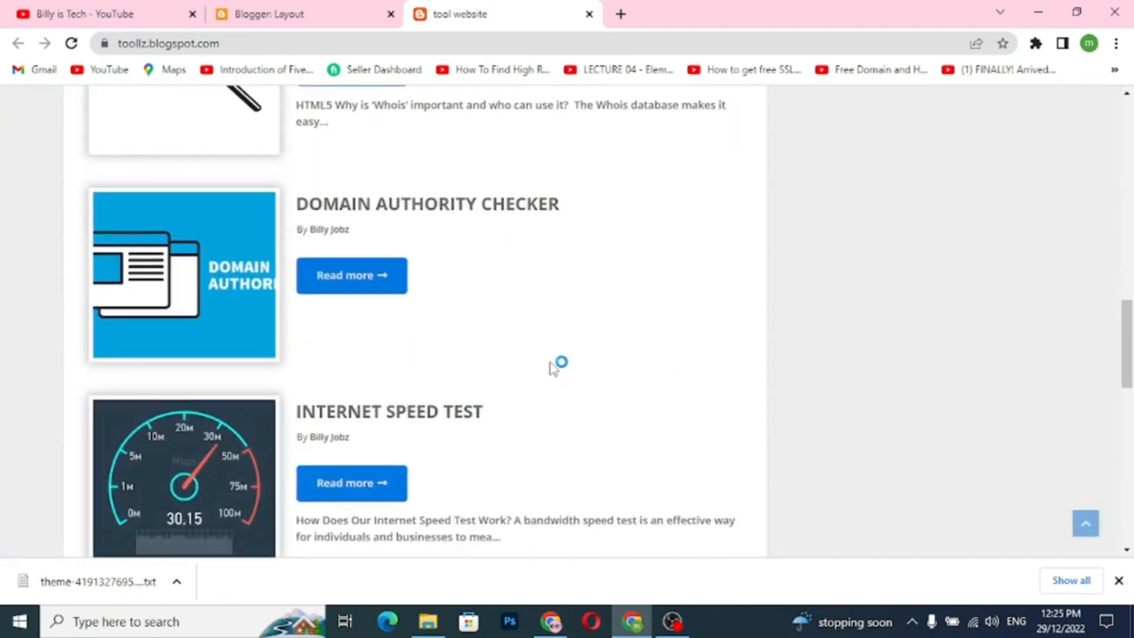
scroll(554, 367, "down", 8)
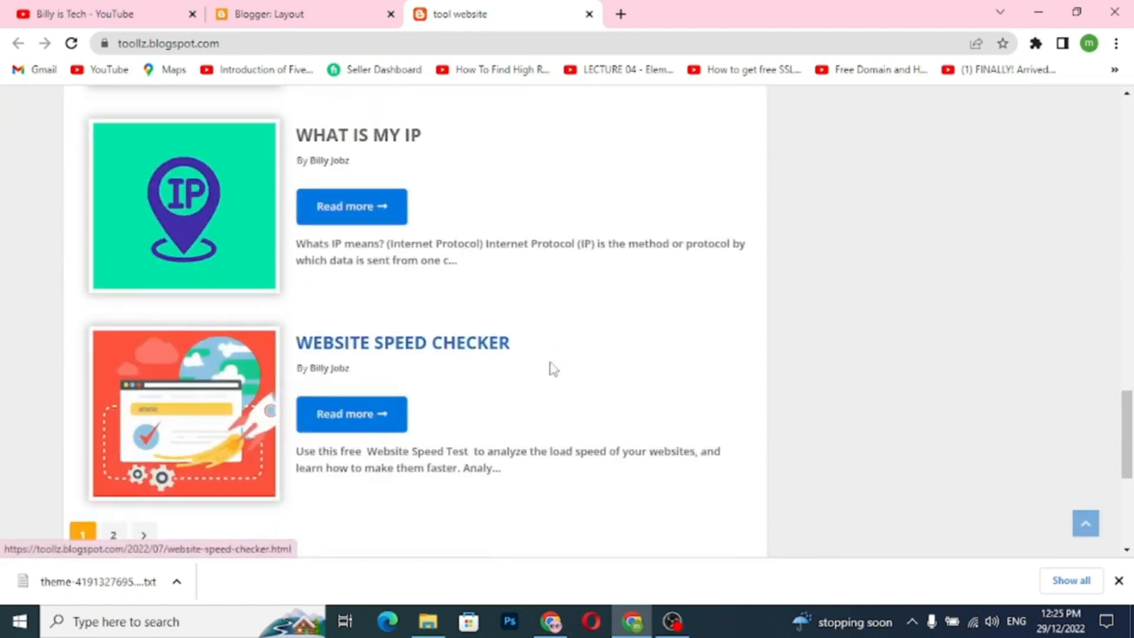
scroll(552, 371, "down", 3)
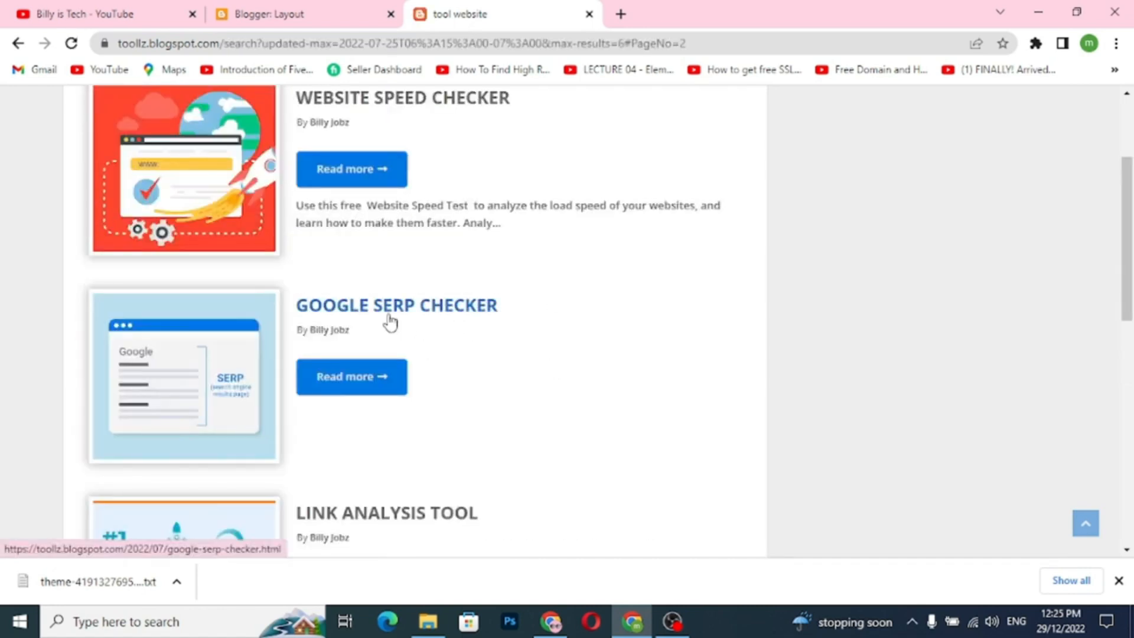
right_click(383, 396)
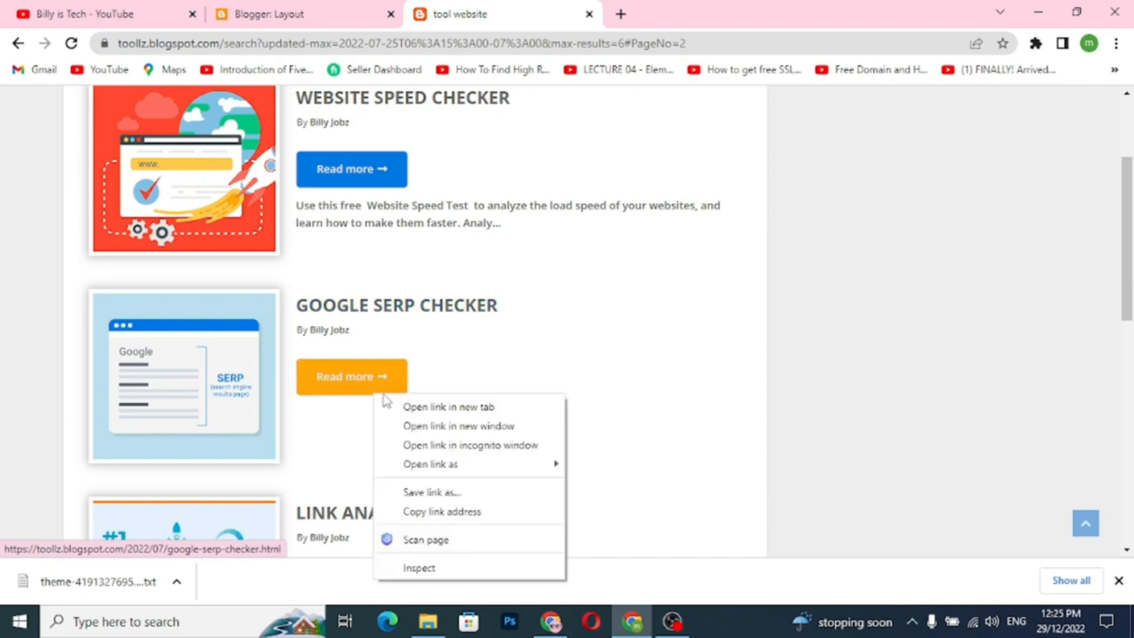
left_click(413, 407)
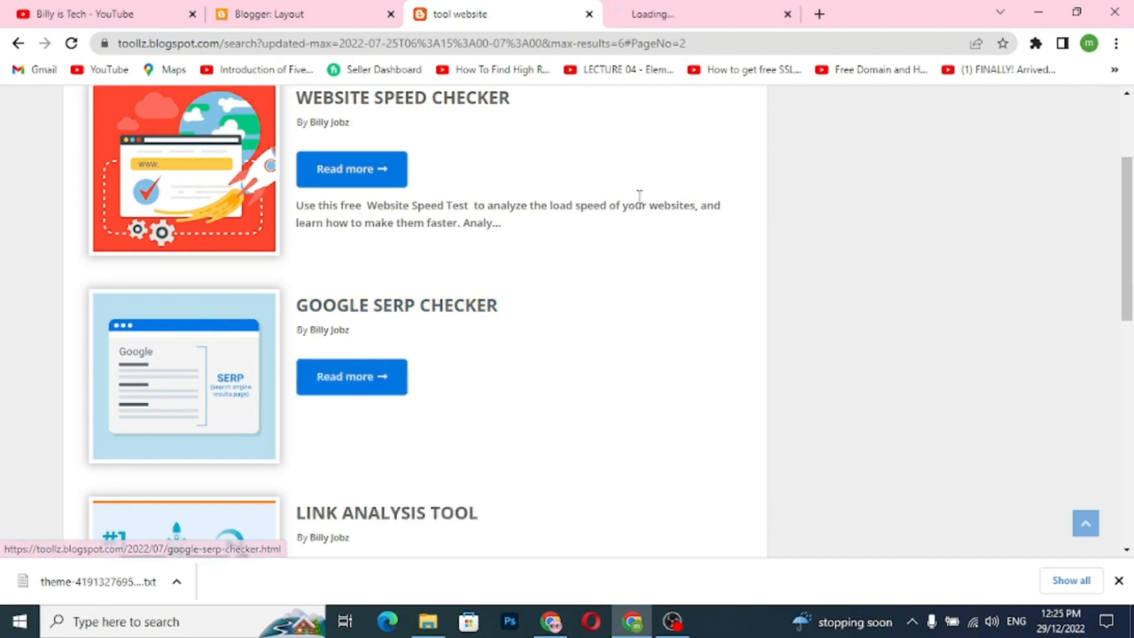
left_click(682, 18)
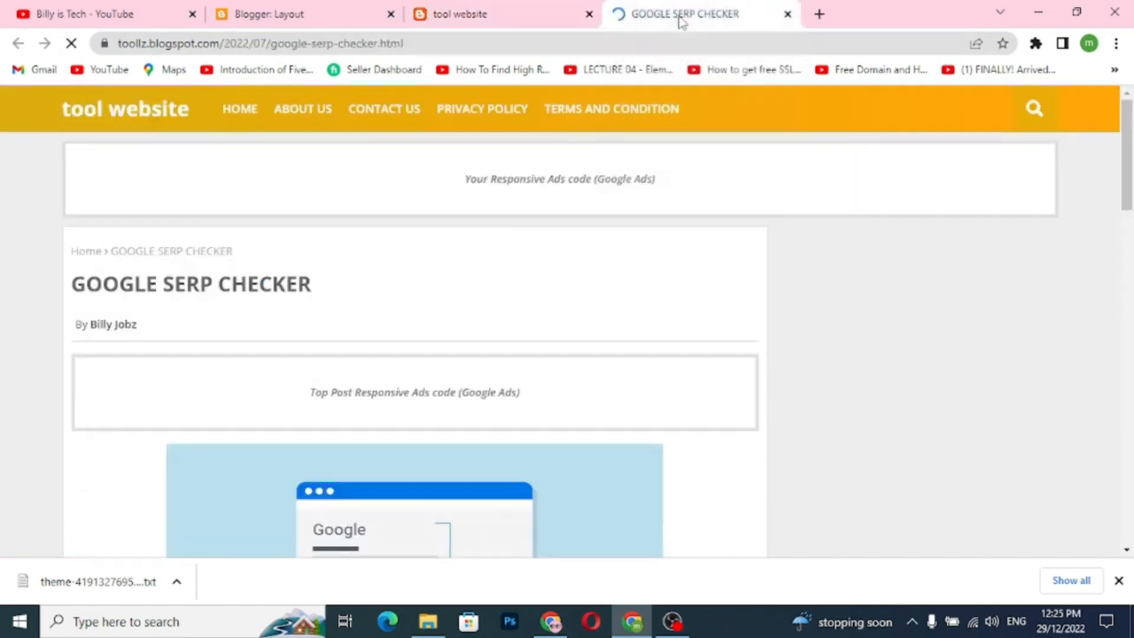
Copy the full web address of the GOOGLE SERP CHECKER post
double_click(488, 38)
left_click_drag(461, 44, 112, 44)
right_click(129, 50)
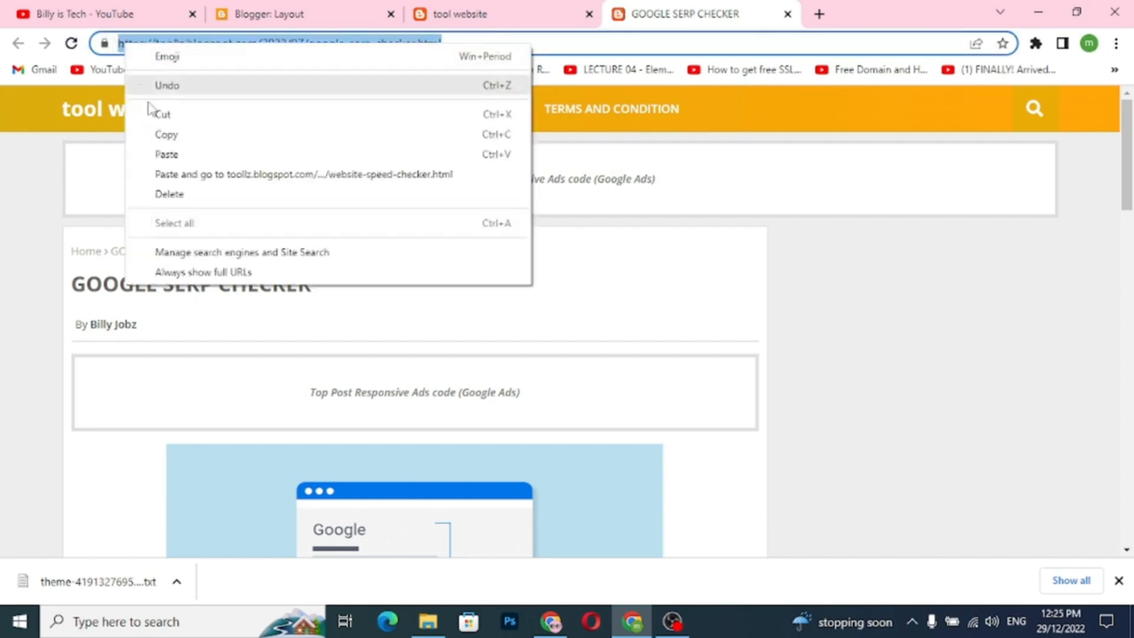
left_click(166, 133)
left_click(285, 15)
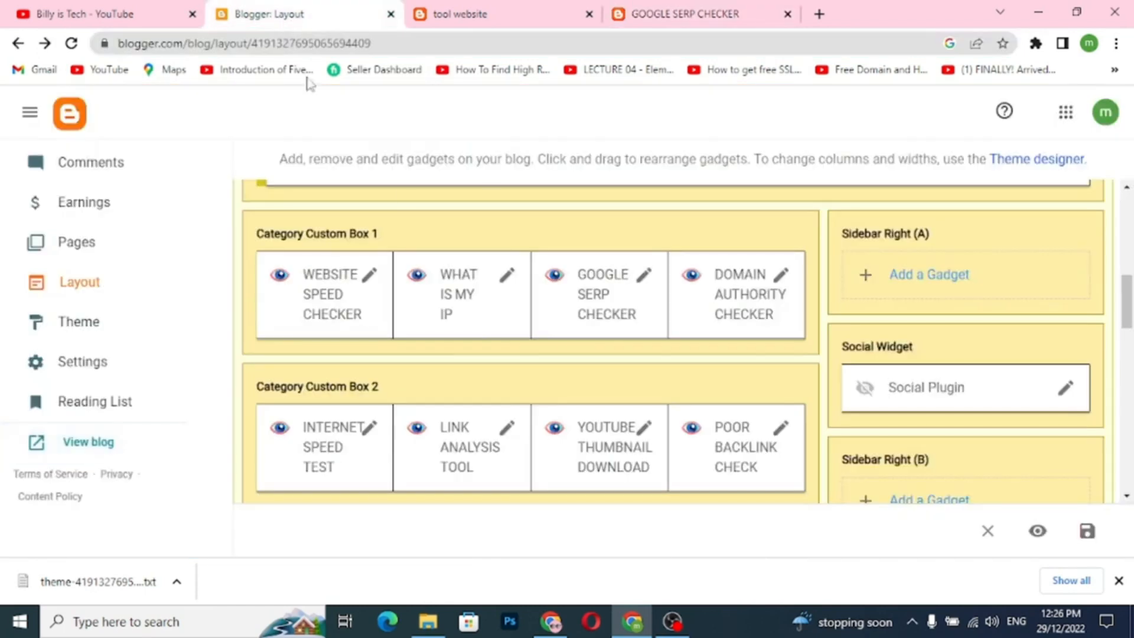
left_click(645, 283)
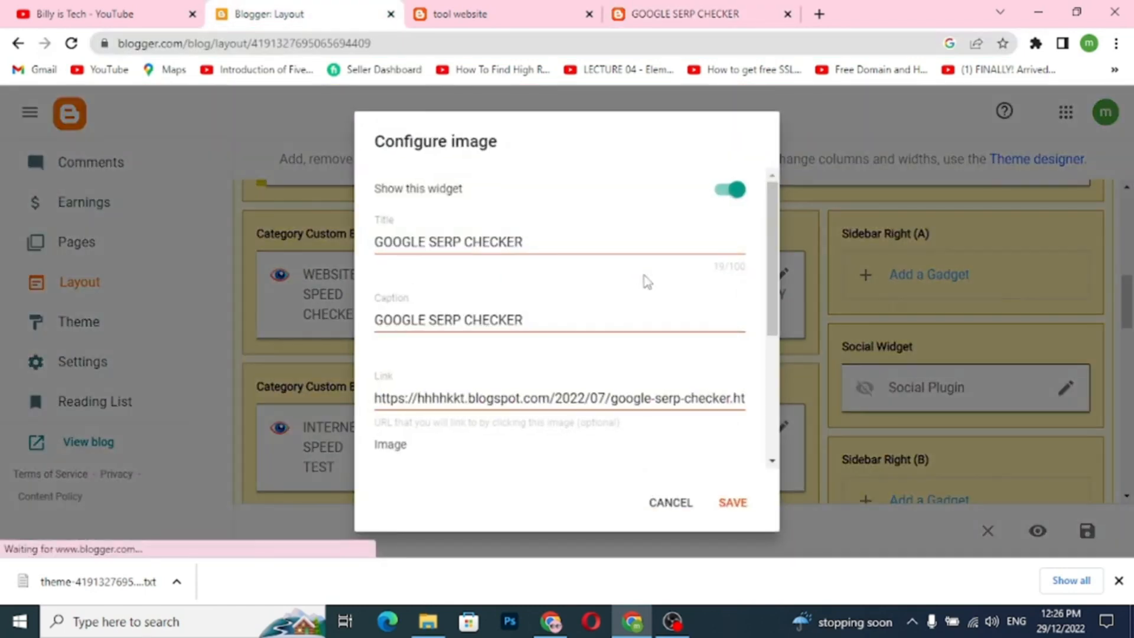
left_click(527, 390)
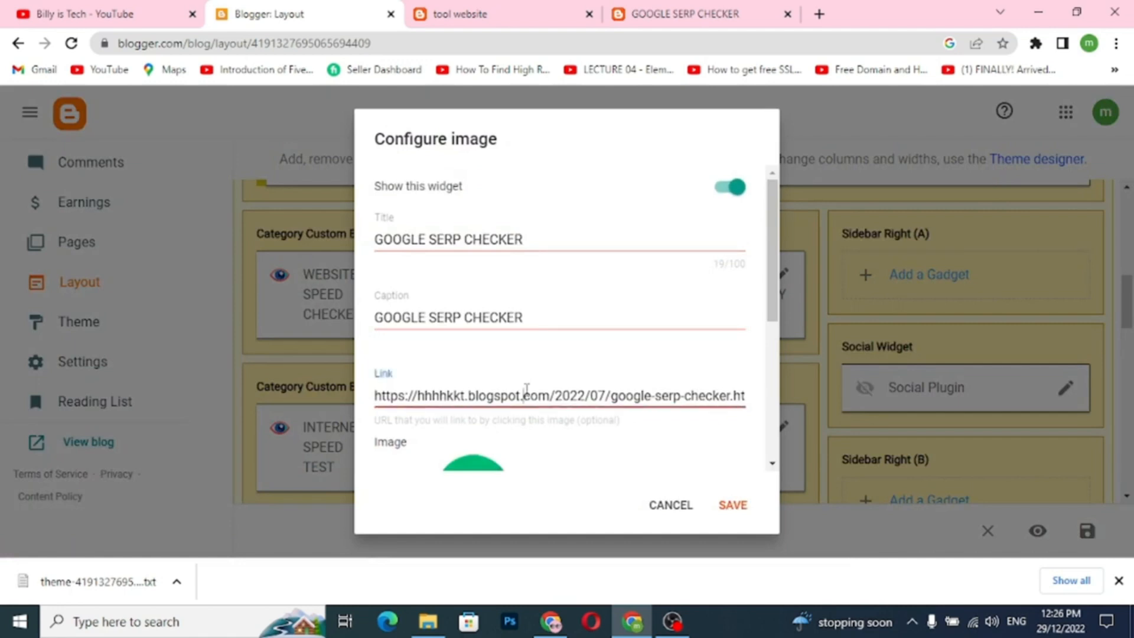
key("ctrl+a")
key("ctrl+v")
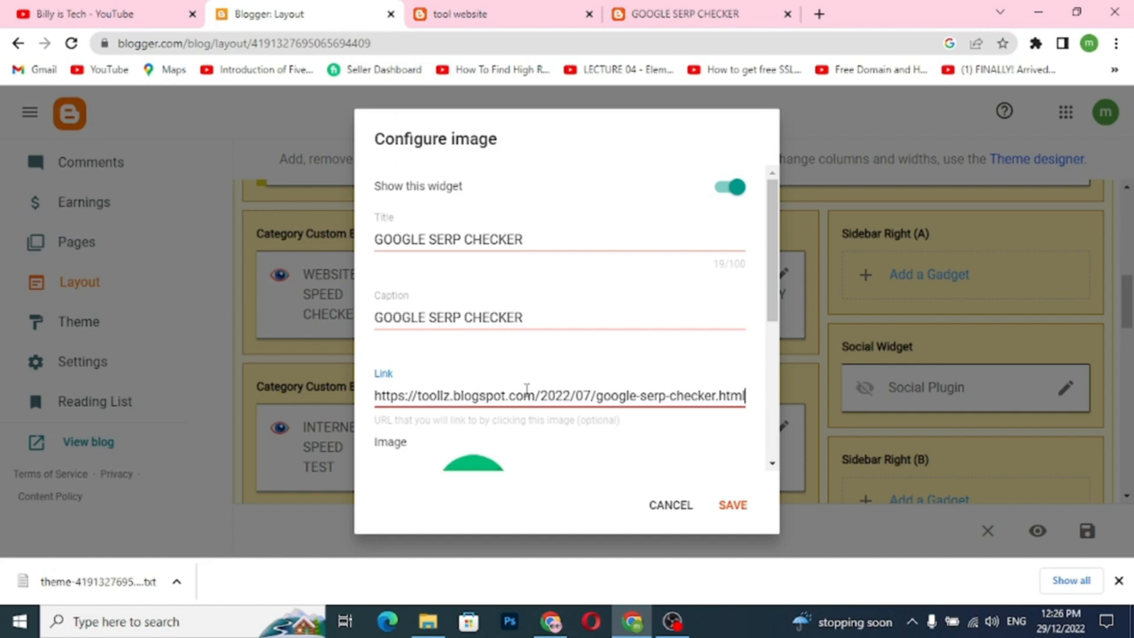
left_click(731, 506)
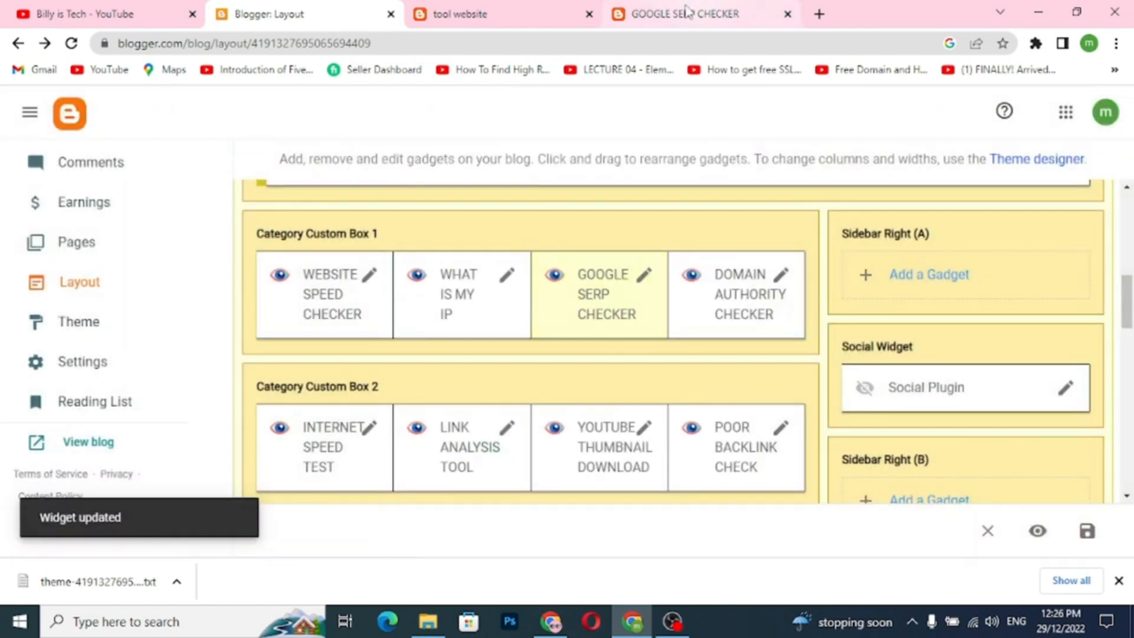
left_click(787, 13)
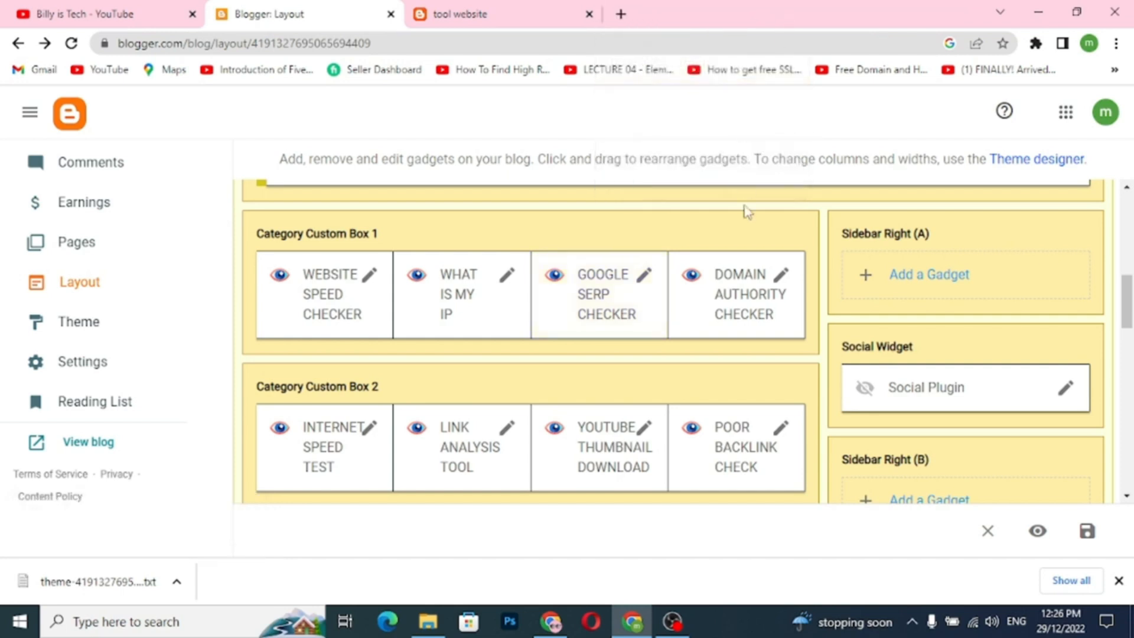
Find the DOMAIN AUTHORITY CHECKER post on the first page of the live blog's recent posts and open it in a new tab
left_click(467, 20)
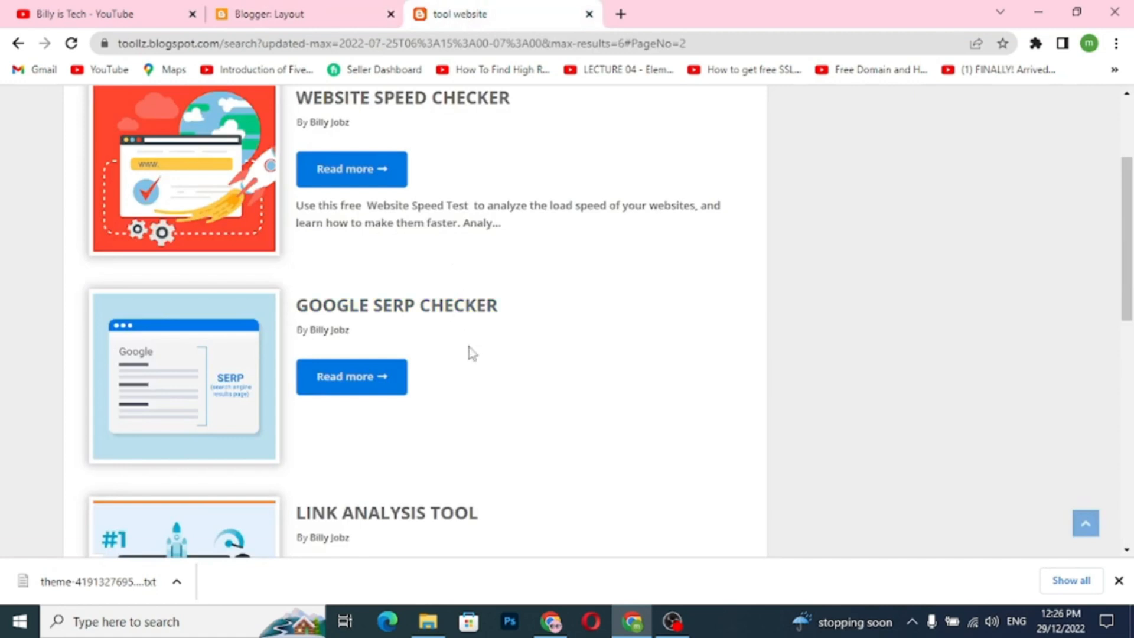
scroll(472, 353, "up", 3)
scroll(472, 353, "down", 8)
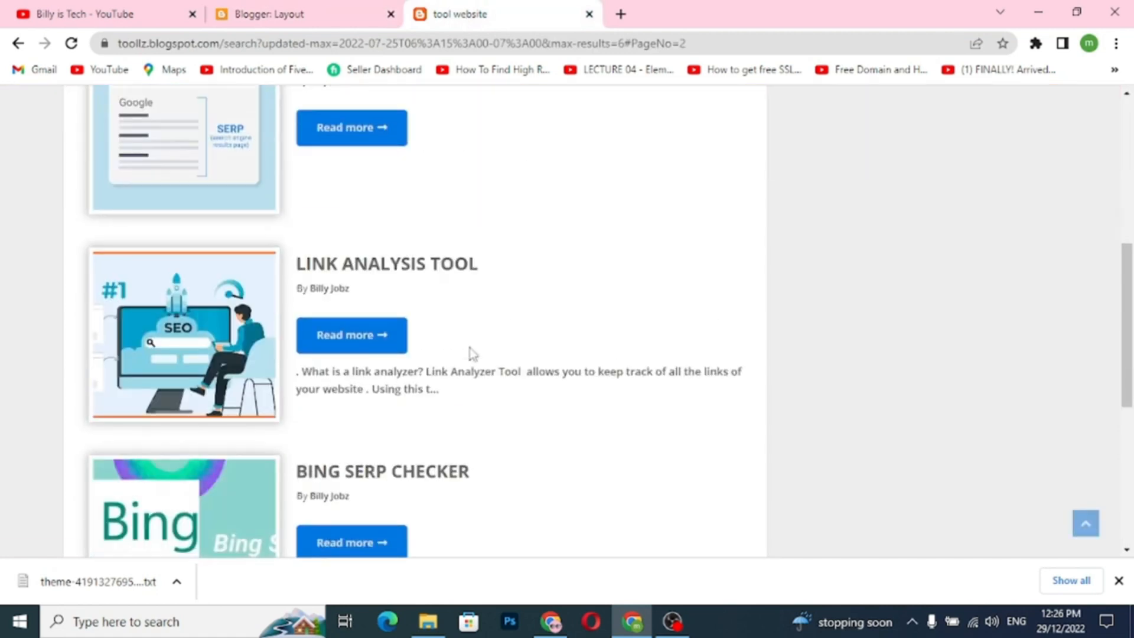
scroll(473, 353, "down", 3)
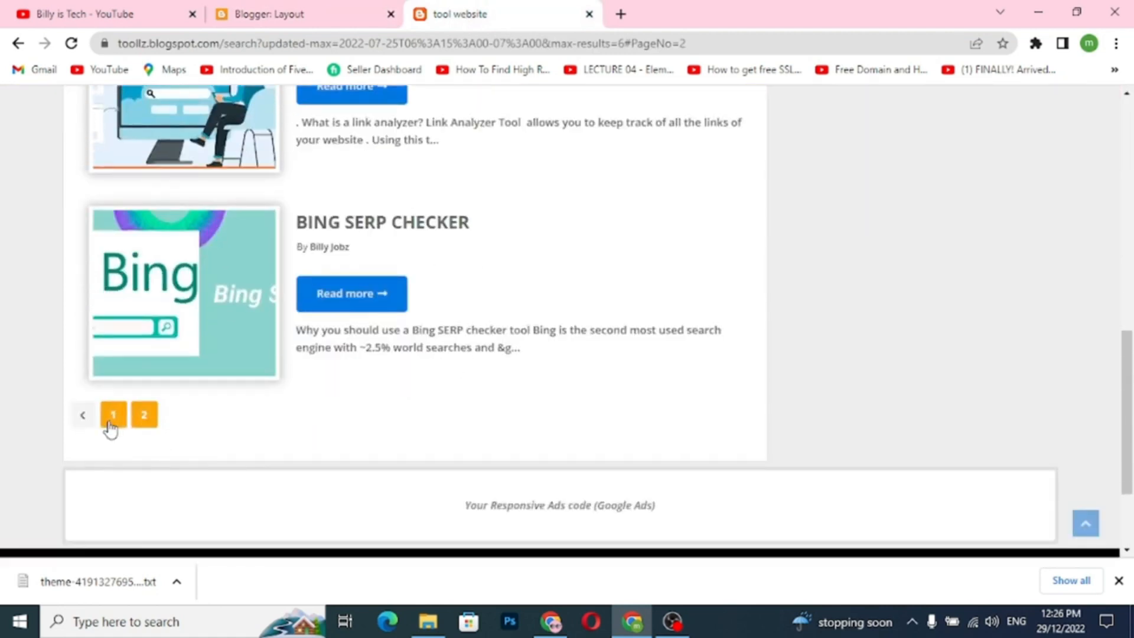
left_click(113, 417)
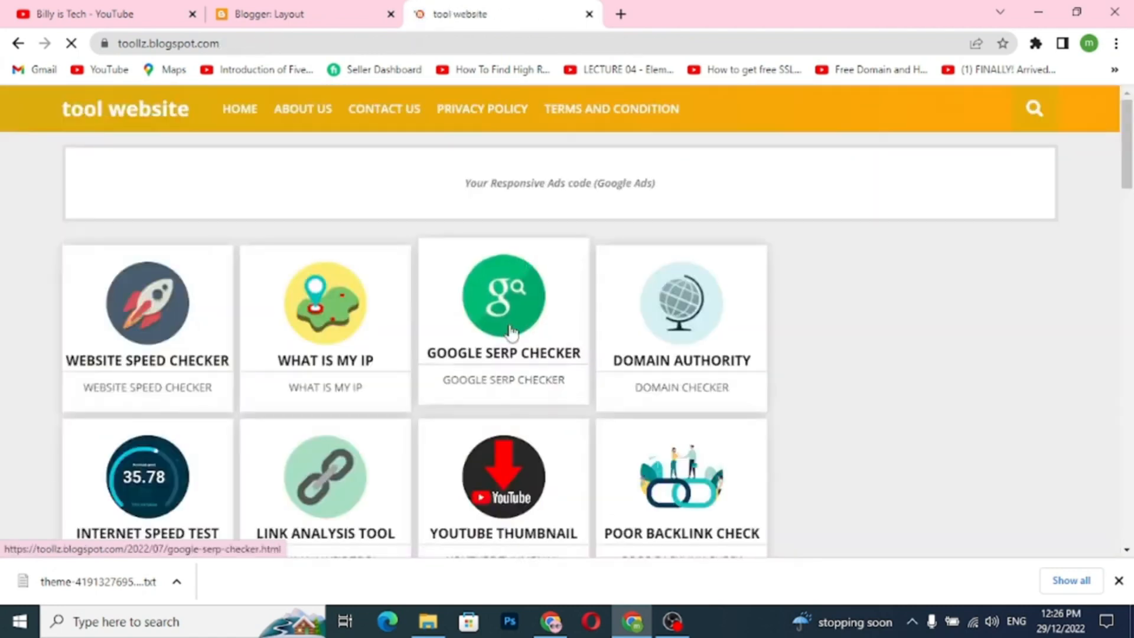
scroll(575, 390, "down", 10)
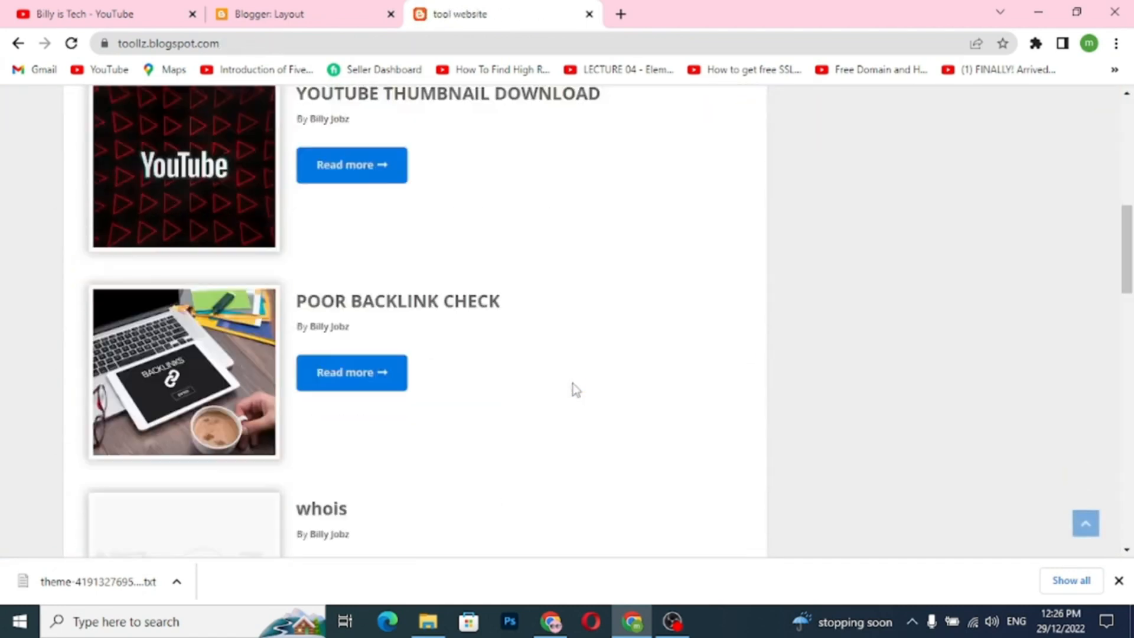
scroll(572, 390, "down", 7)
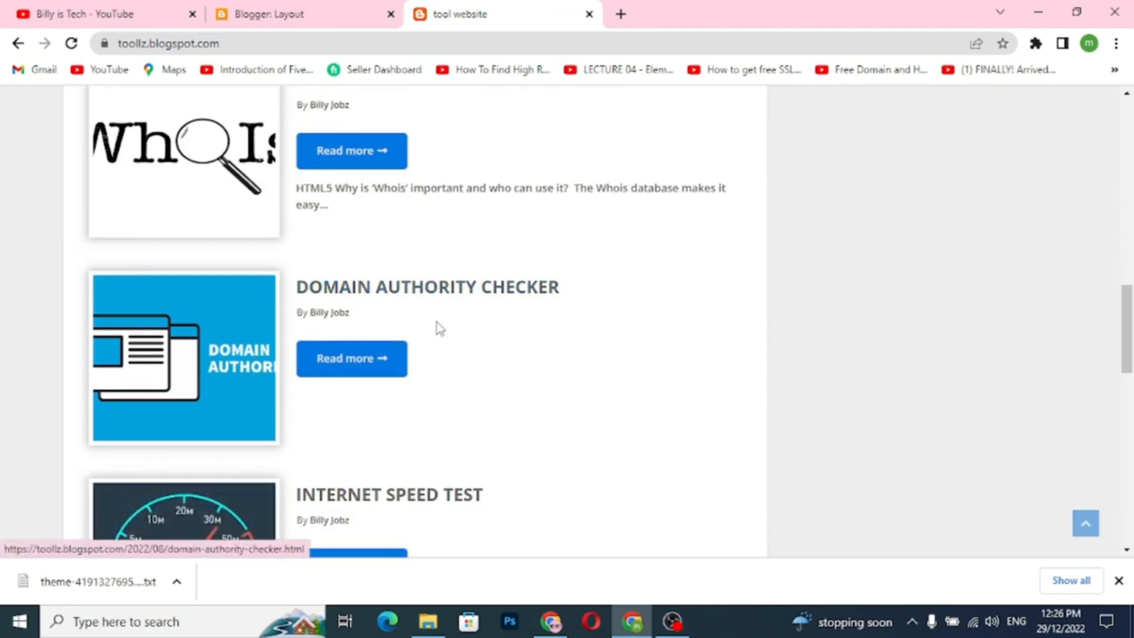
right_click(378, 367)
left_click(420, 373)
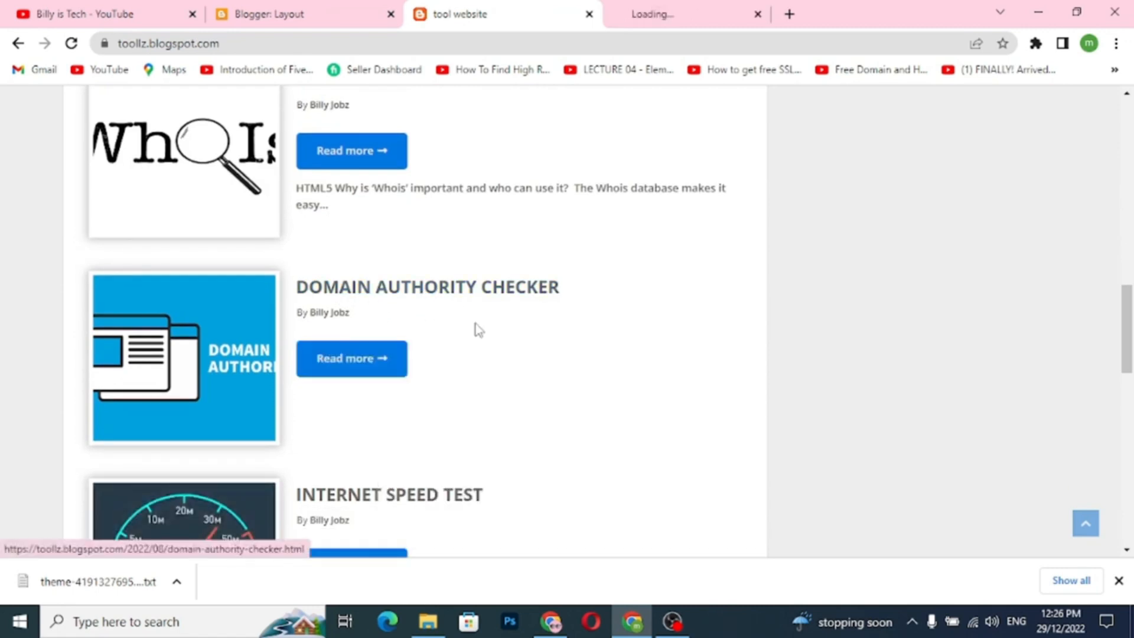
left_click(655, 17)
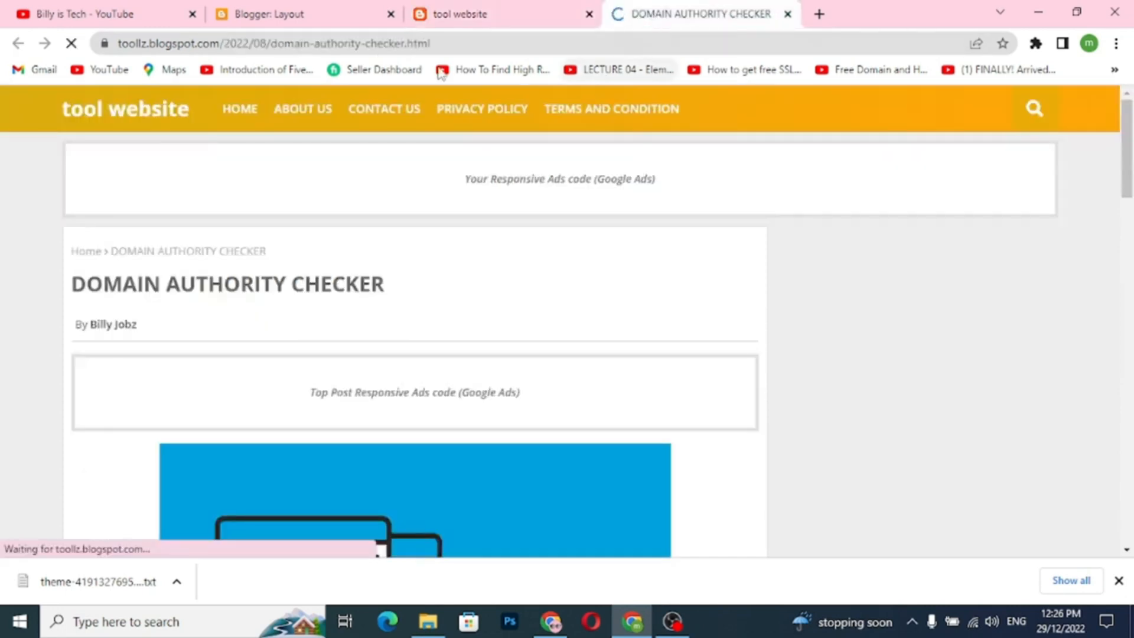
Copy the full web address of the DOMAIN AUTHORITY CHECKER post
left_click(442, 43)
key("End")
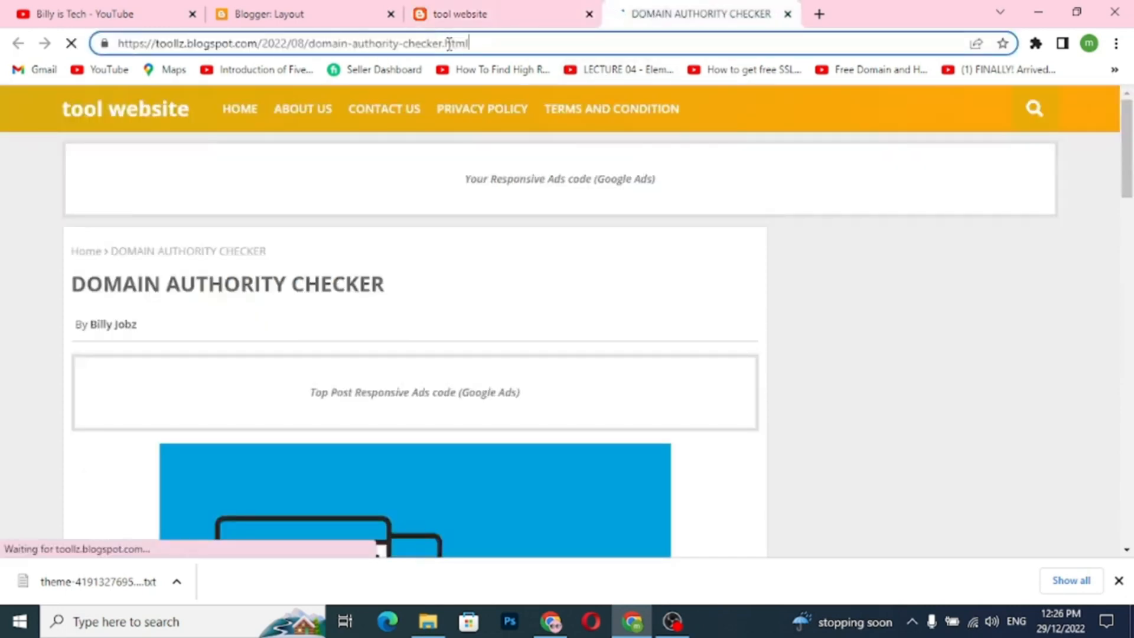
scroll(497, 443, "down", 5)
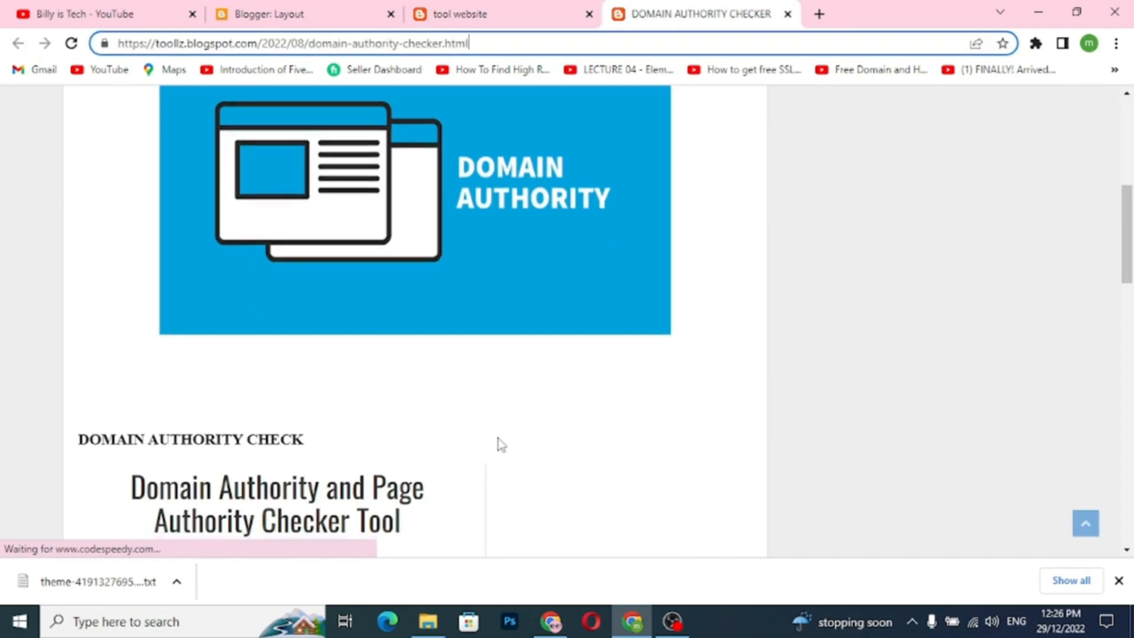
scroll(497, 443, "up", 5)
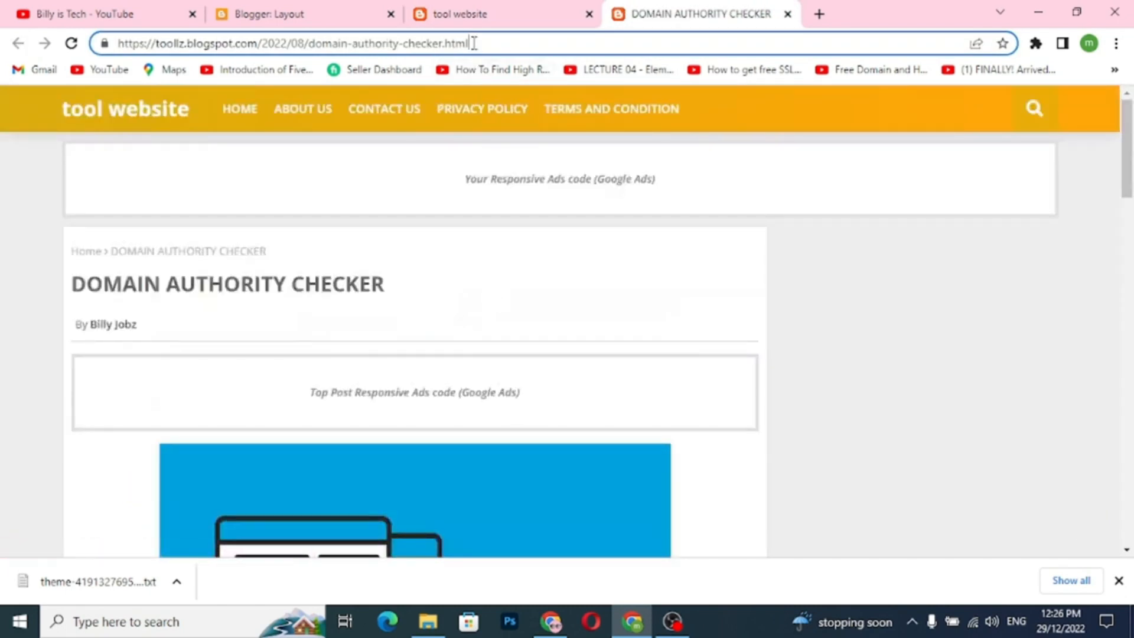
left_click_drag(469, 43, 121, 49)
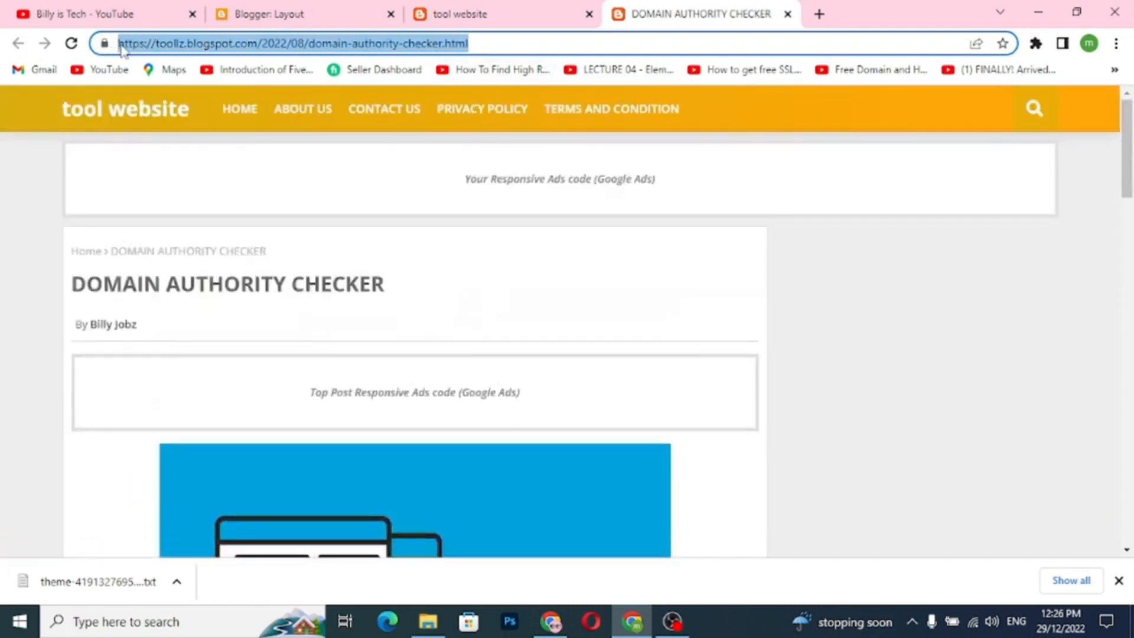
right_click(122, 50)
left_click(167, 140)
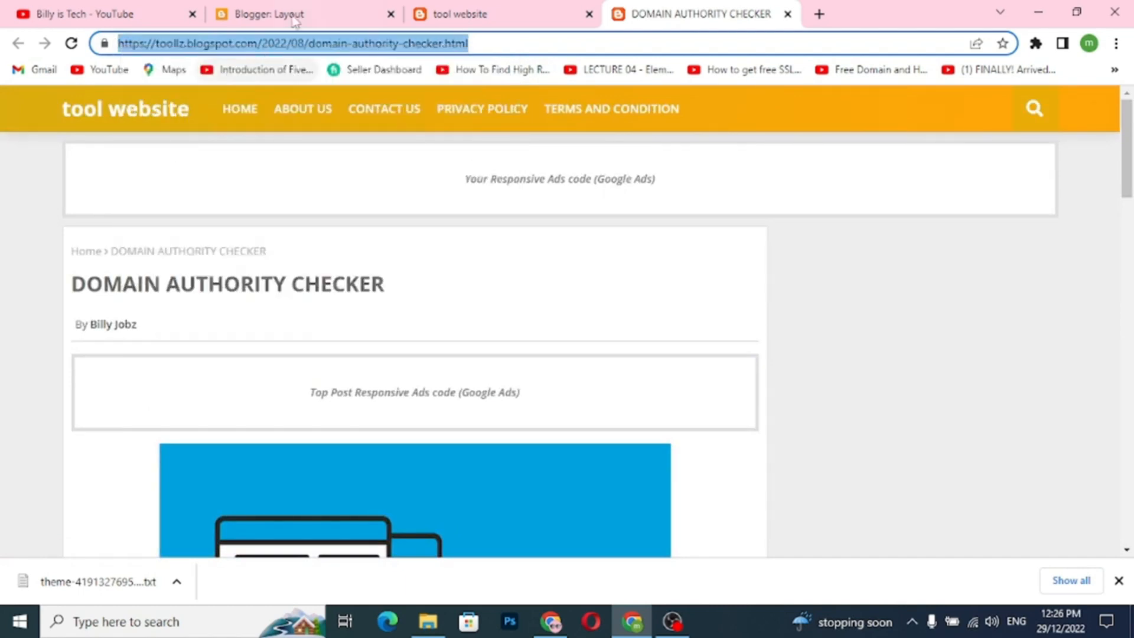
left_click(293, 15)
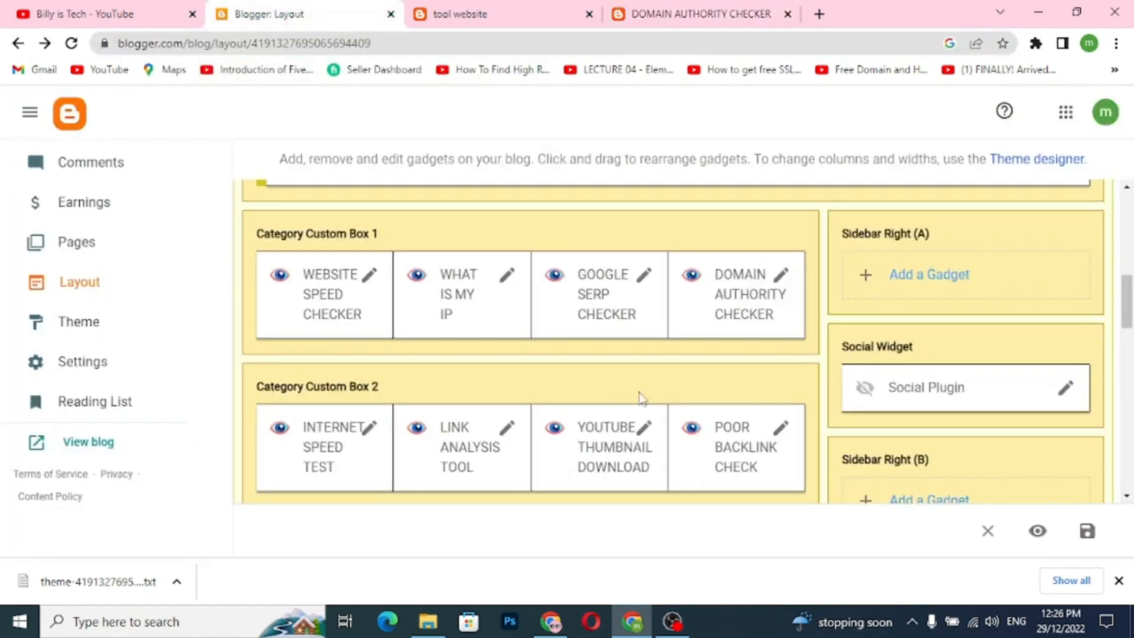
left_click(781, 282)
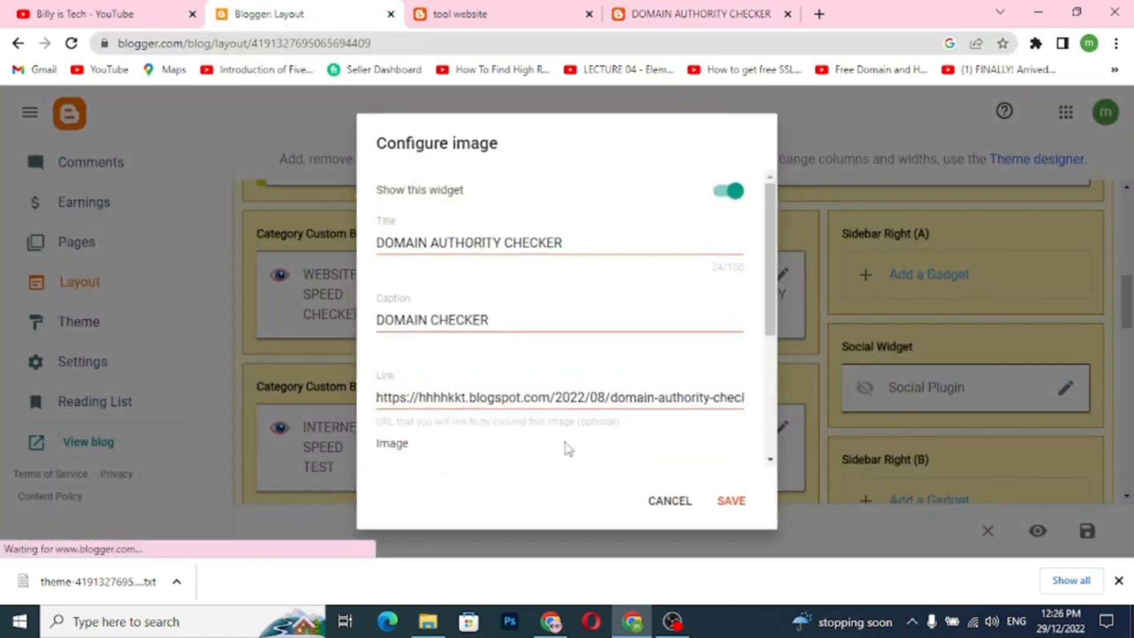
left_click(493, 390)
key("ctrl+a")
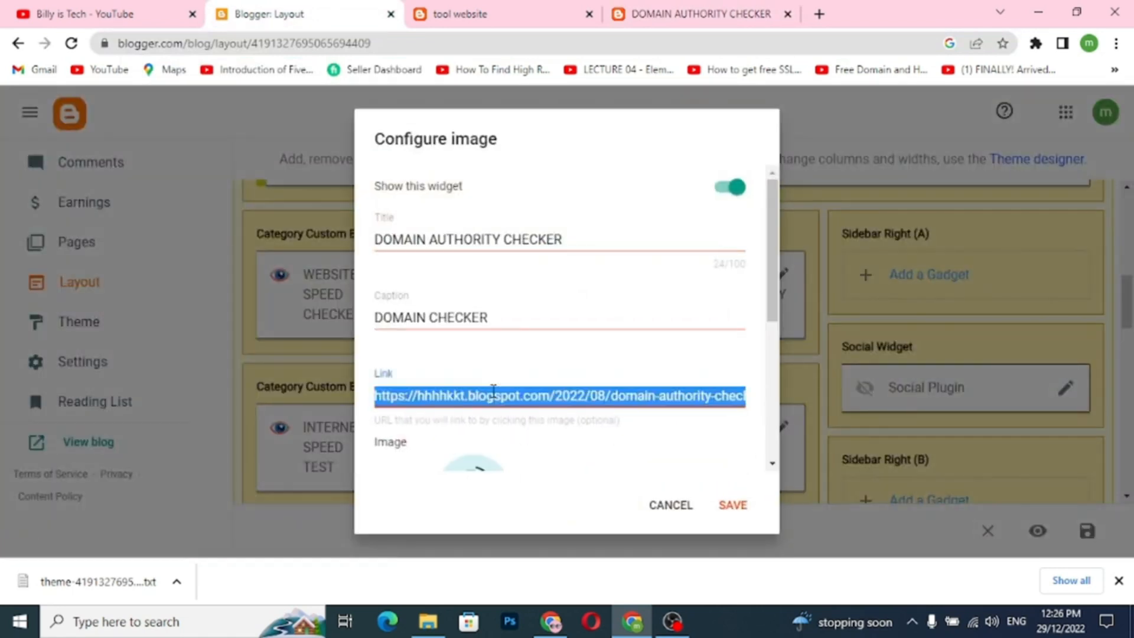
key("ctrl+v")
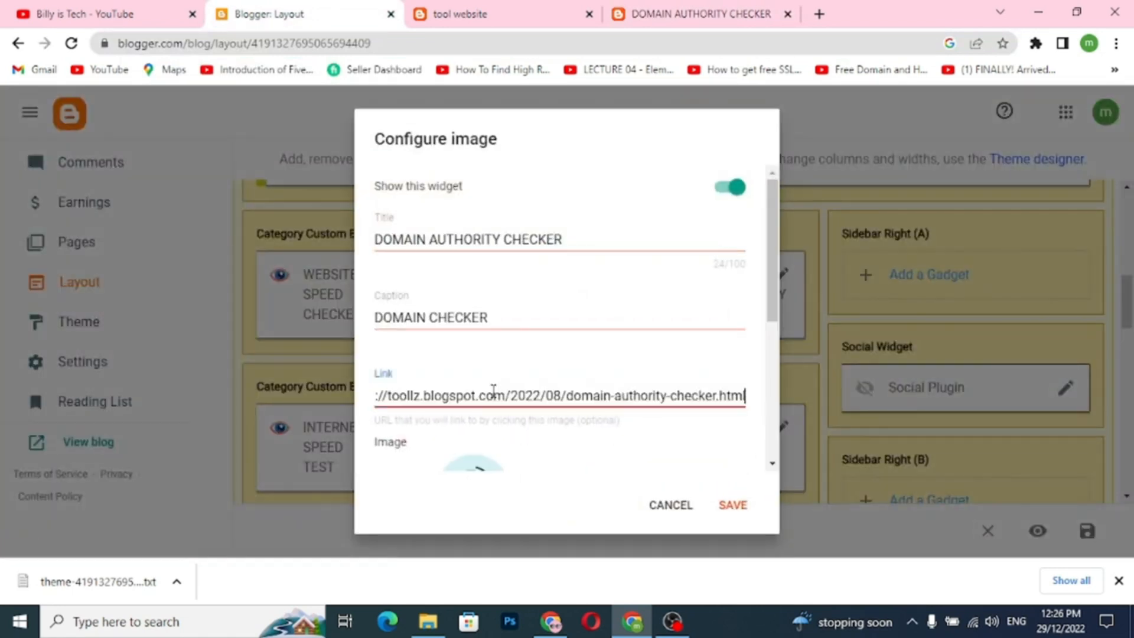
left_click(737, 506)
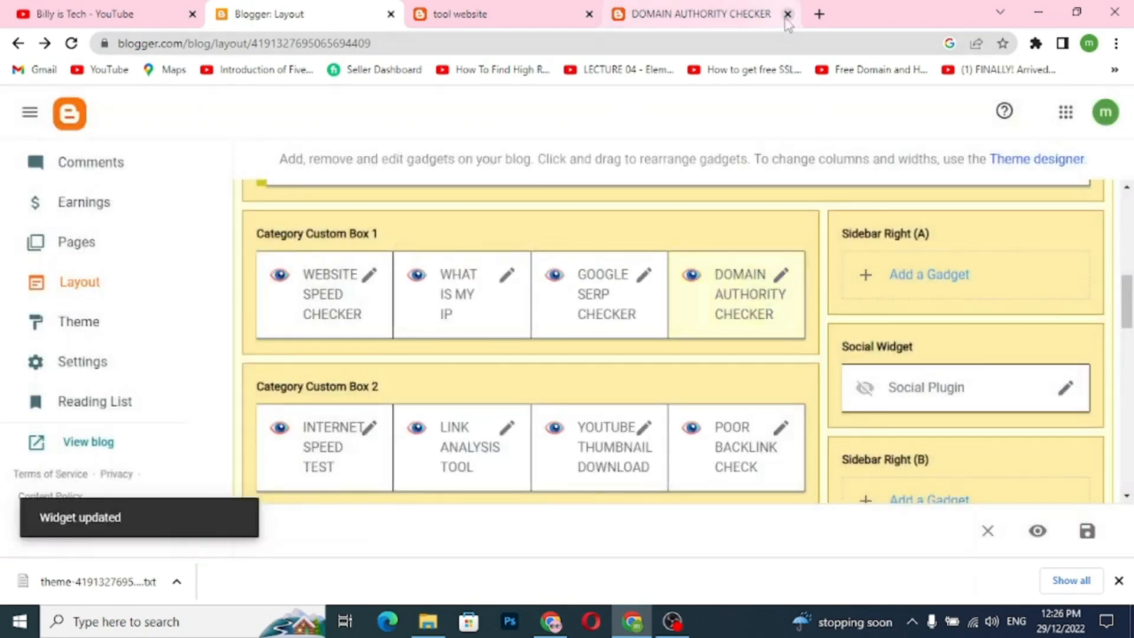
left_click(787, 14)
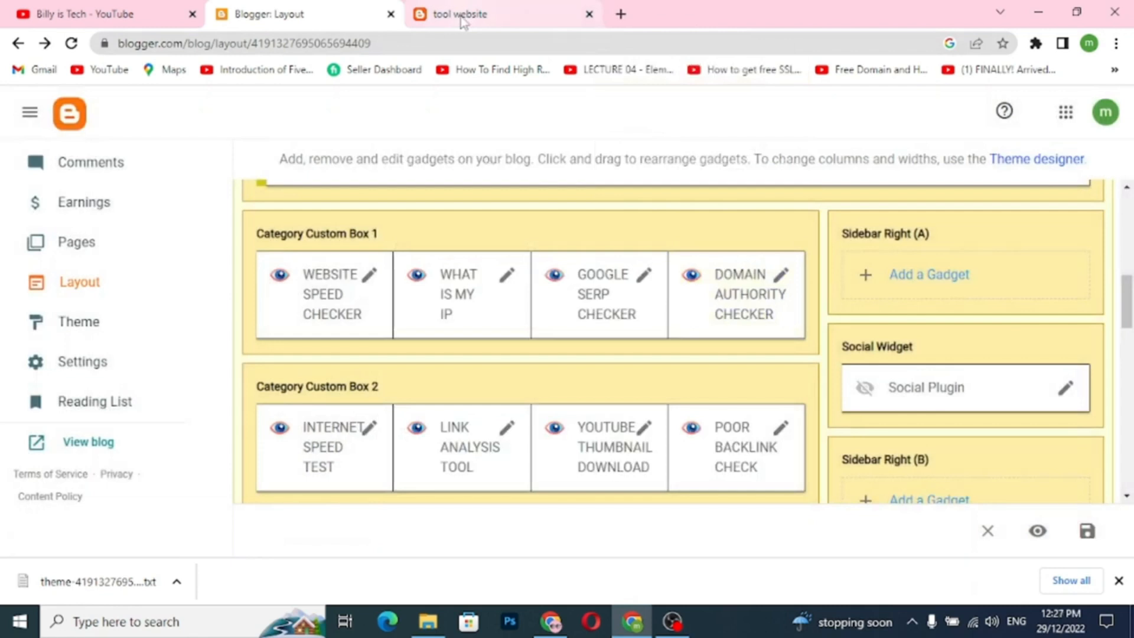
Find the INTERNET SPEED TEST post among the live blog's recent posts and open it in a new tab
left_click(461, 18)
left_click(274, 21)
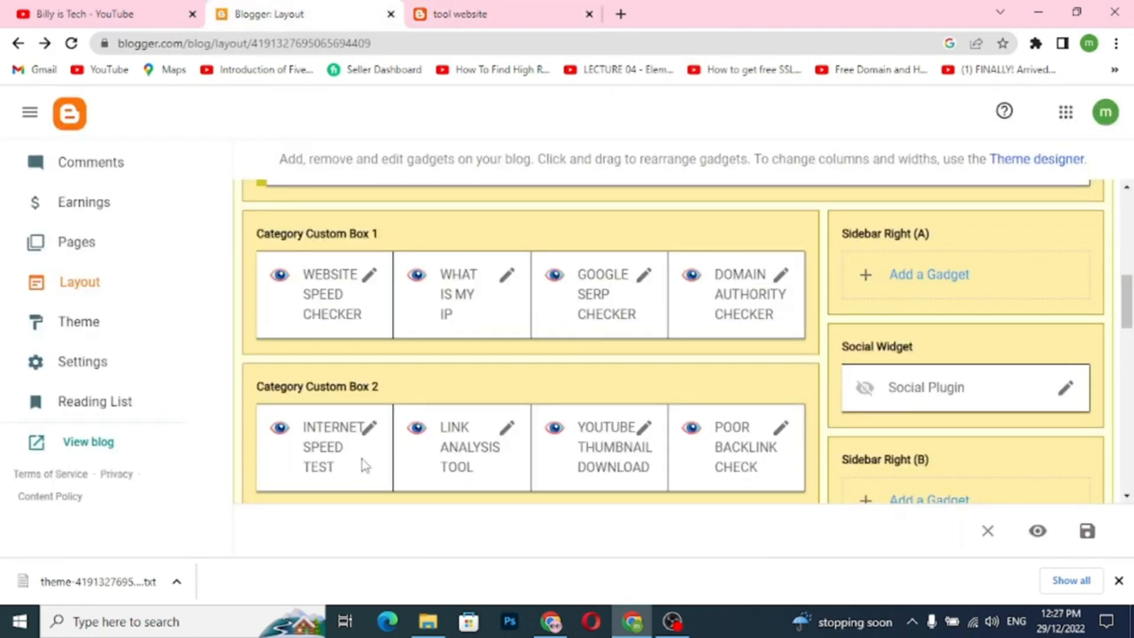
left_click(448, 22)
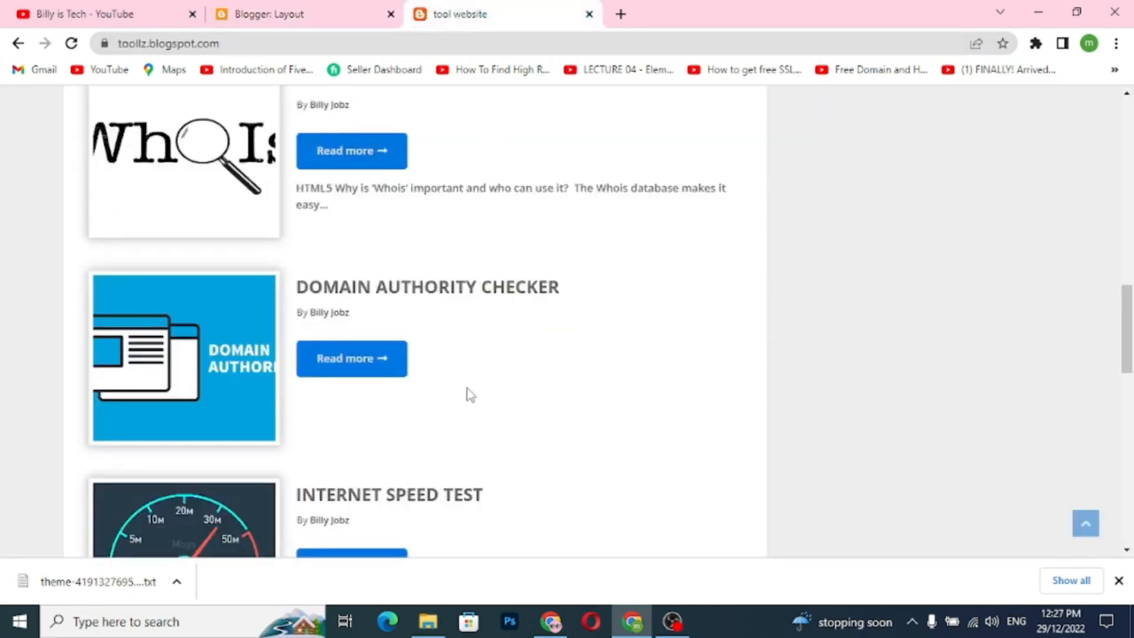
scroll(470, 394, "down", 4)
right_click(366, 322)
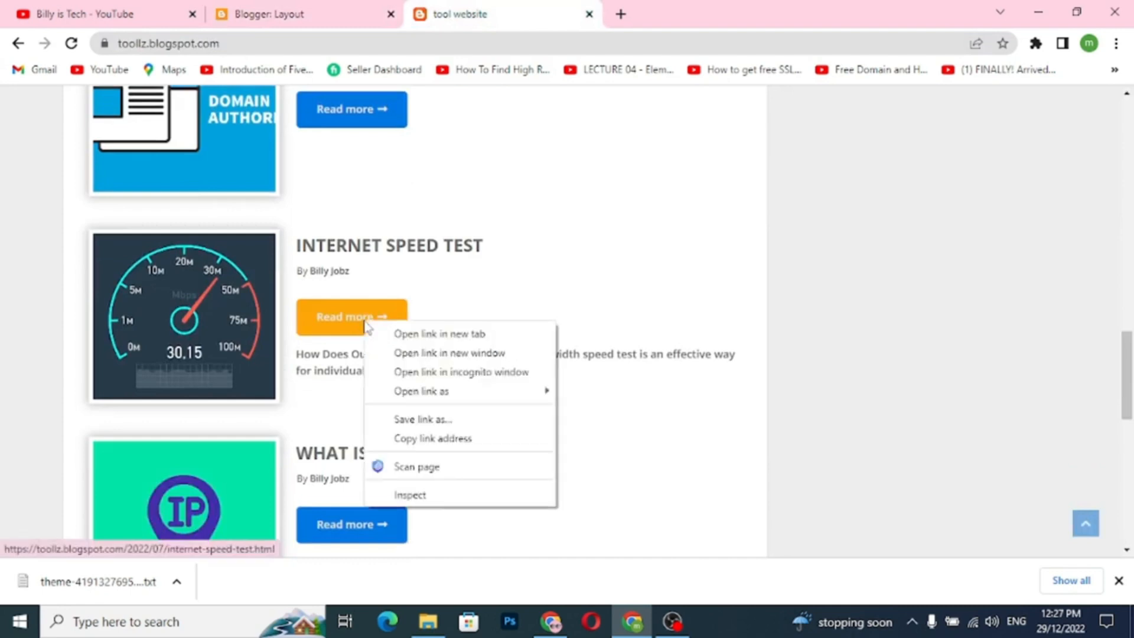
left_click(405, 332)
left_click(679, 14)
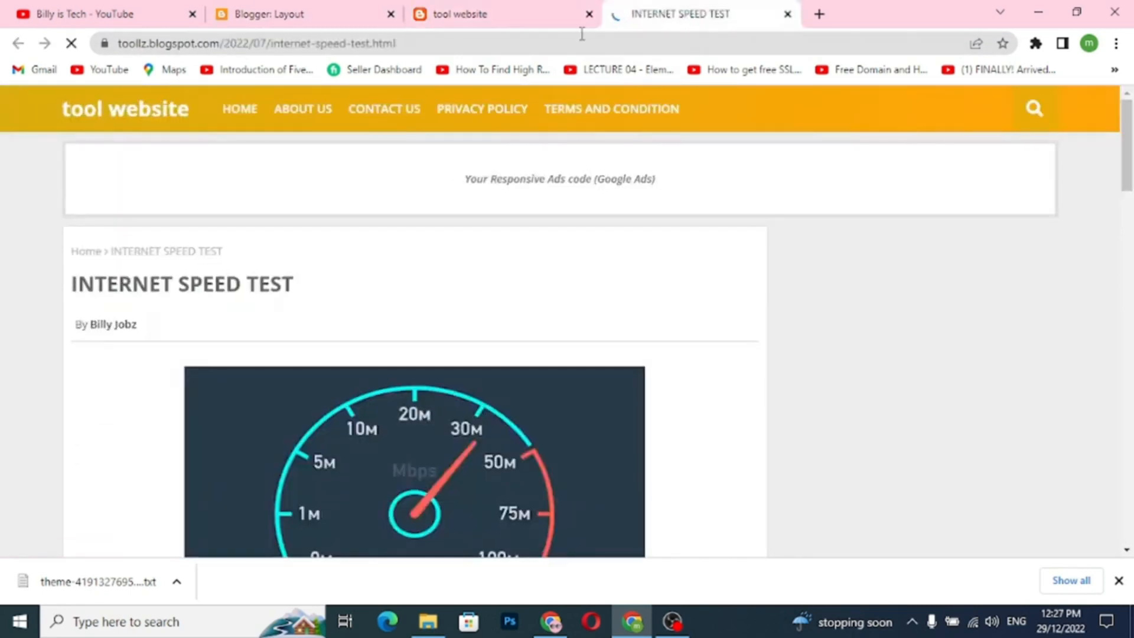
Copy the full web address of the INTERNET SPEED TEST post
double_click(484, 43)
left_click_drag(450, 43, 121, 43)
right_click(123, 44)
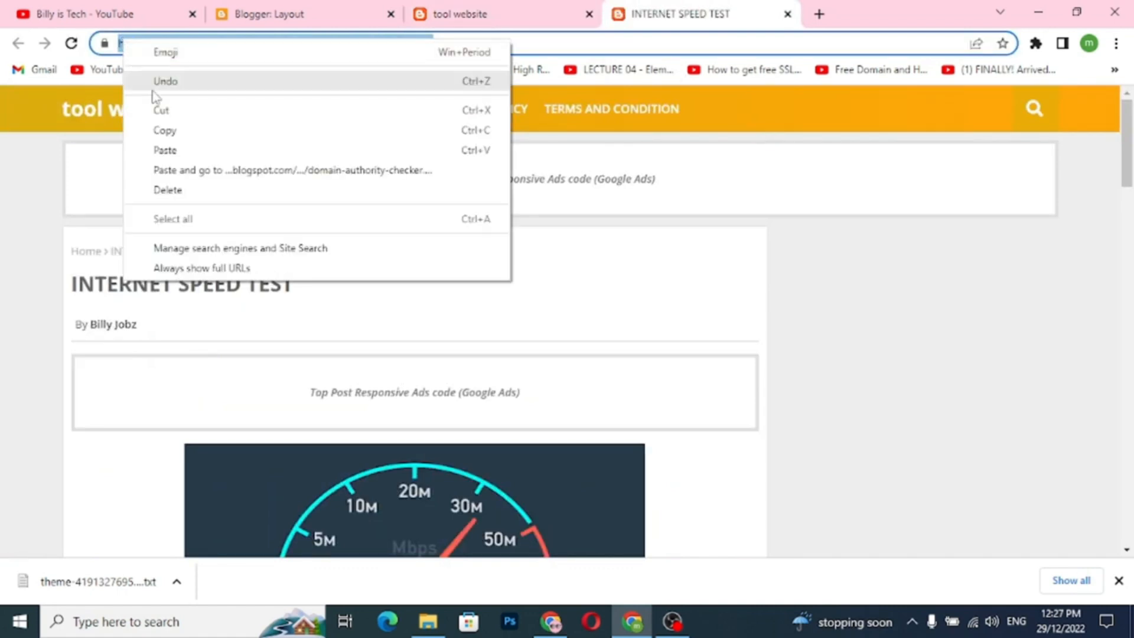
left_click(164, 130)
left_click(280, 13)
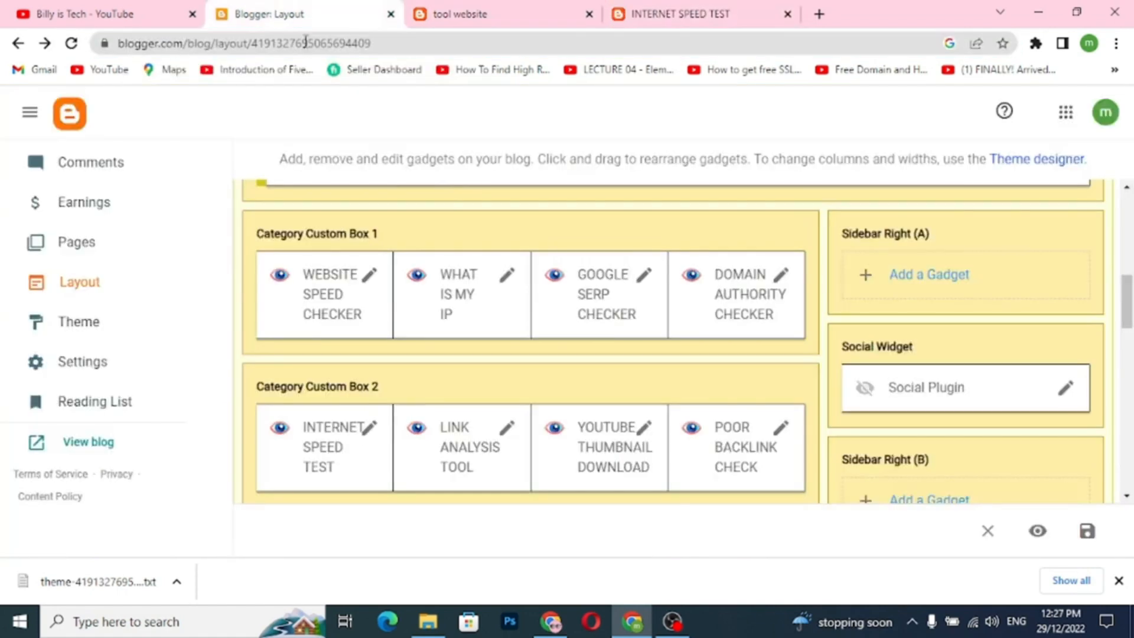
left_click(368, 428)
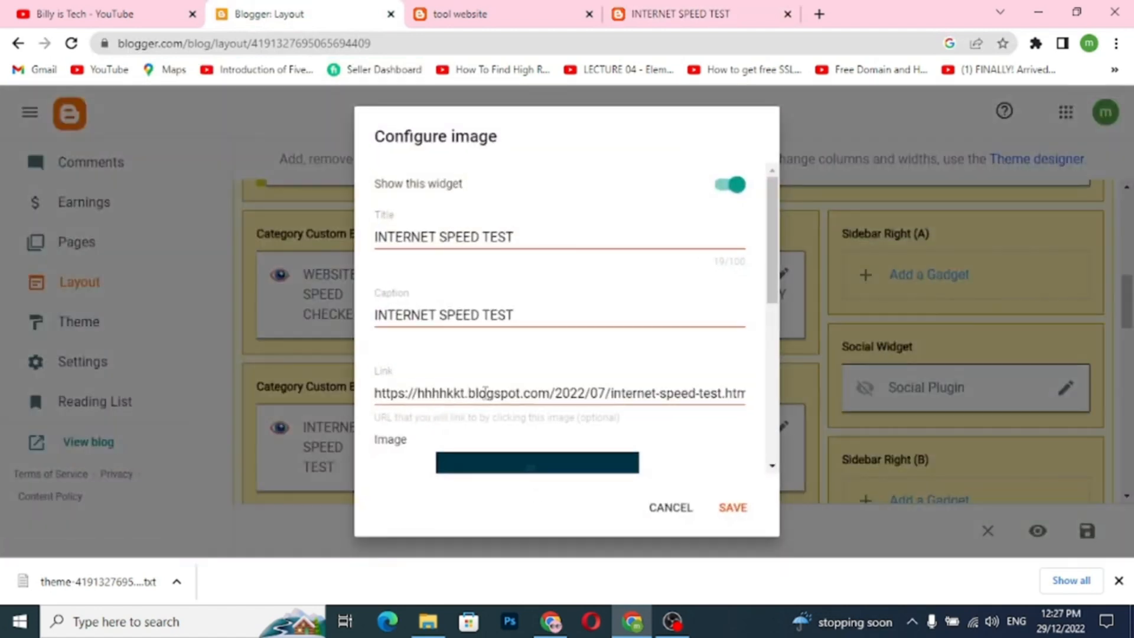
left_click(486, 392)
key("ctrl+a")
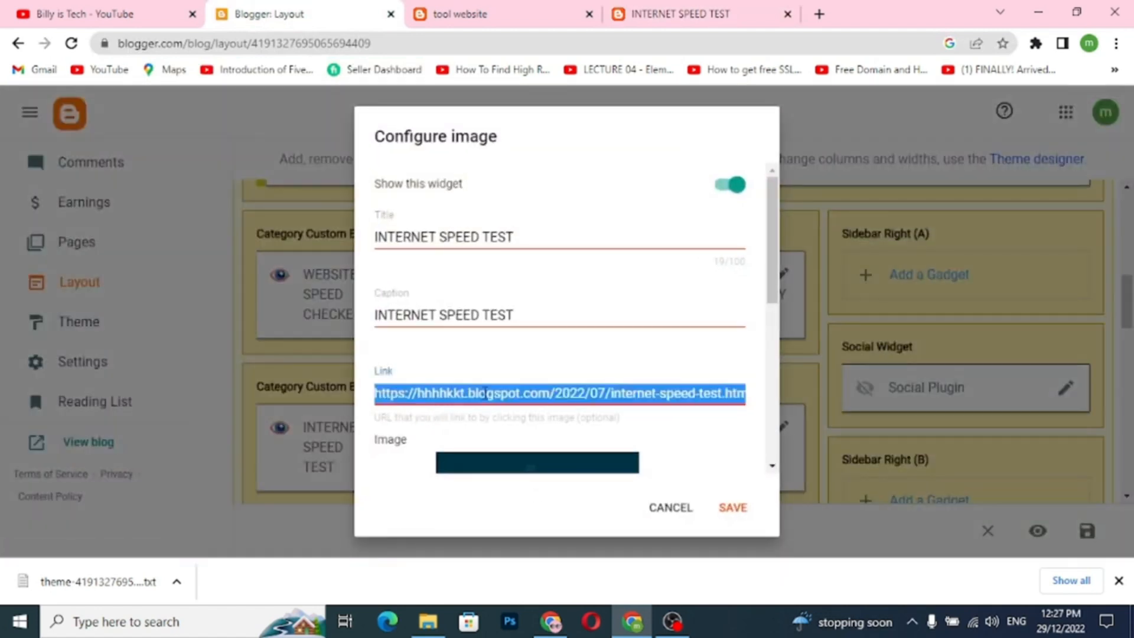
key("ctrl+v")
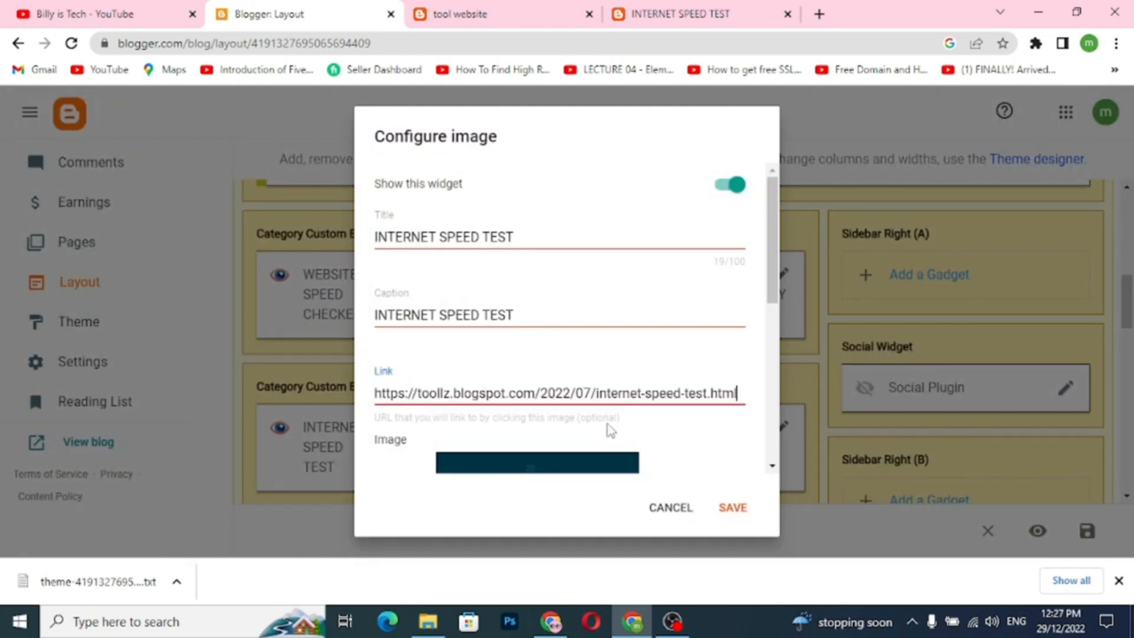
left_click(727, 508)
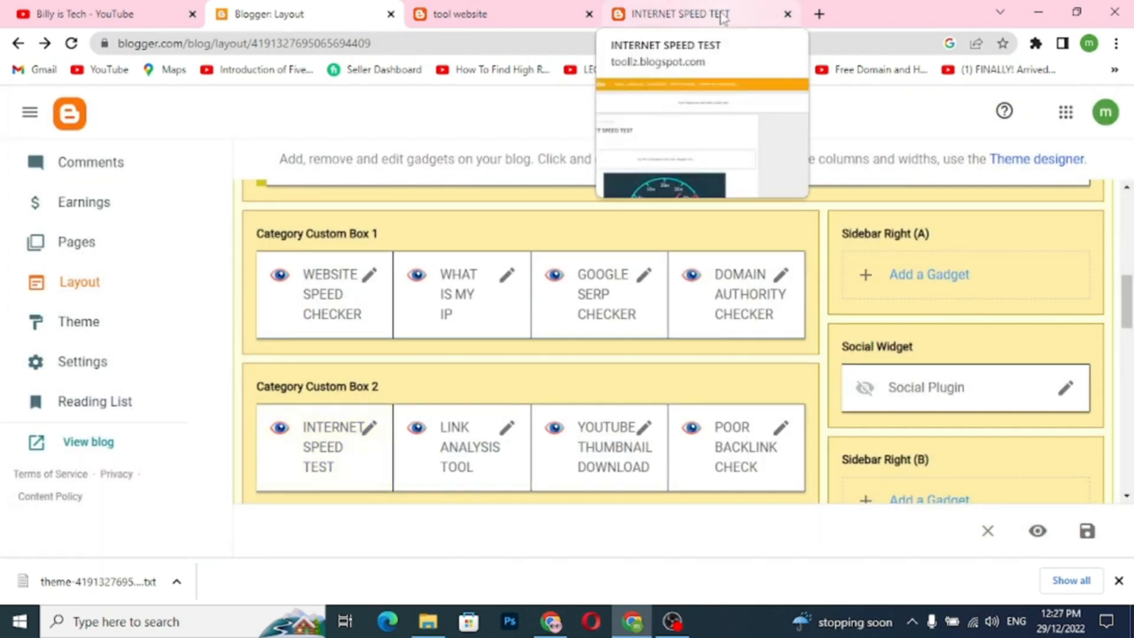
left_click(723, 19)
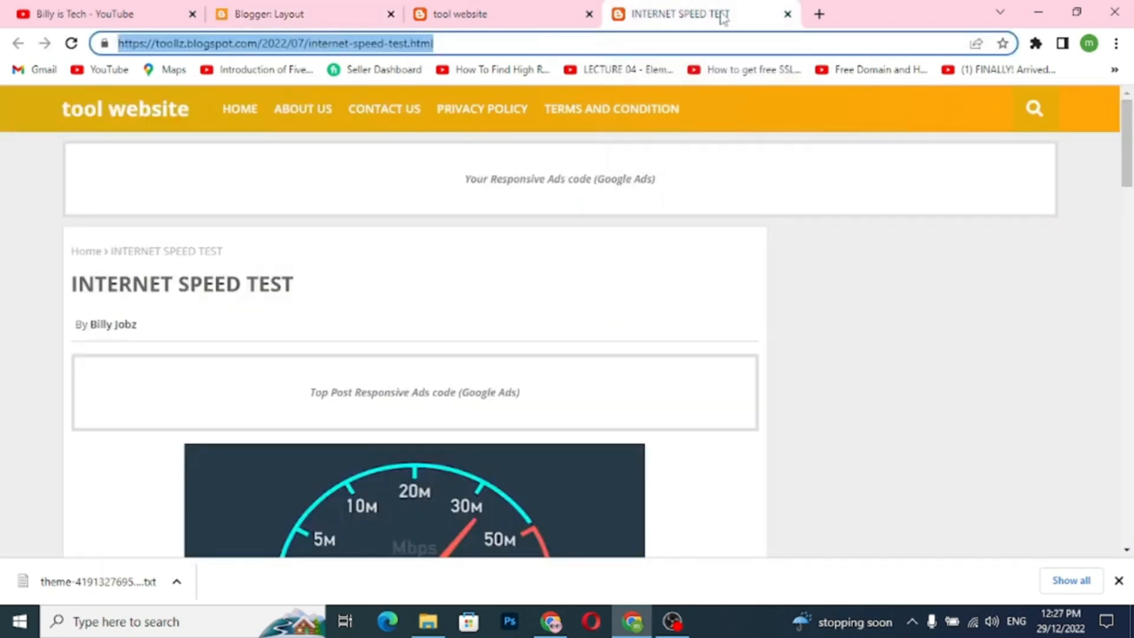
left_click(788, 14)
Find the LINK ANALYSIS TOOL post on page 2 of the live blog's recent posts and open it in a new tab
scroll(440, 397, "up", 10)
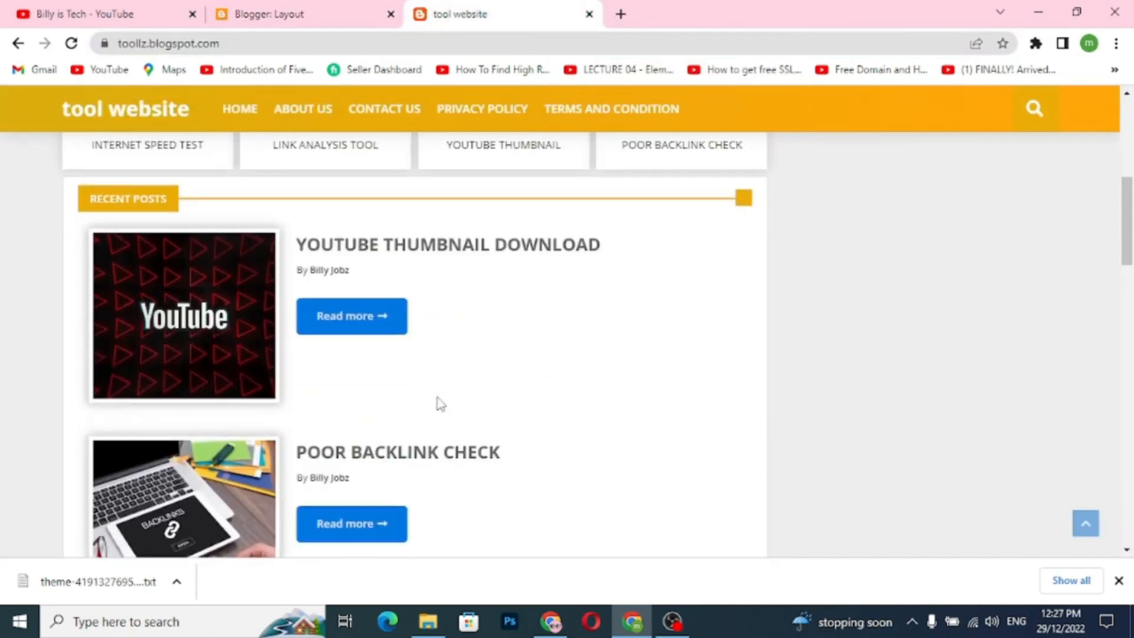
left_click(322, 21)
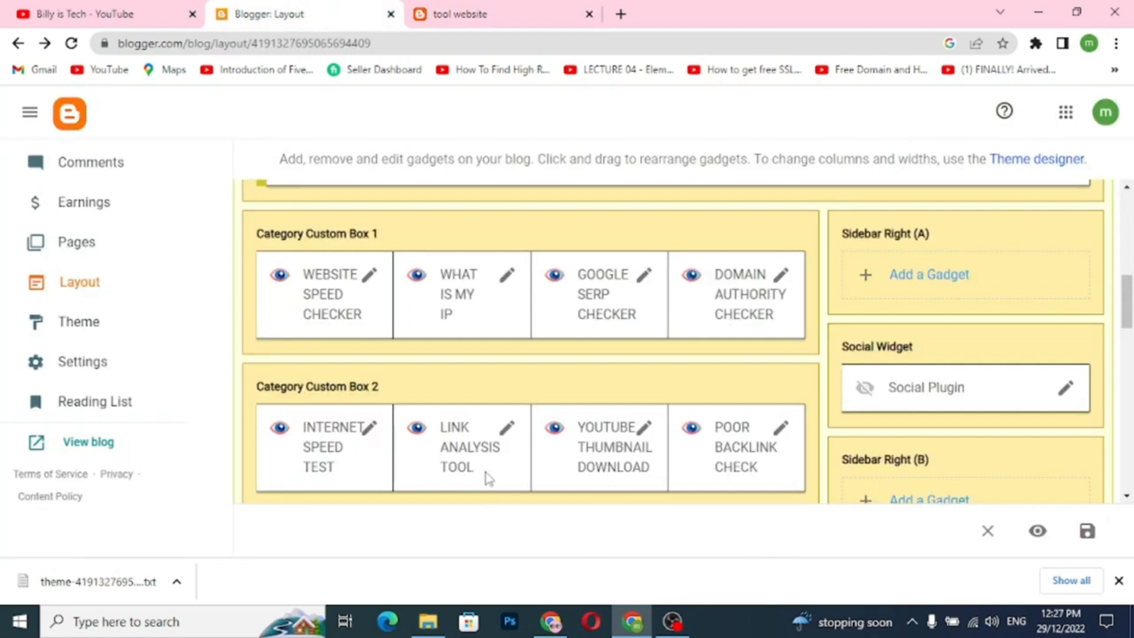
left_click(506, 18)
scroll(586, 405, "down", 20)
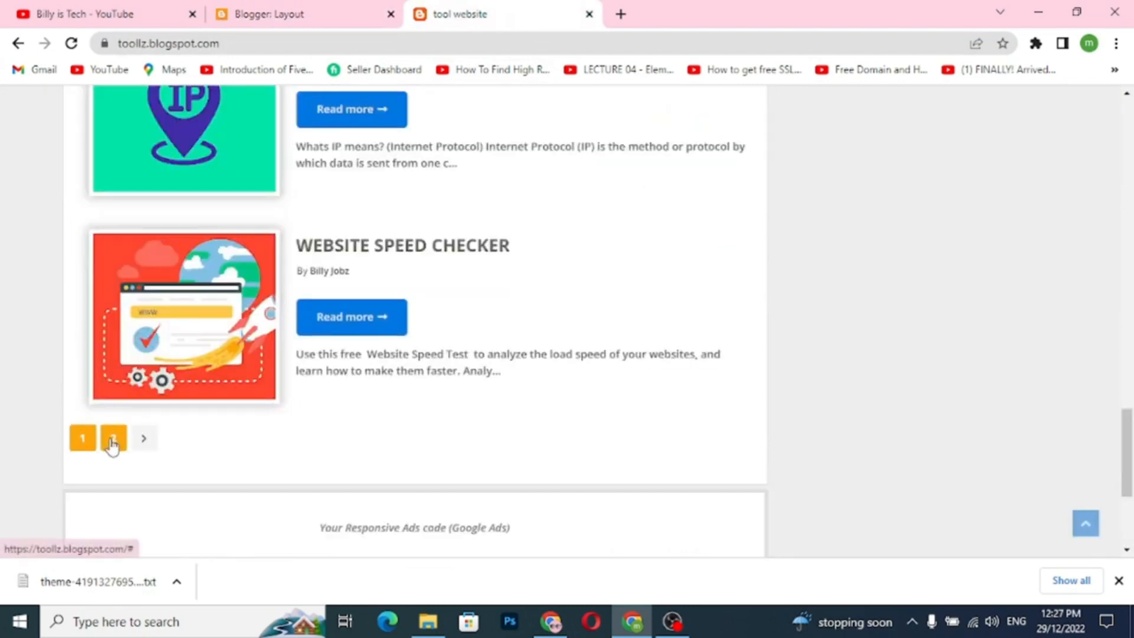
left_click(113, 440)
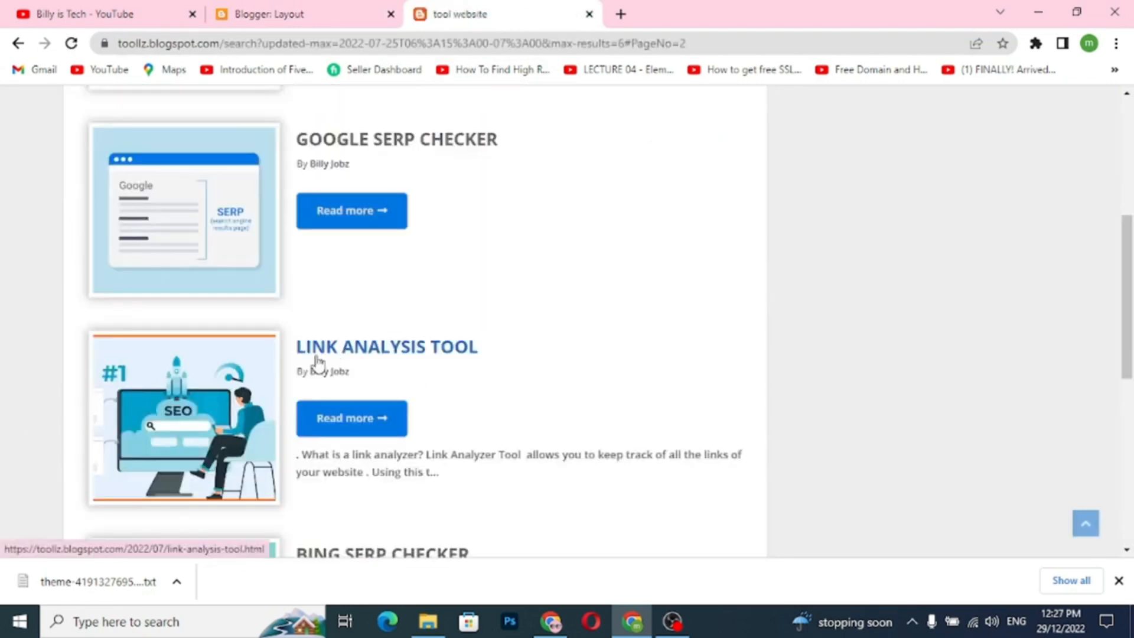
right_click(376, 428)
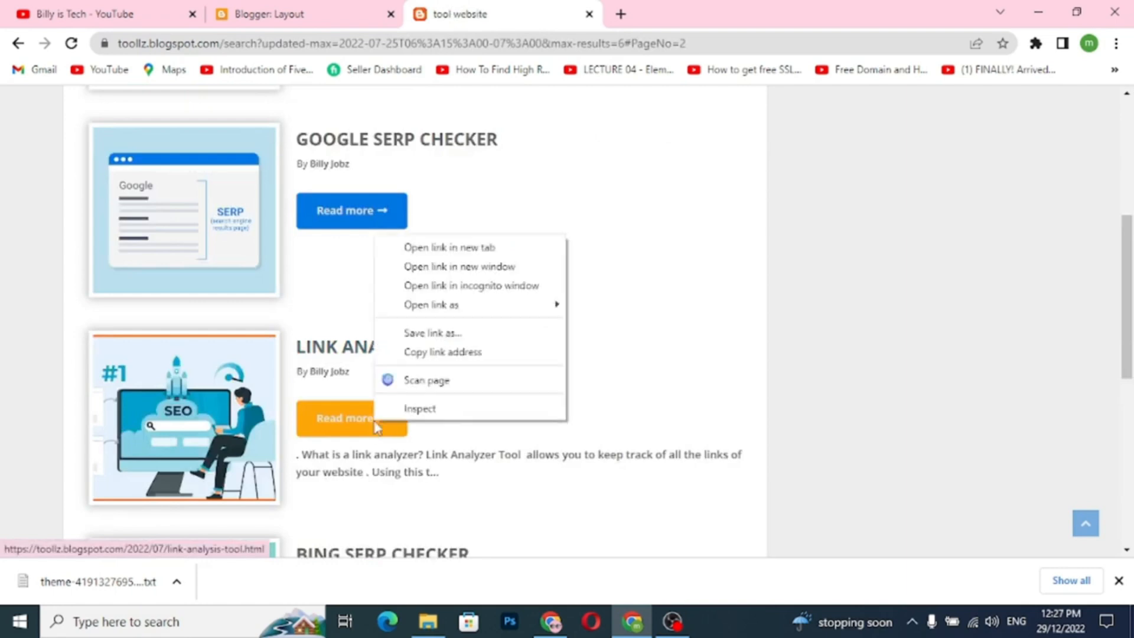
left_click(447, 246)
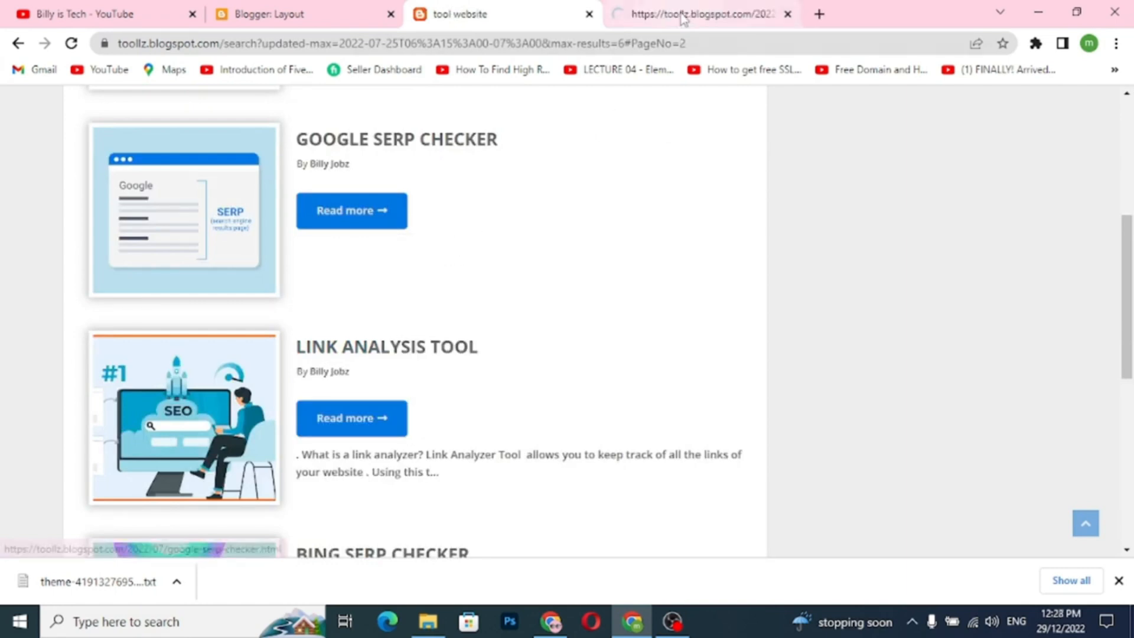
Copy the full web address of the LINK ANALYSIS TOOL post
left_click(649, 15)
left_click(413, 41)
left_click(413, 39)
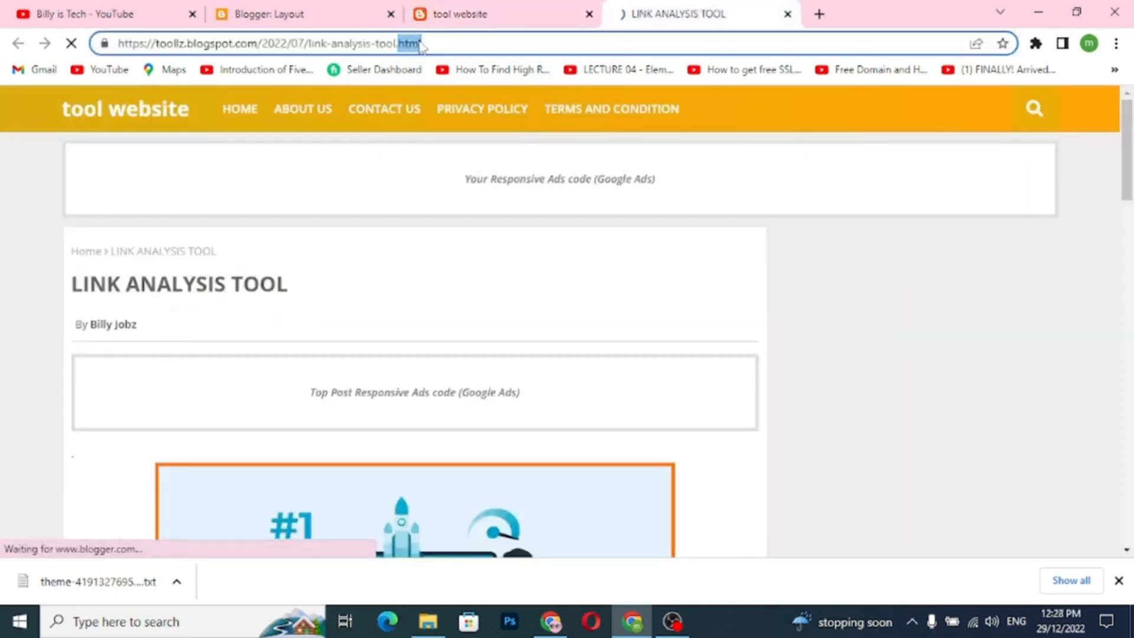
left_click_drag(423, 42, 120, 42)
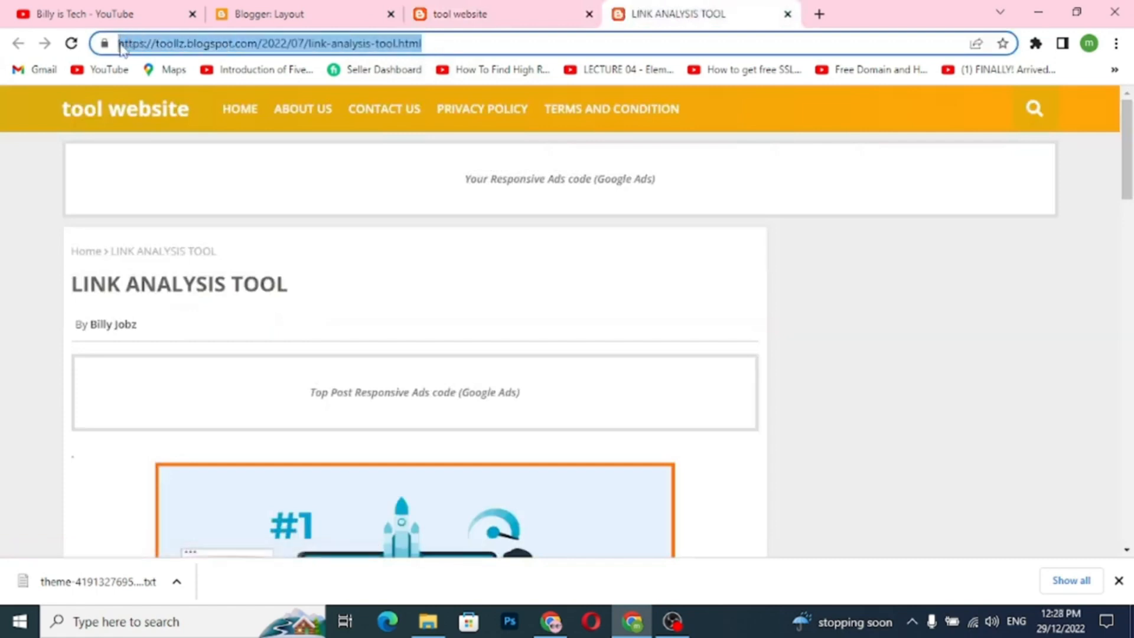
right_click(119, 42)
left_click(162, 135)
left_click(297, 18)
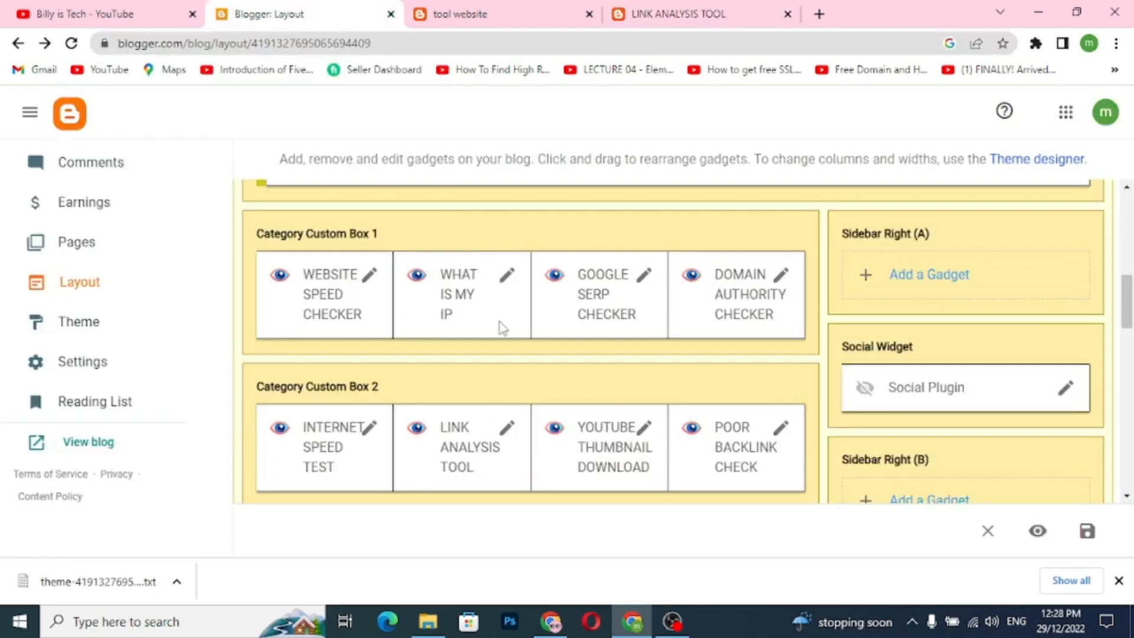
left_click(508, 432)
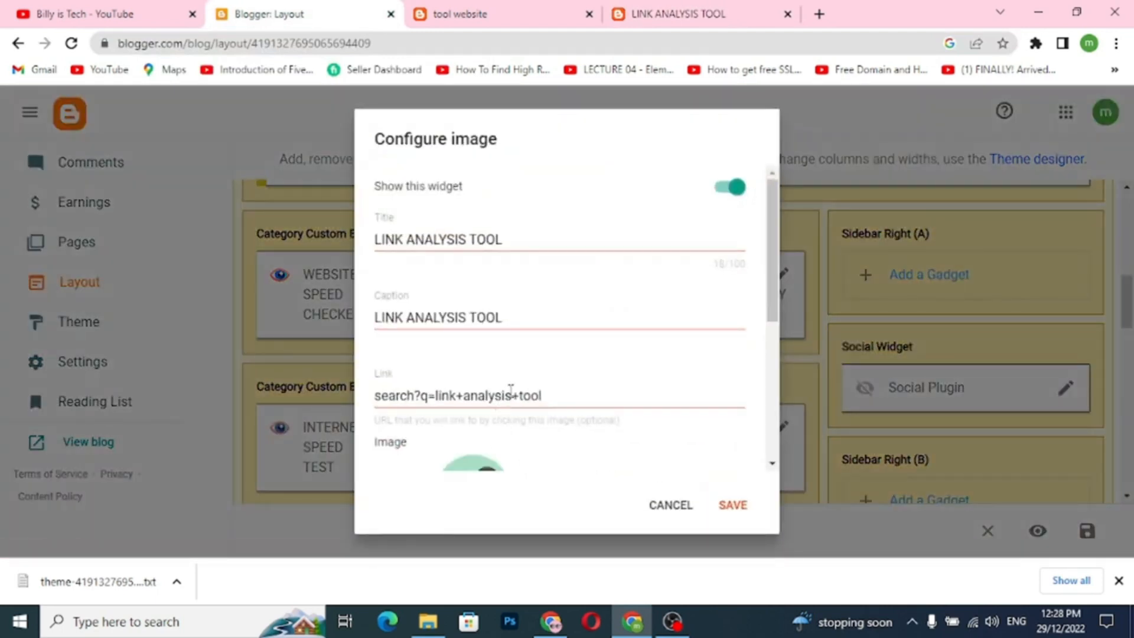
left_click(511, 391)
key("ctrl+a")
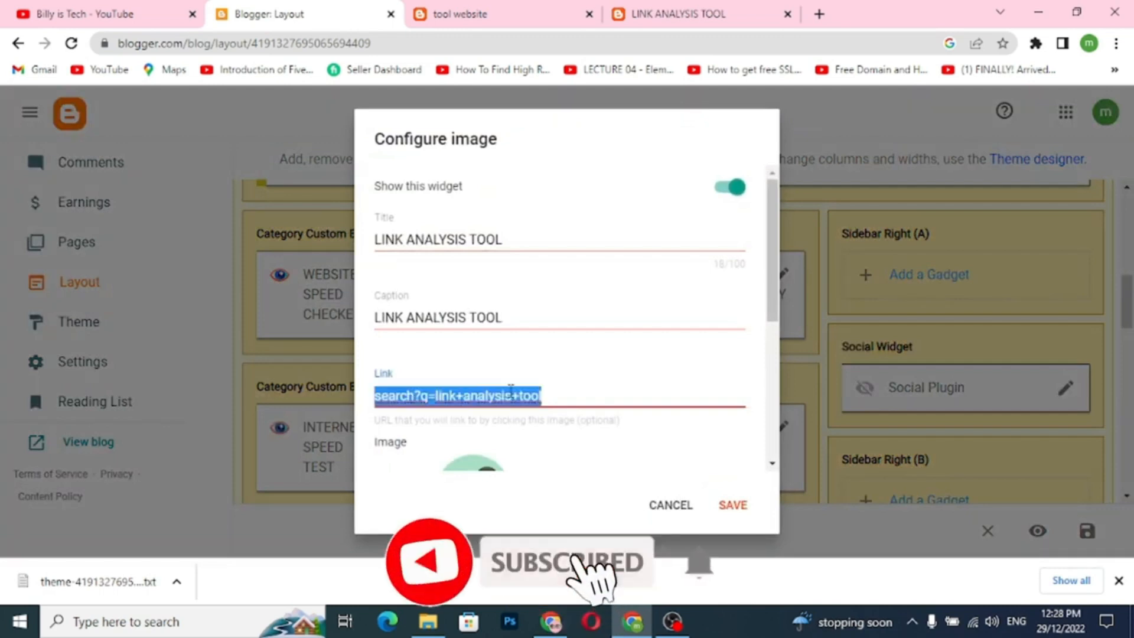
key("ctrl+v")
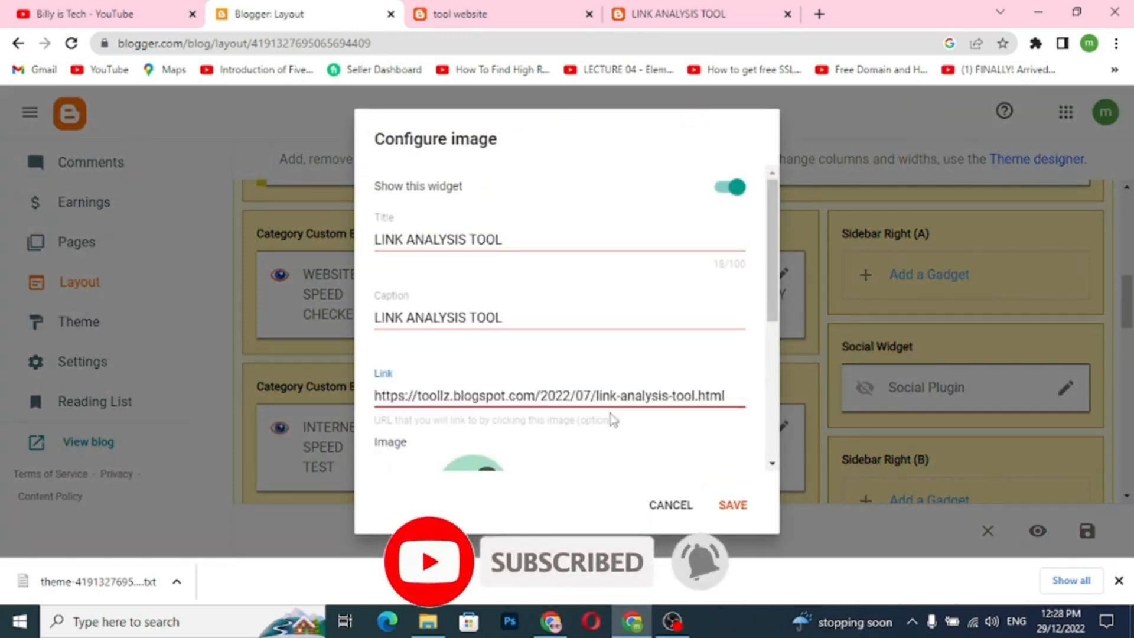
left_click(734, 509)
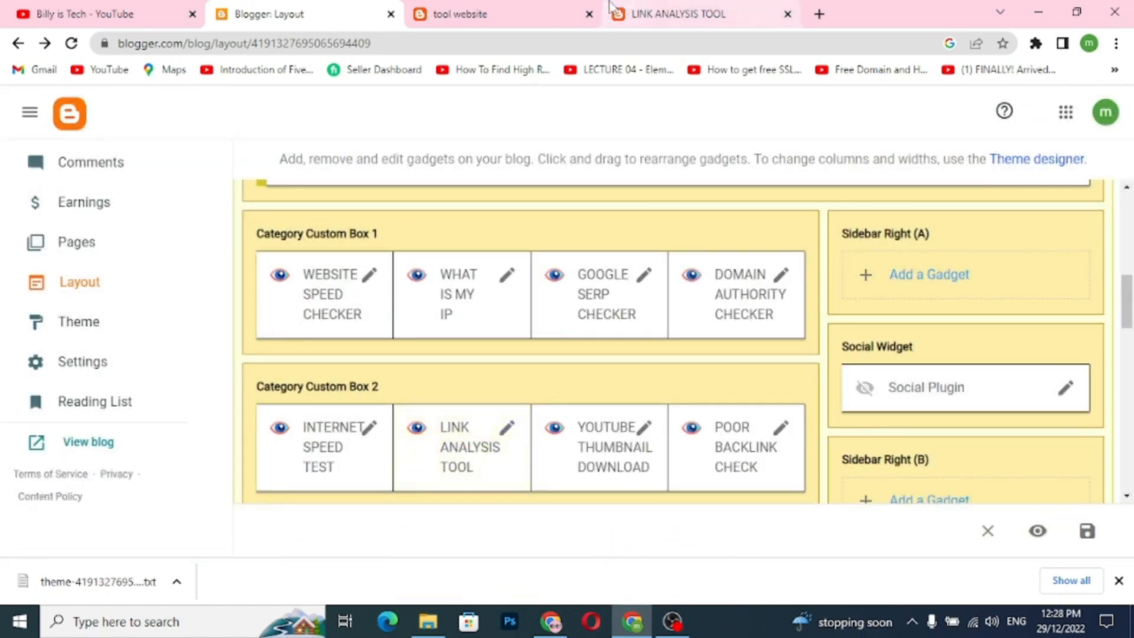
left_click(785, 15)
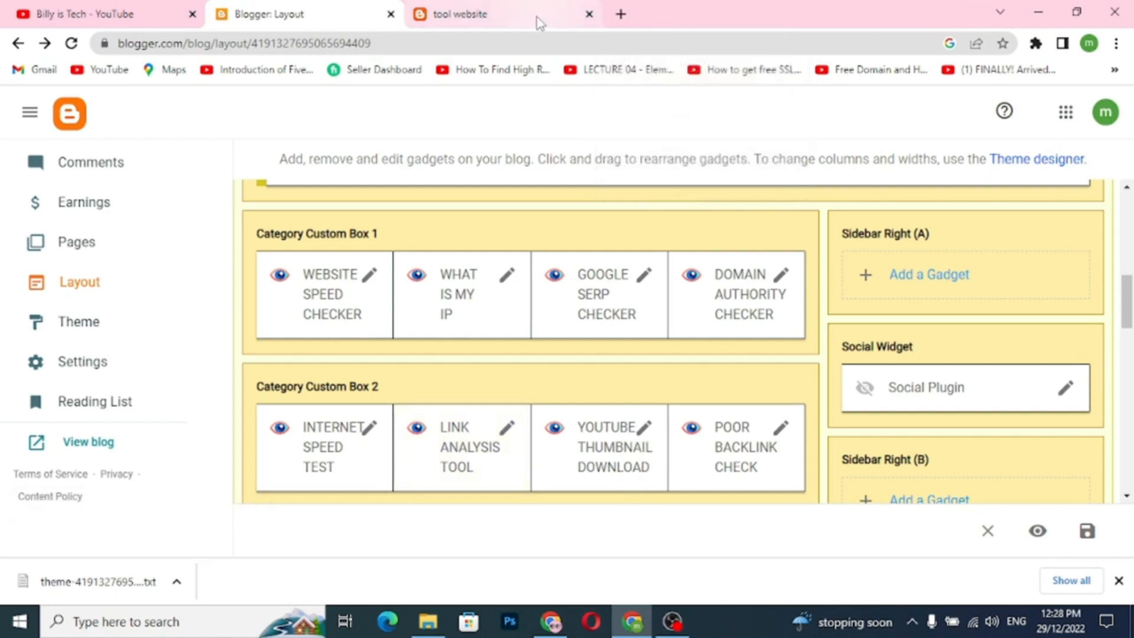
Return to page 1 of the live blog's recent posts and open the YOUTUBE THUMBNAIL DOWNLOAD post in a new tab
left_click(447, 16)
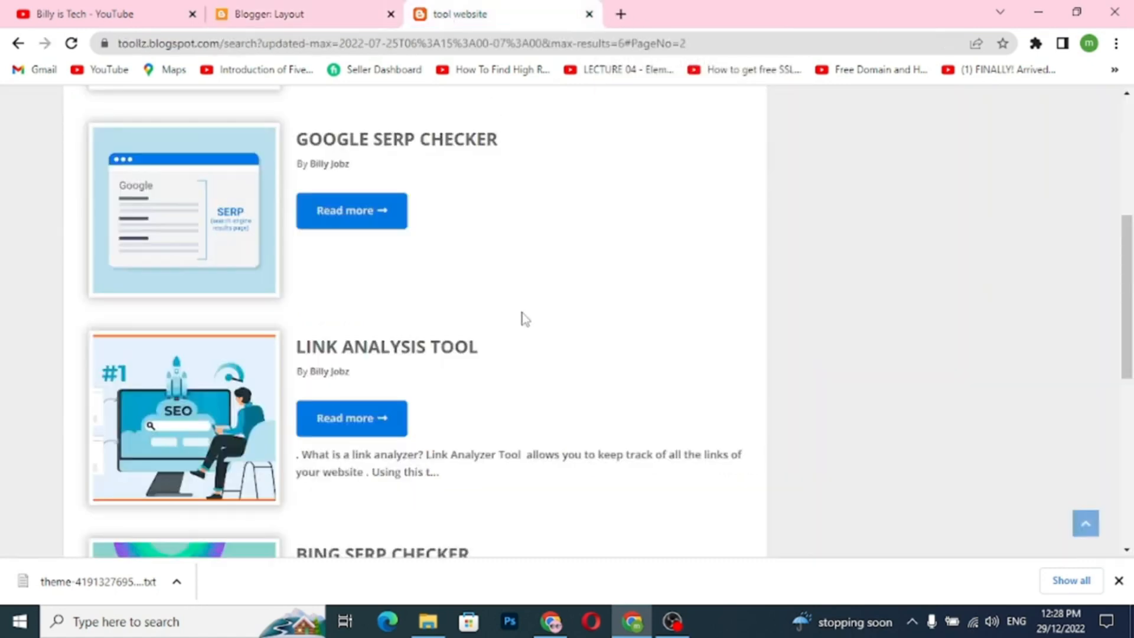
scroll(514, 345, "down", 7)
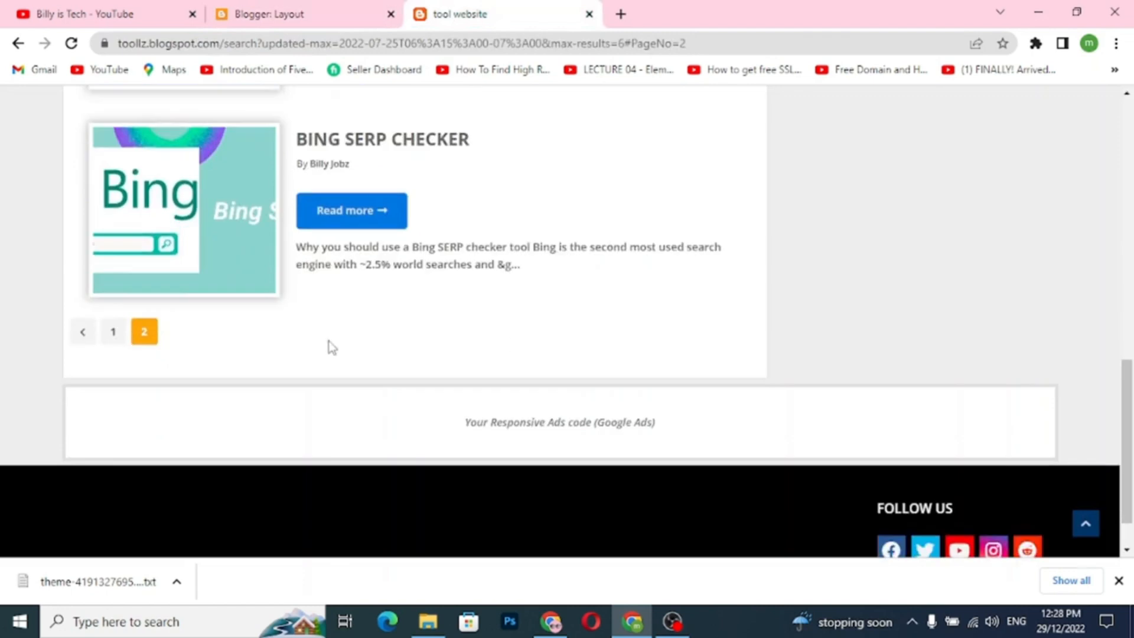
left_click(113, 331)
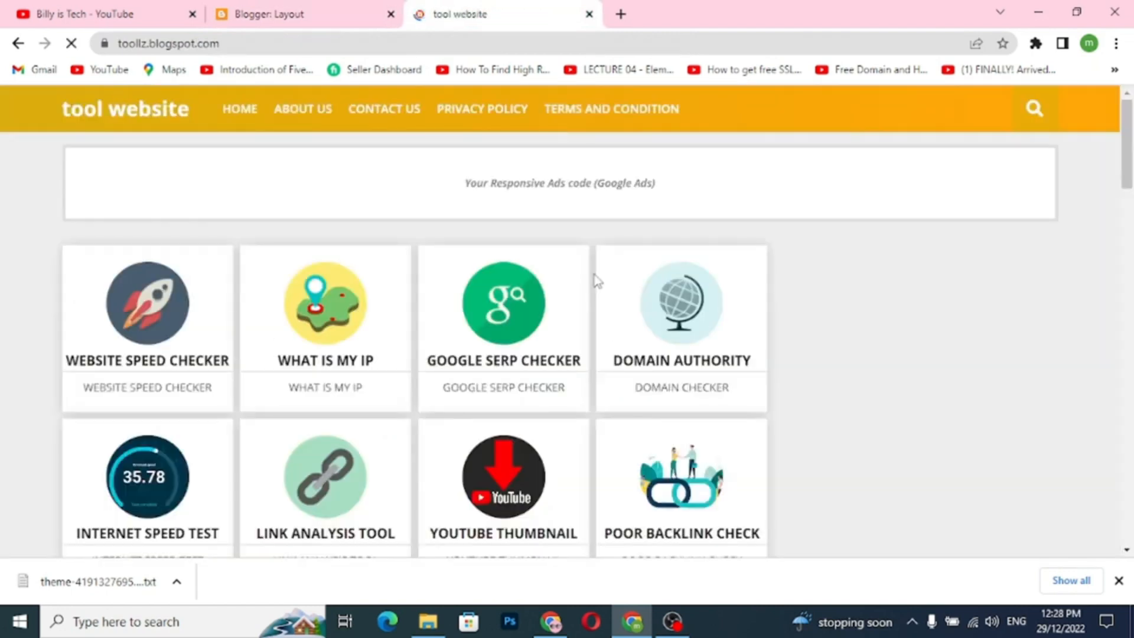
scroll(597, 281, "down", 10)
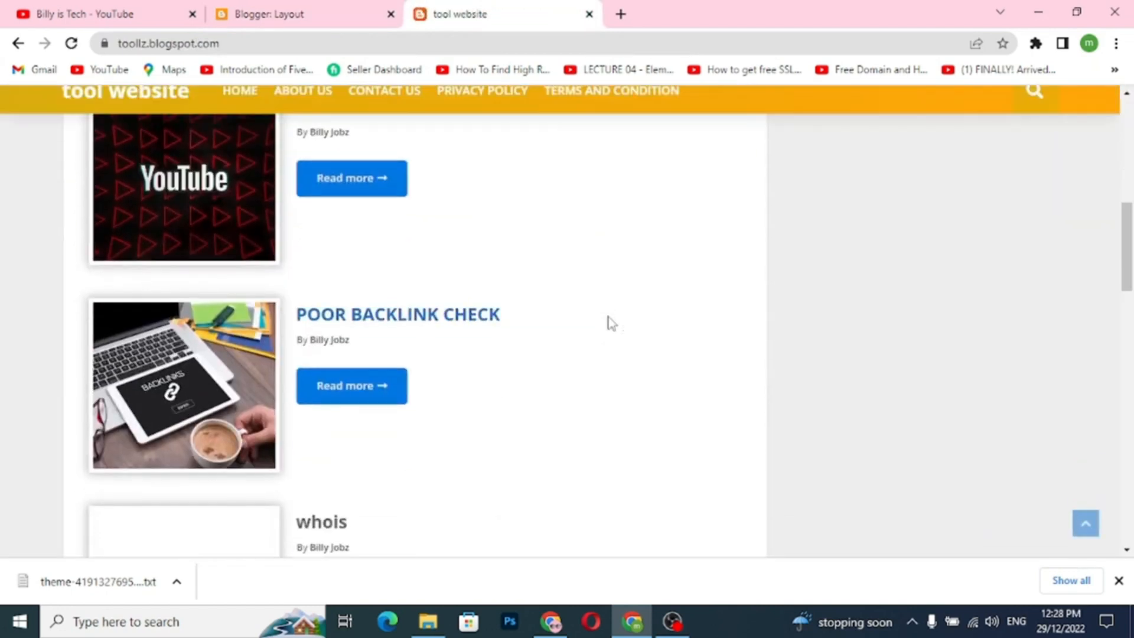
scroll(612, 323, "up", 1)
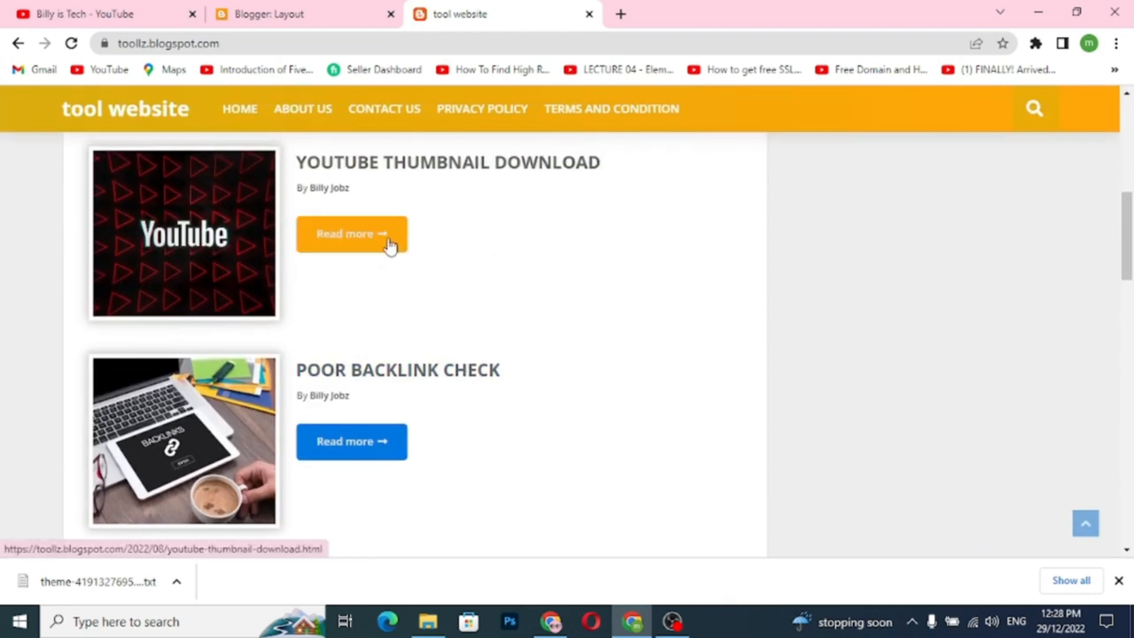
right_click(389, 242)
left_click(420, 250)
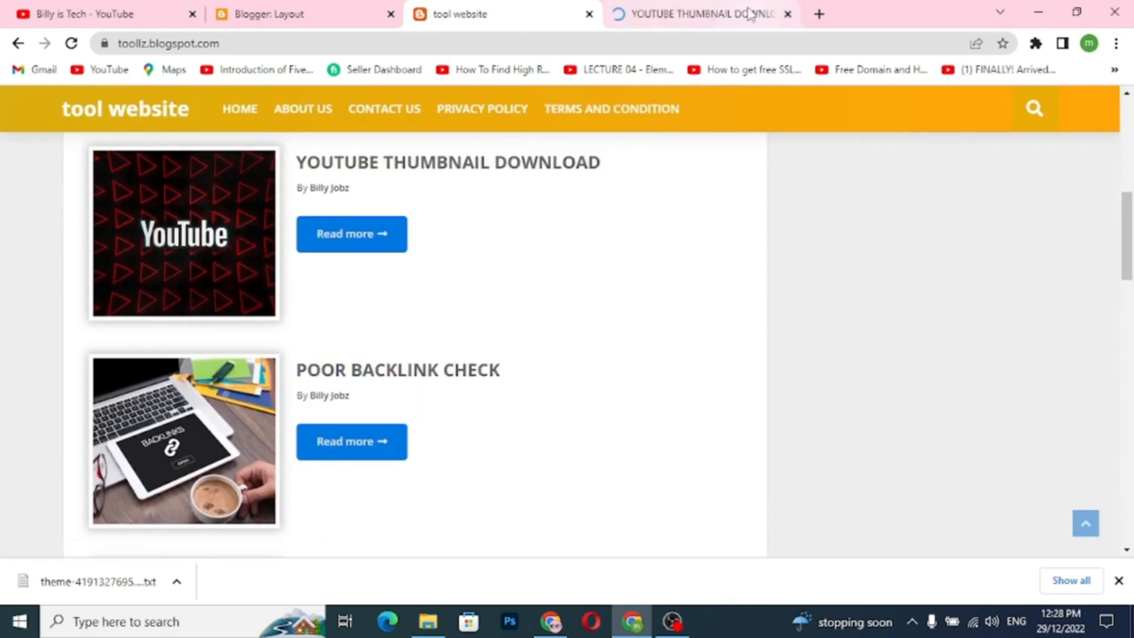
Copy the full web address of the YOUTUBE THUMBNAIL DOWNLOAD post
left_click(758, 11)
left_click_drag(467, 45, 112, 44)
right_click(135, 50)
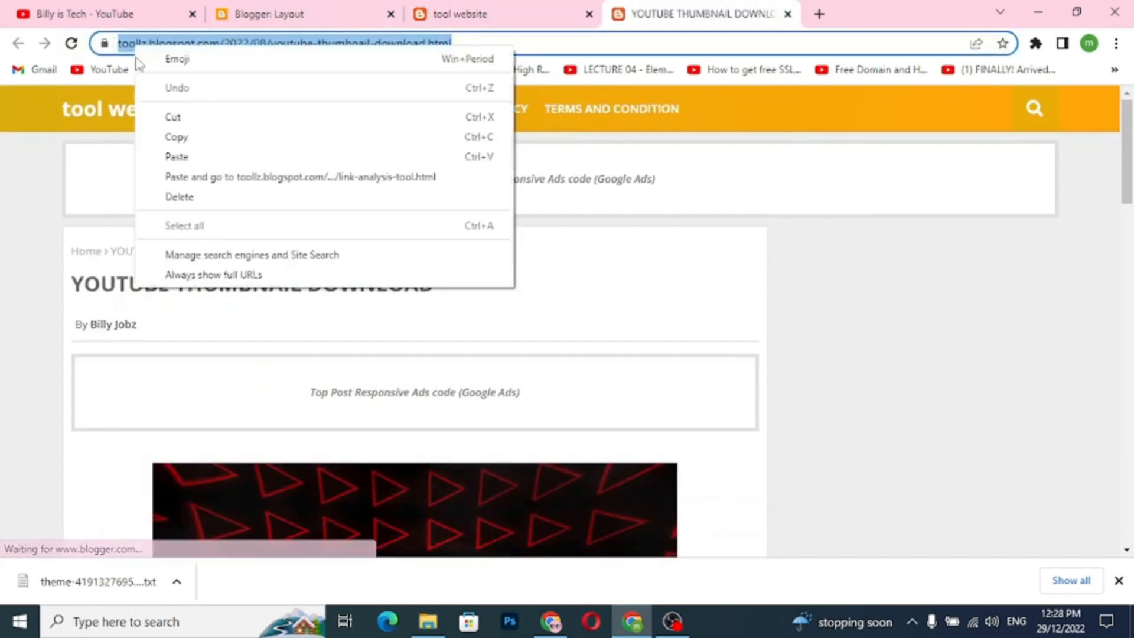
left_click(167, 136)
left_click(273, 18)
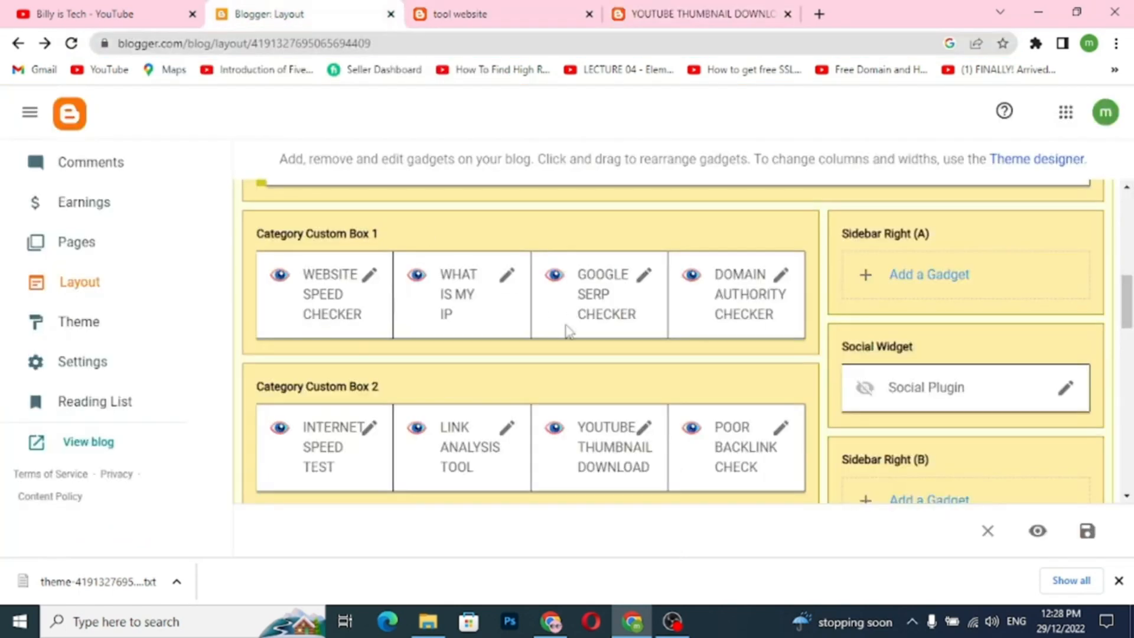
left_click(646, 430)
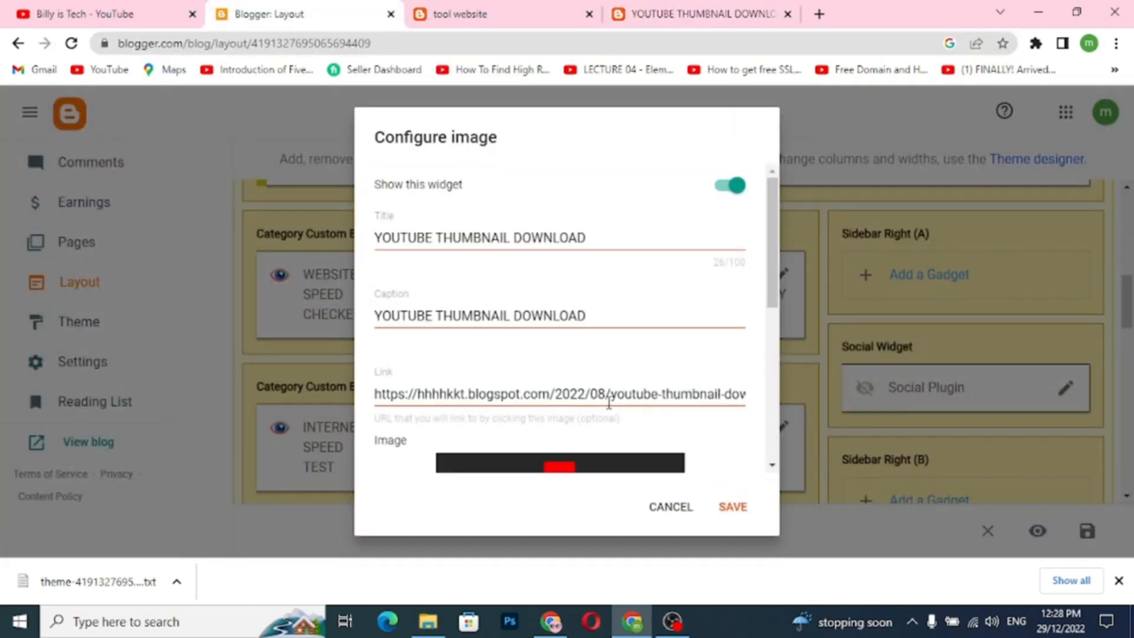
left_click(606, 394)
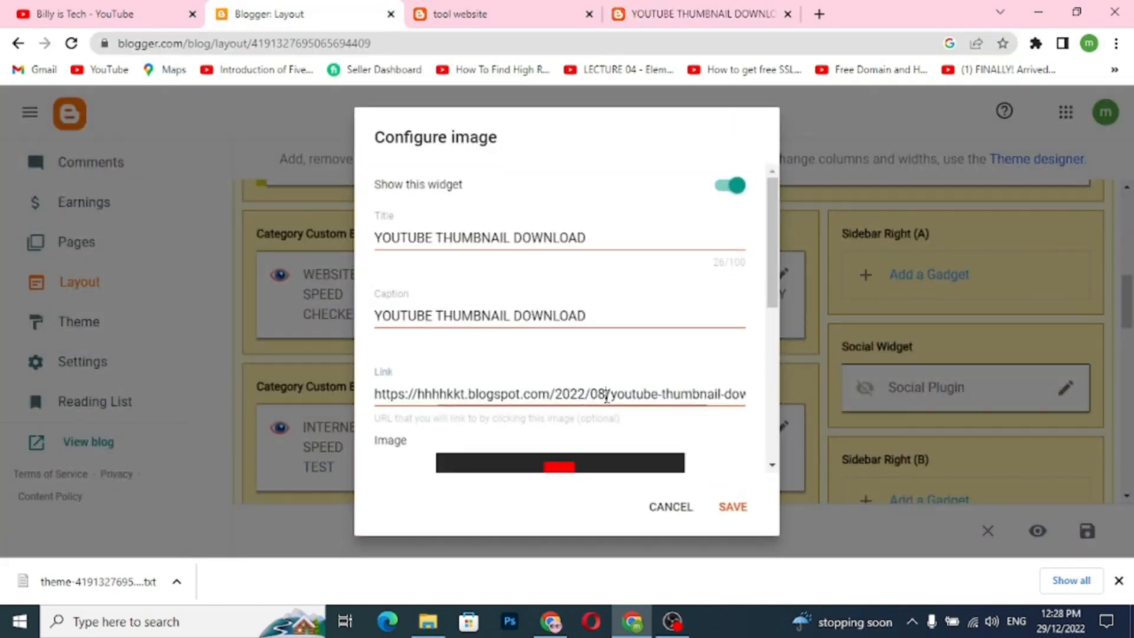
key("ctrl+a")
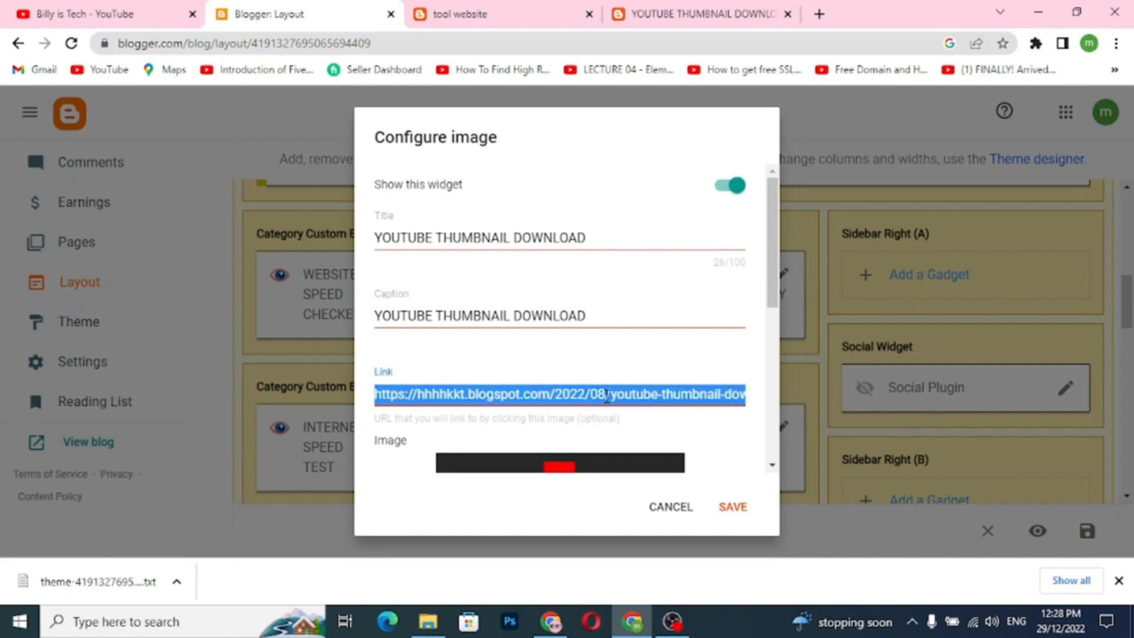
key("ctrl+v")
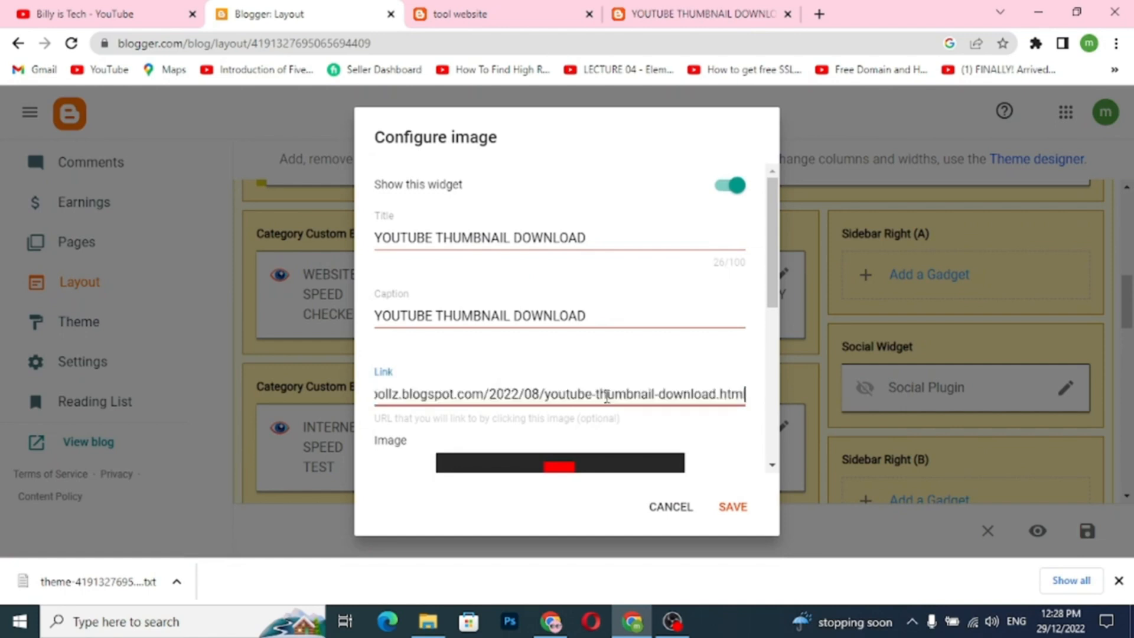
left_click(742, 517)
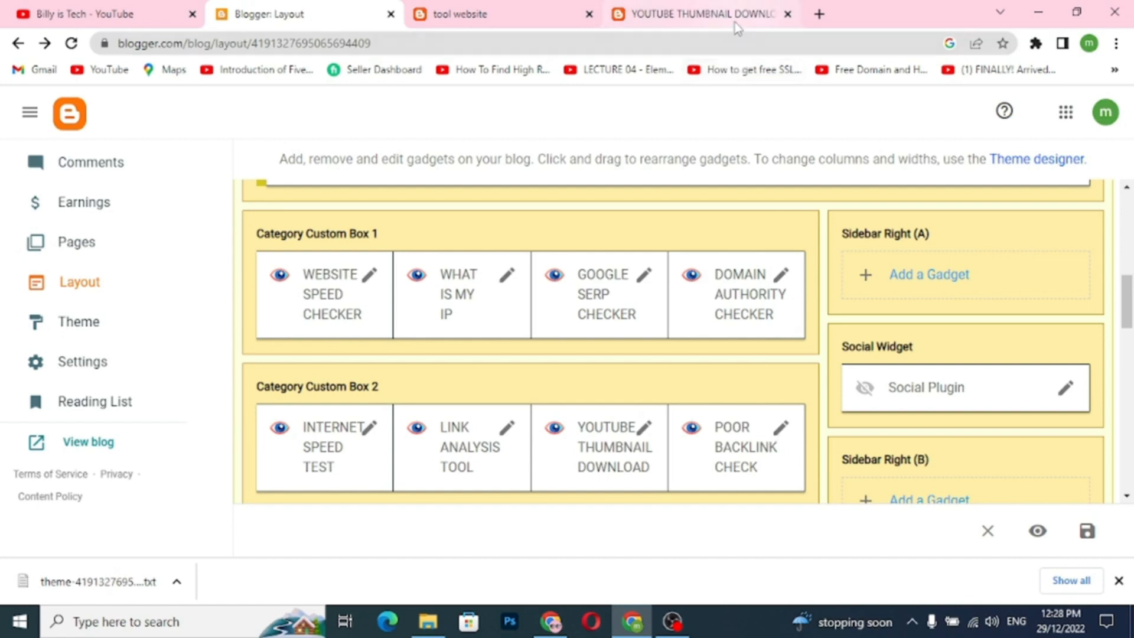
left_click(787, 14)
Return to the live blog's recent posts and open the POOR BACKLINK CHECK post in a new tab
left_click(447, 17)
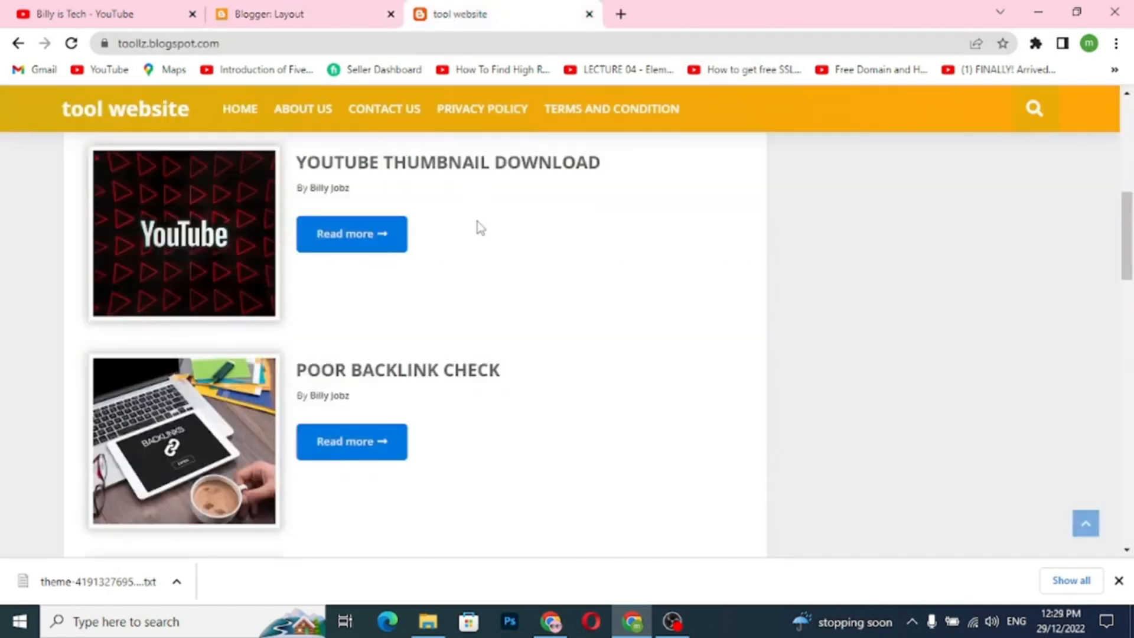
right_click(372, 444)
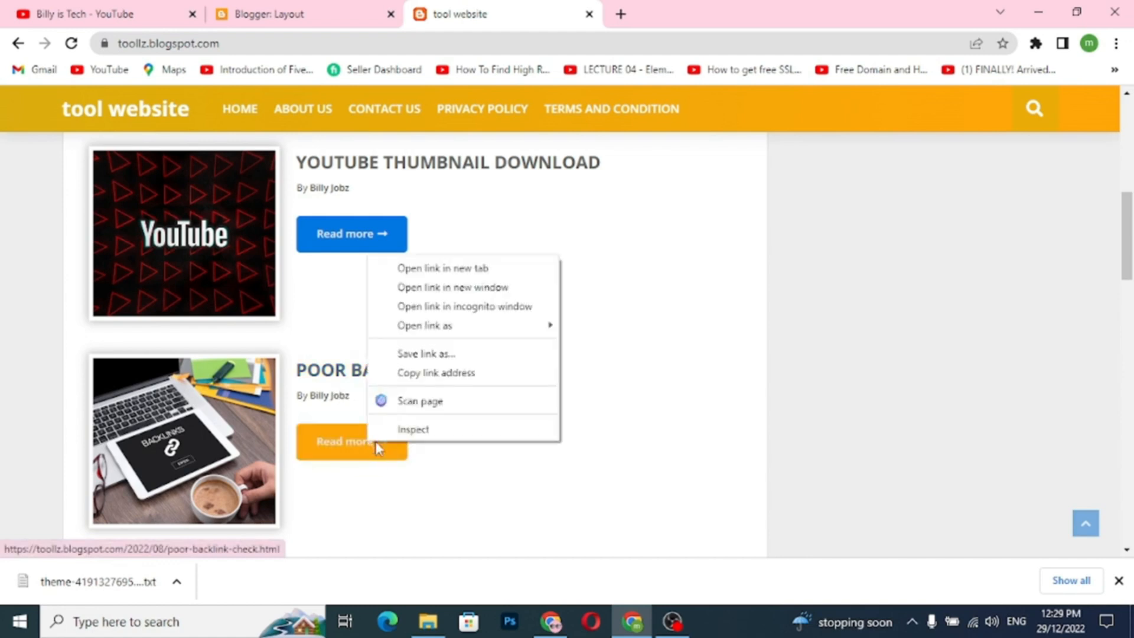
left_click(434, 269)
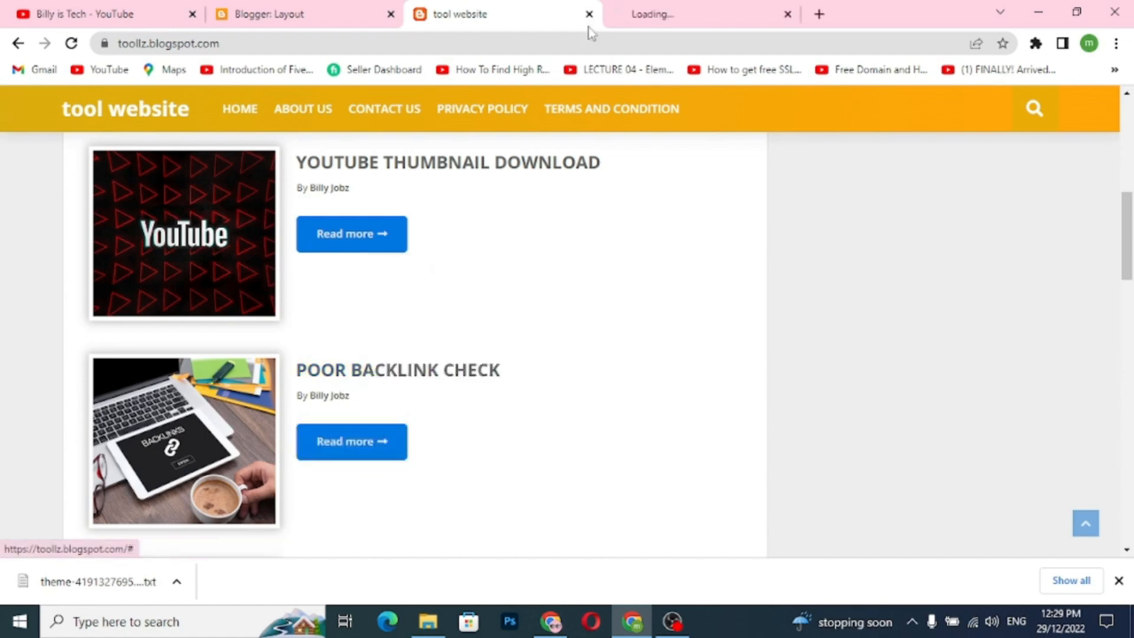
Copy the full web address of the POOR BACKLINK CHECK post
left_click(637, 17)
double_click(450, 43)
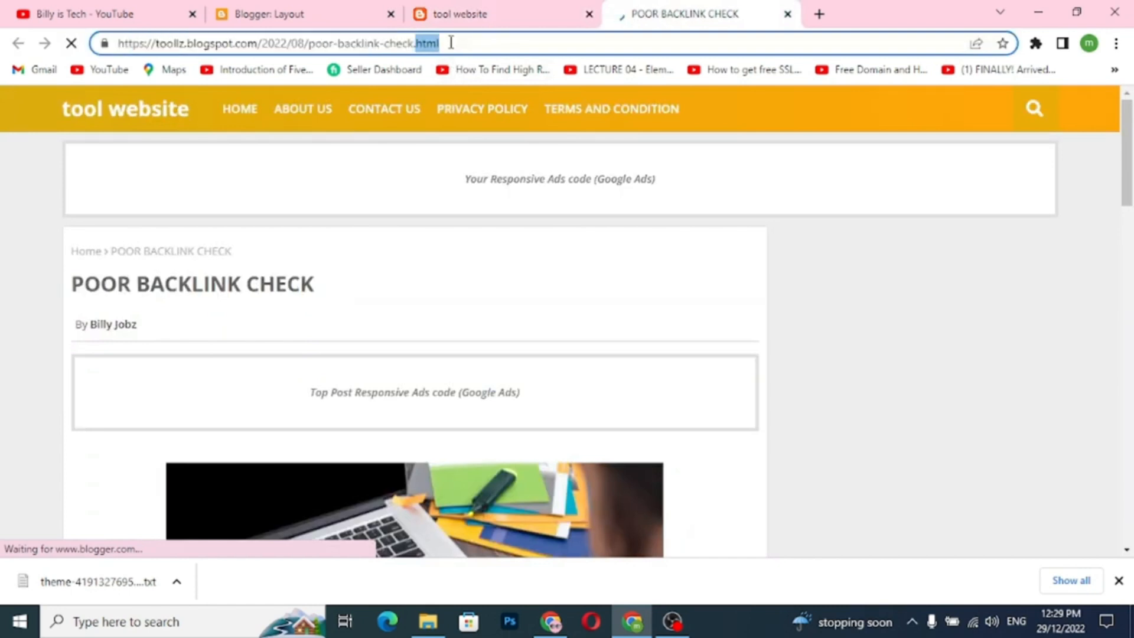
mouse_move(450, 43)
left_mouse_down()
mouse_move(134, 42)
mouse_move(446, 45)
left_mouse_up()
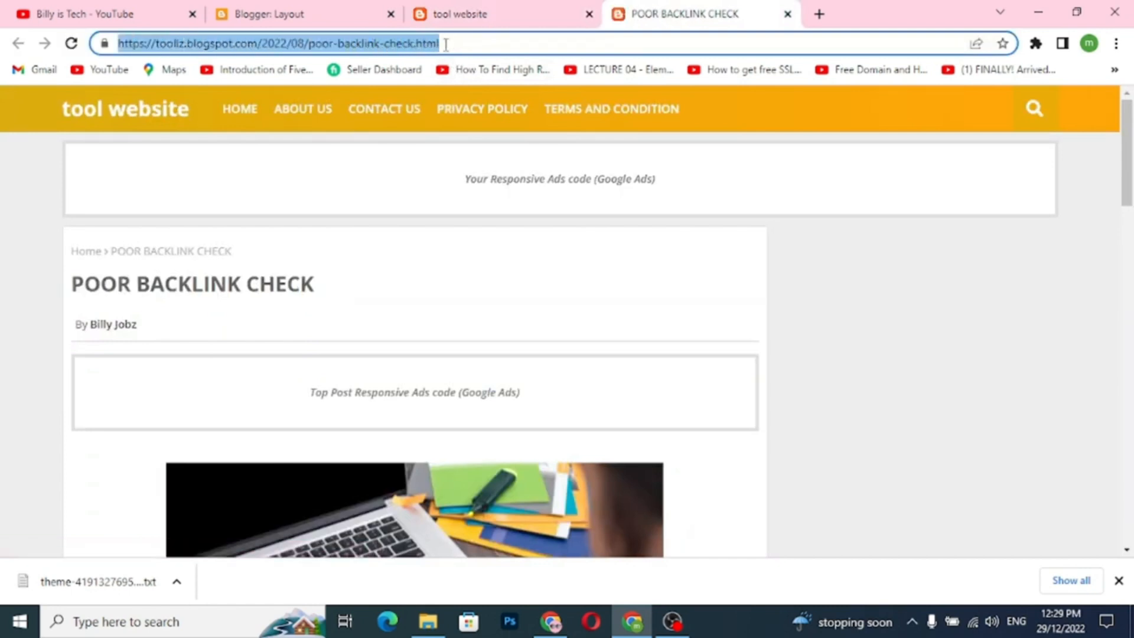
right_click(123, 47)
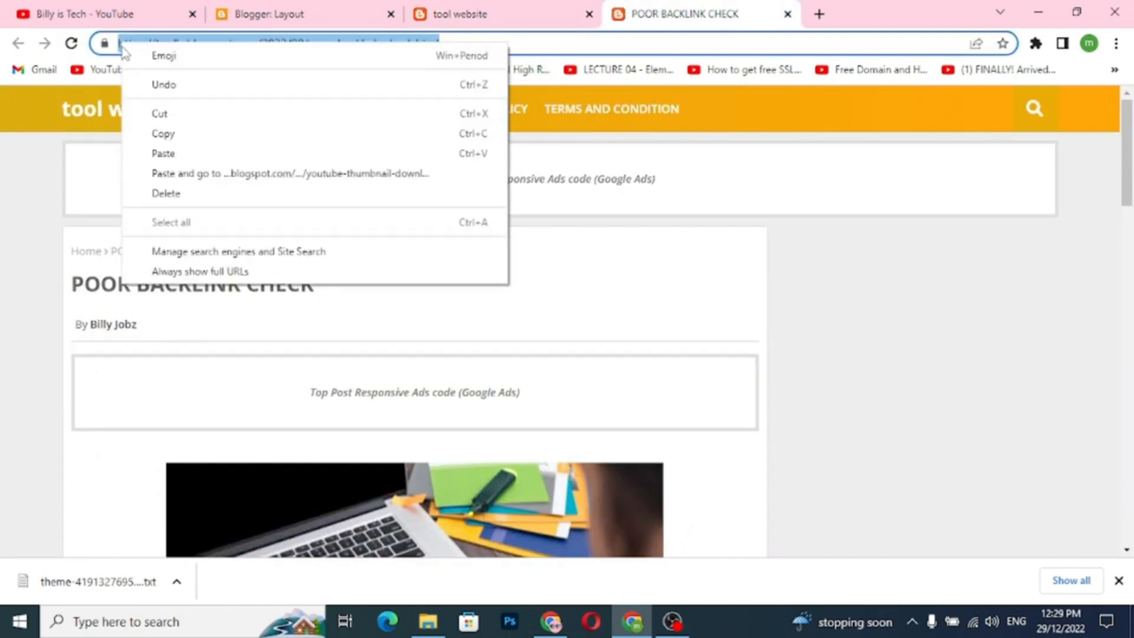
left_click(164, 134)
left_click(300, 14)
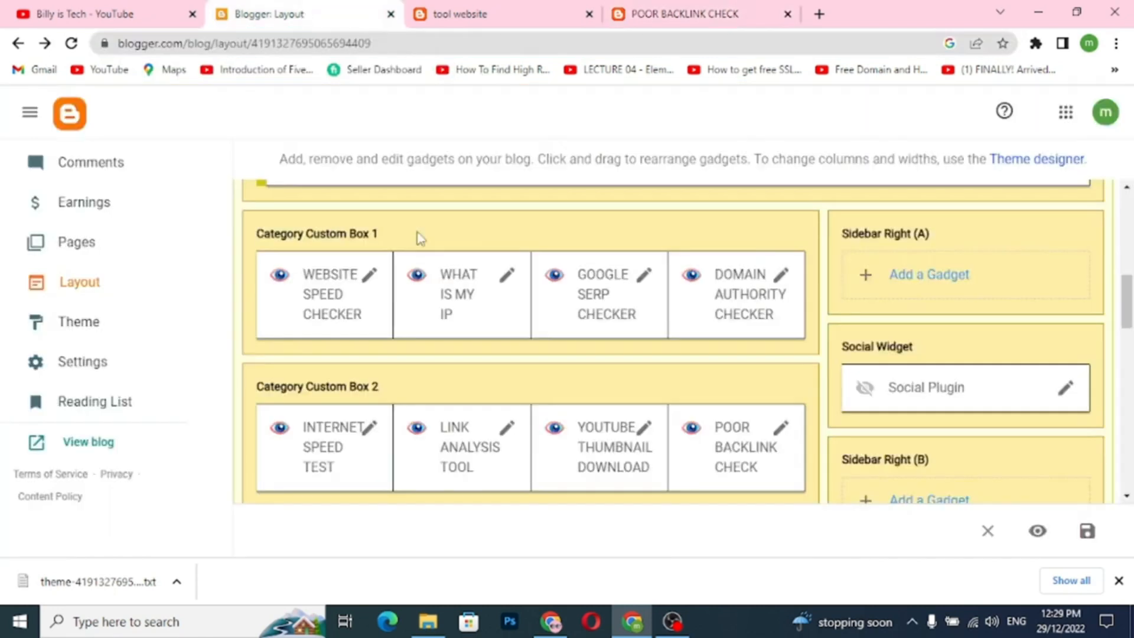
left_click(781, 431)
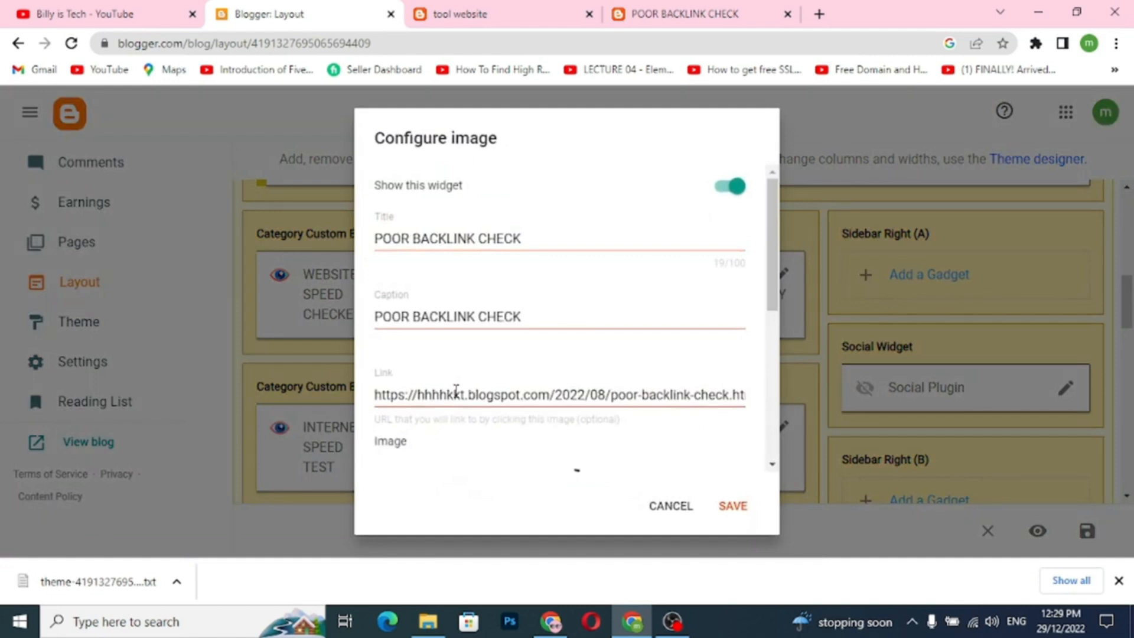
left_click(456, 391)
key("ctrl+a")
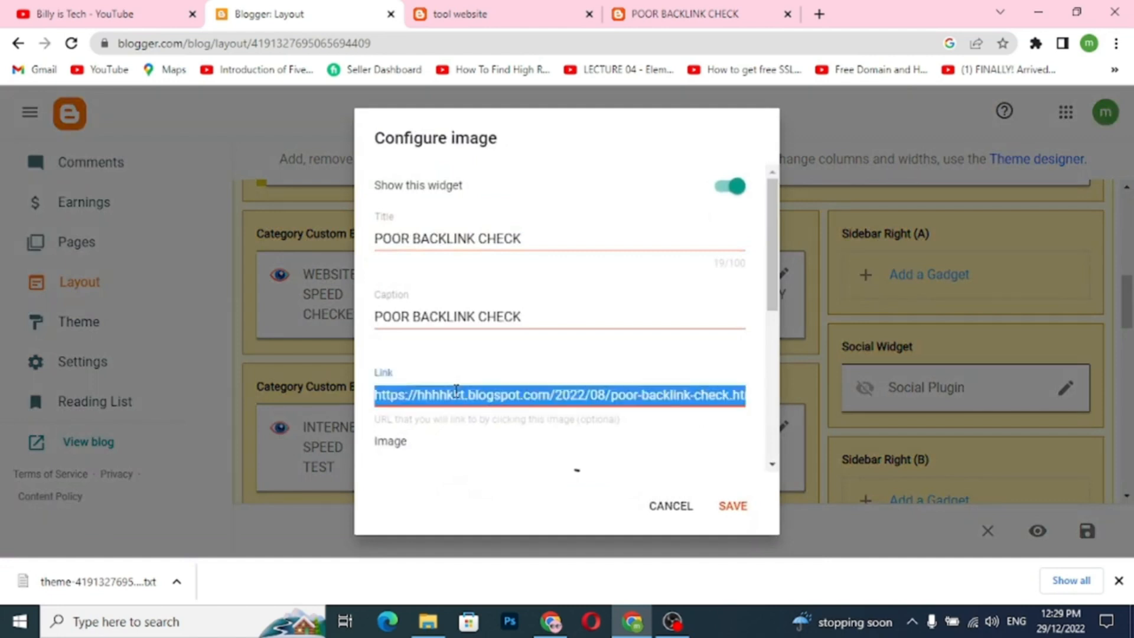
key("ctrl+v")
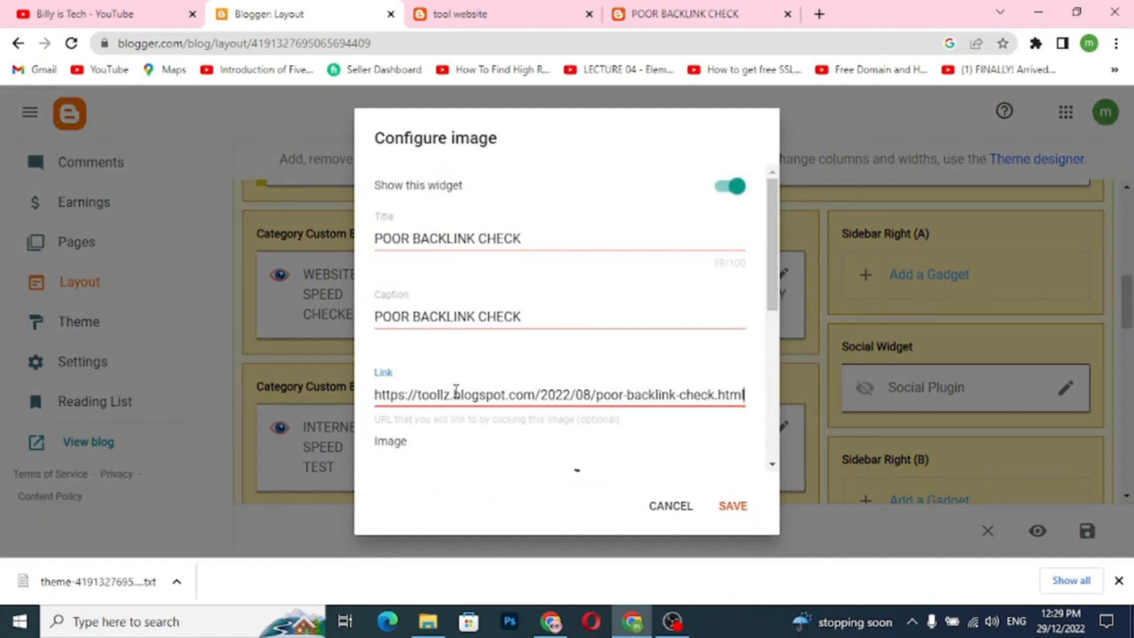
left_click(731, 508)
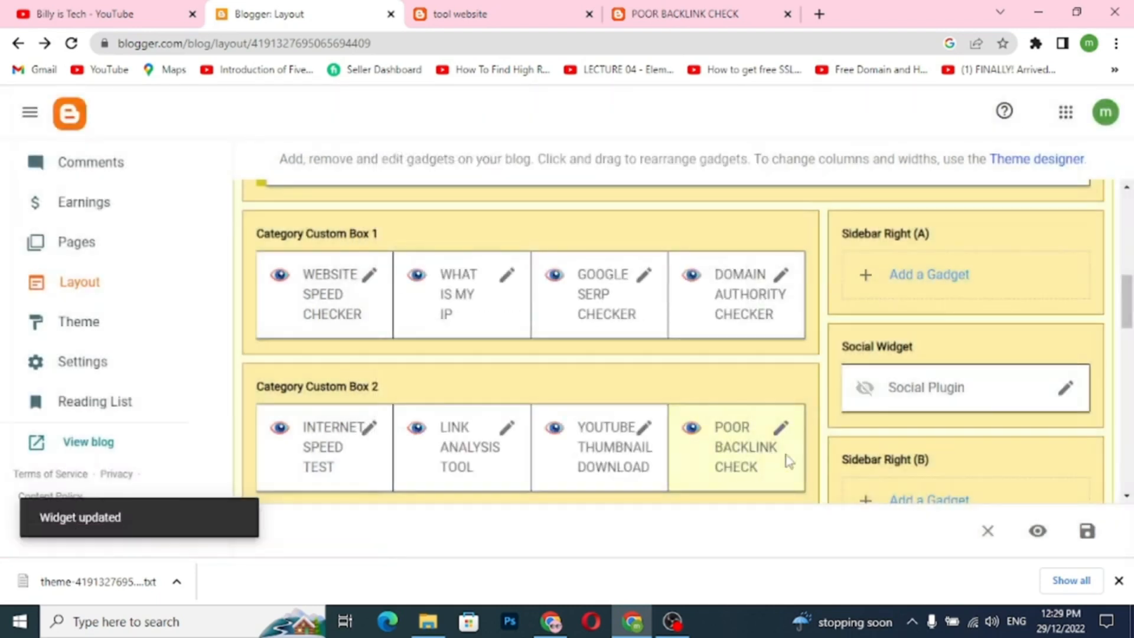
scroll(788, 461, "down", 10)
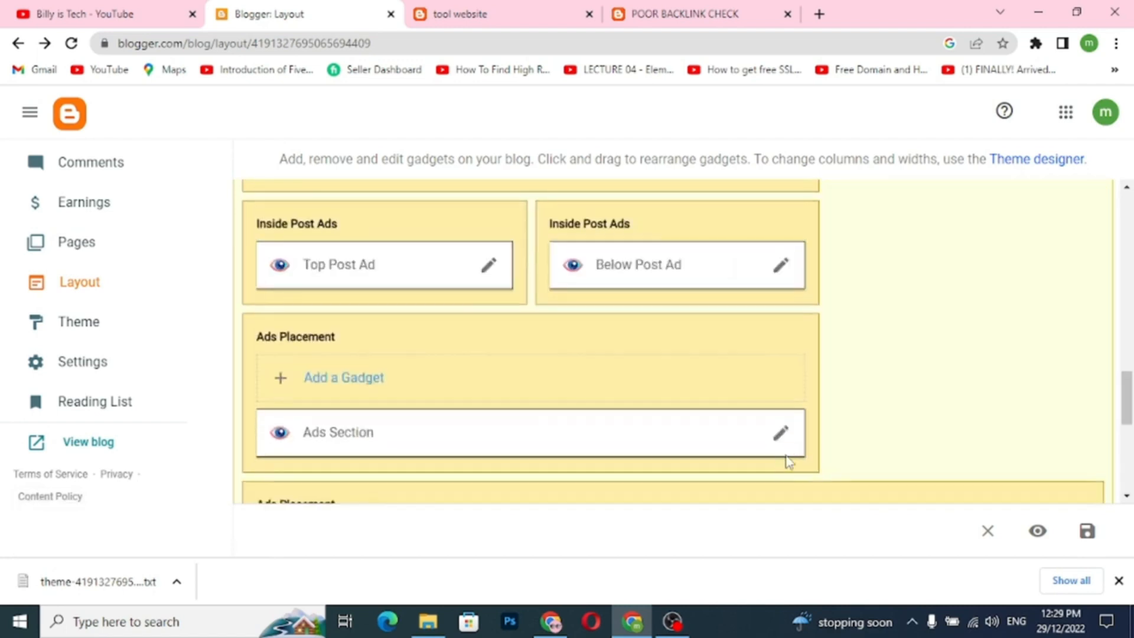
scroll(788, 461, "down", 1)
scroll(789, 460, "up", 5)
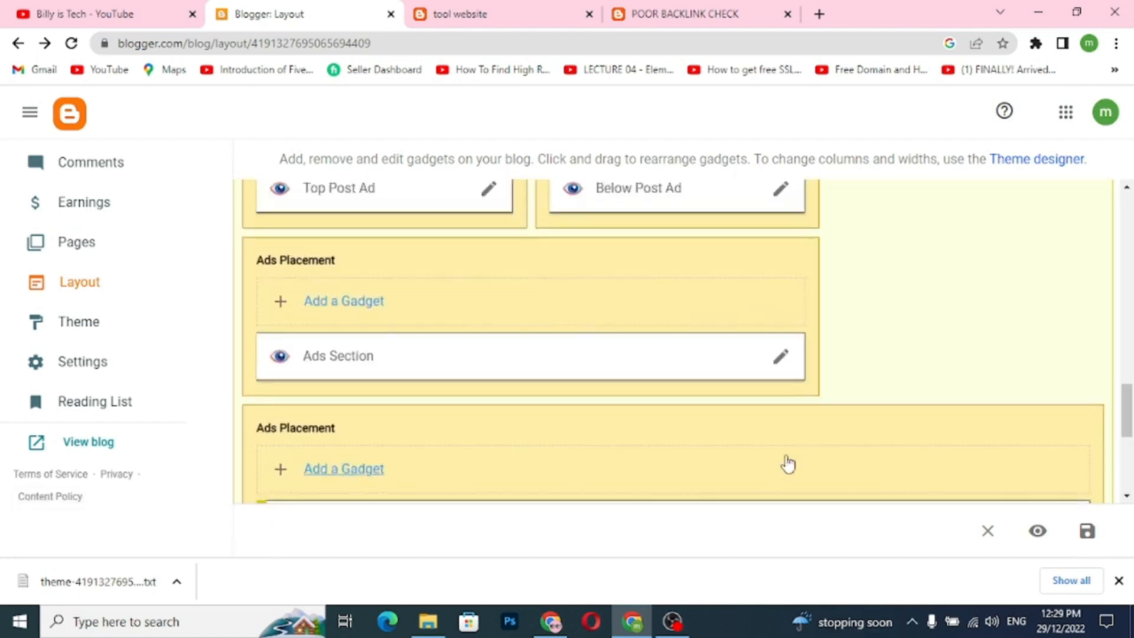
scroll(788, 464, "up", 3)
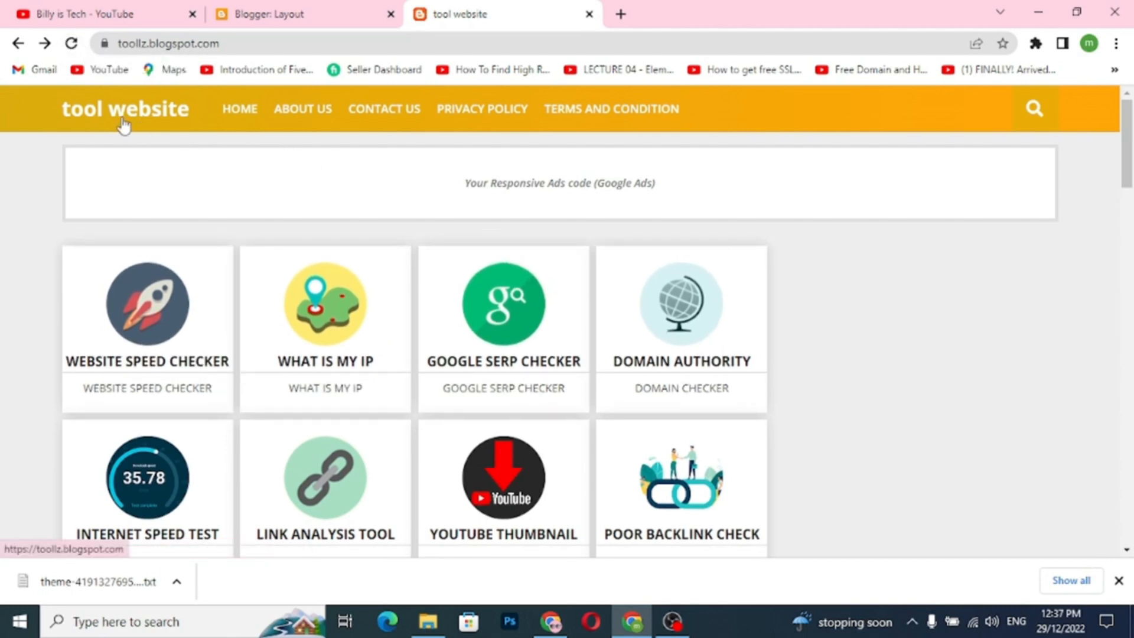
Open the WEBSITE SPEED CHECKER, WHAT IS MY IP, YOUTUBE THUMBNAIL and DOMAIN AUTHORITY tiles of the live home page in separate new tabs
right_click(170, 307)
left_click(204, 296)
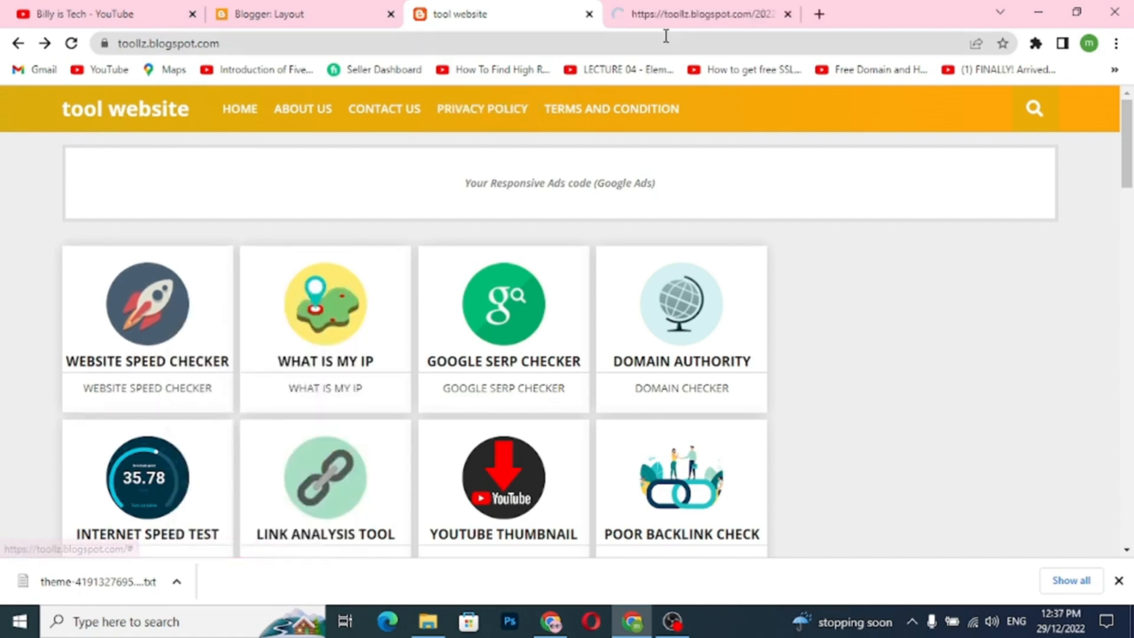
right_click(382, 287)
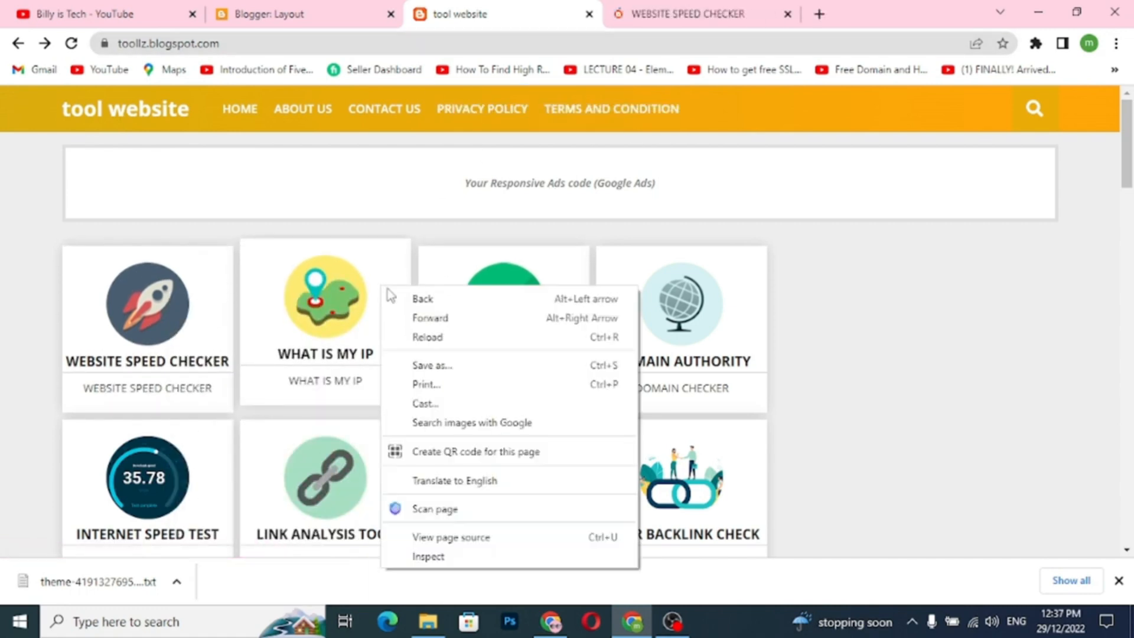
left_click(698, 317)
right_click(324, 286)
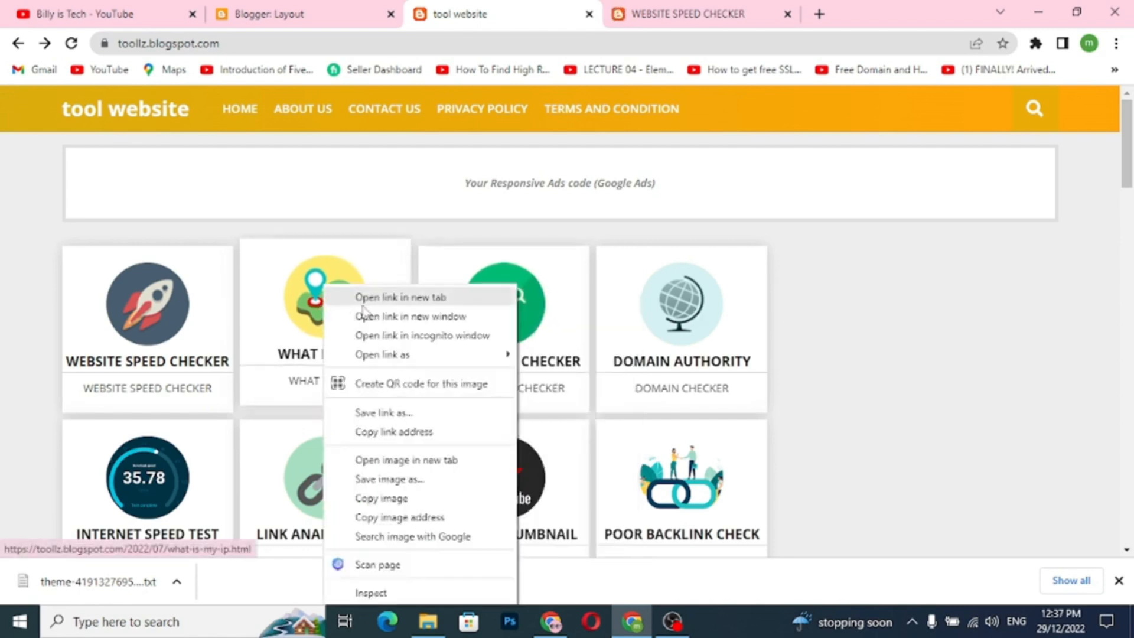
left_click(375, 305)
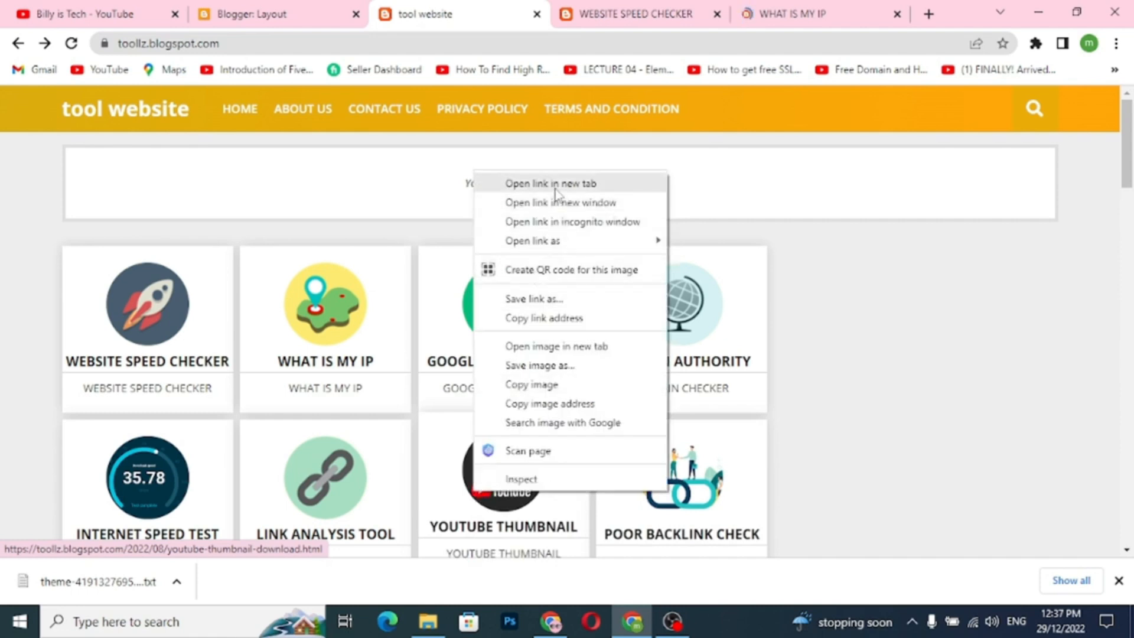
left_click(555, 183)
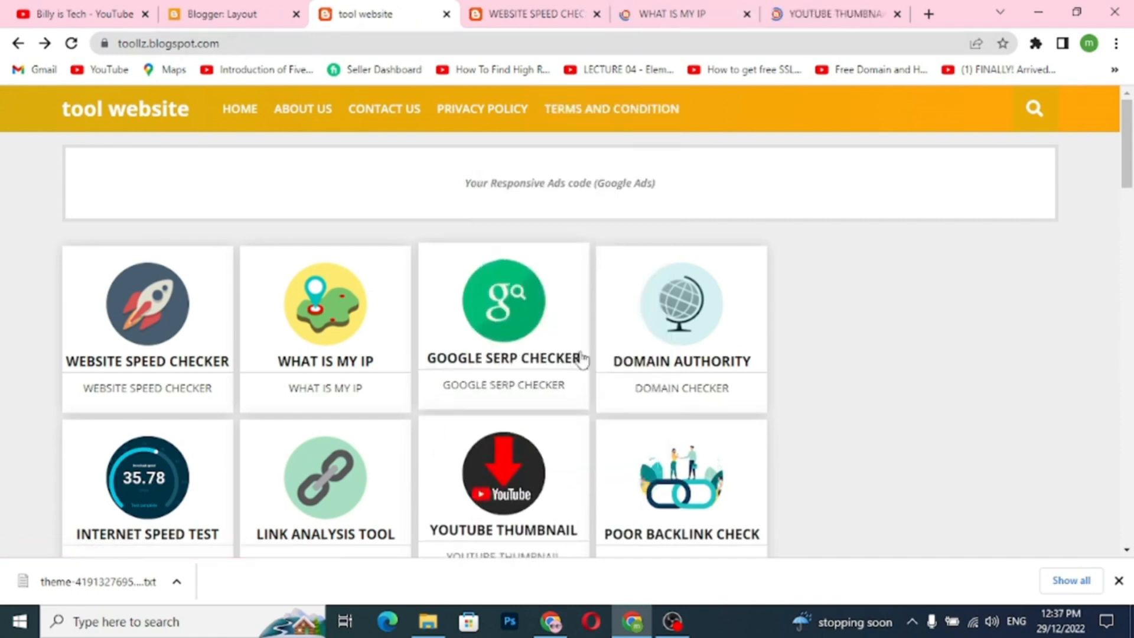
right_click(673, 319)
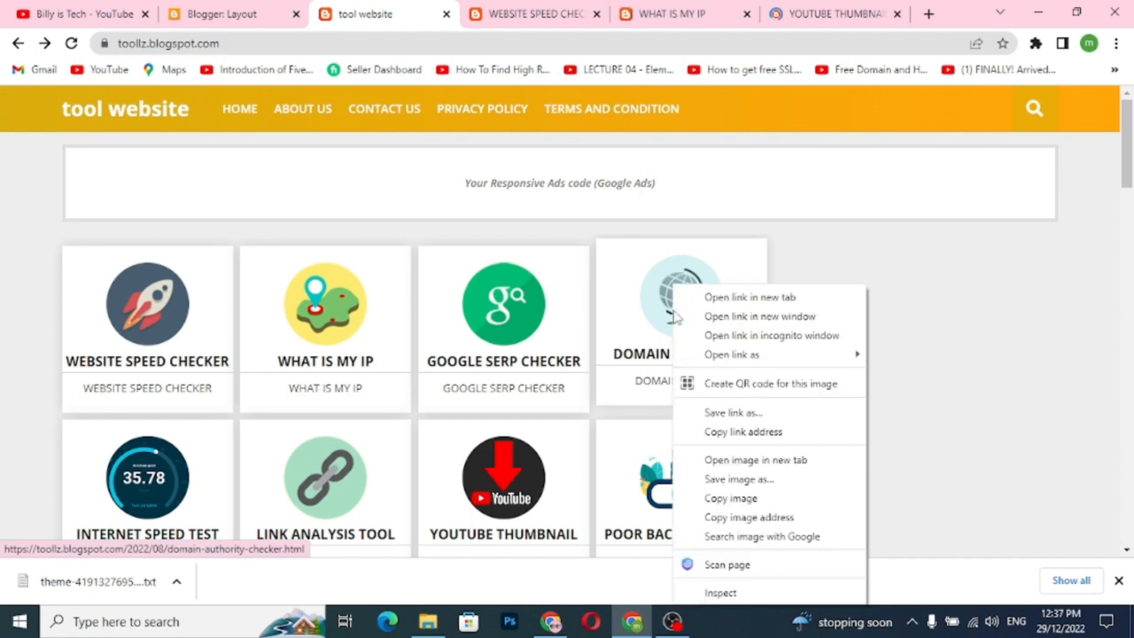
left_click(743, 298)
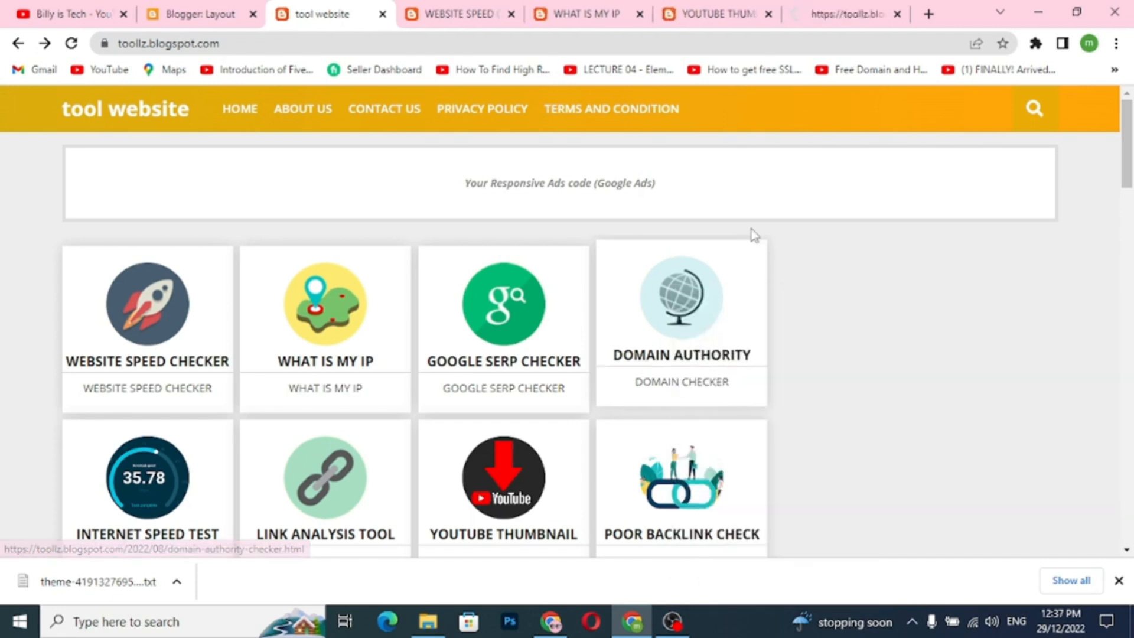
Look through the WEBSITE SPEED CHECKER post down to its embedded Speed Test form
left_click(466, 15)
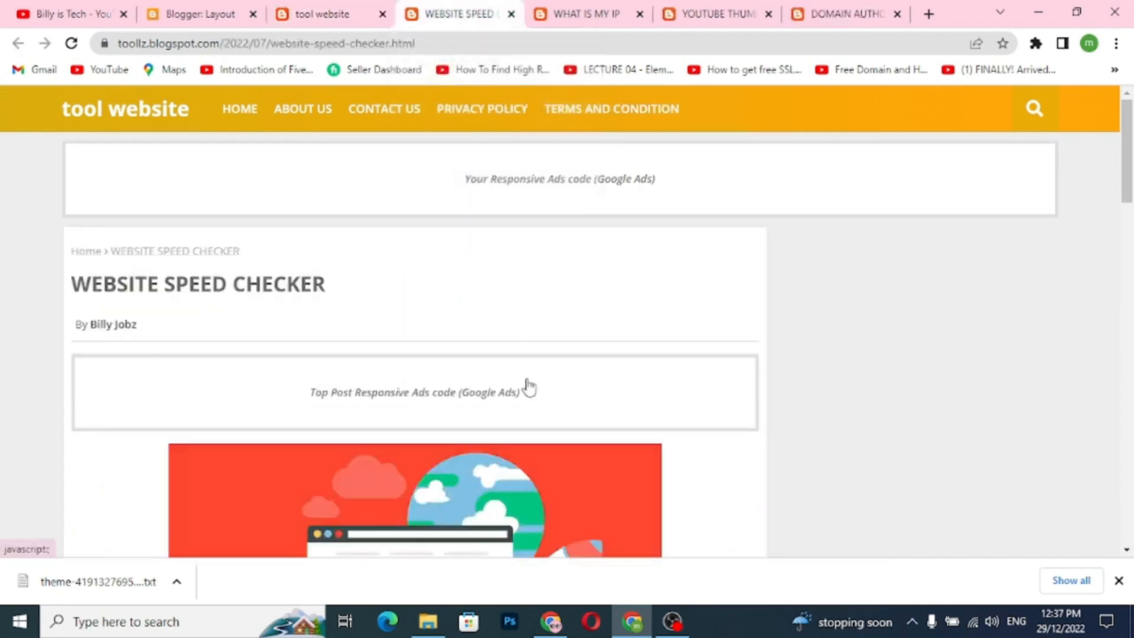
scroll(464, 365, "down", 10)
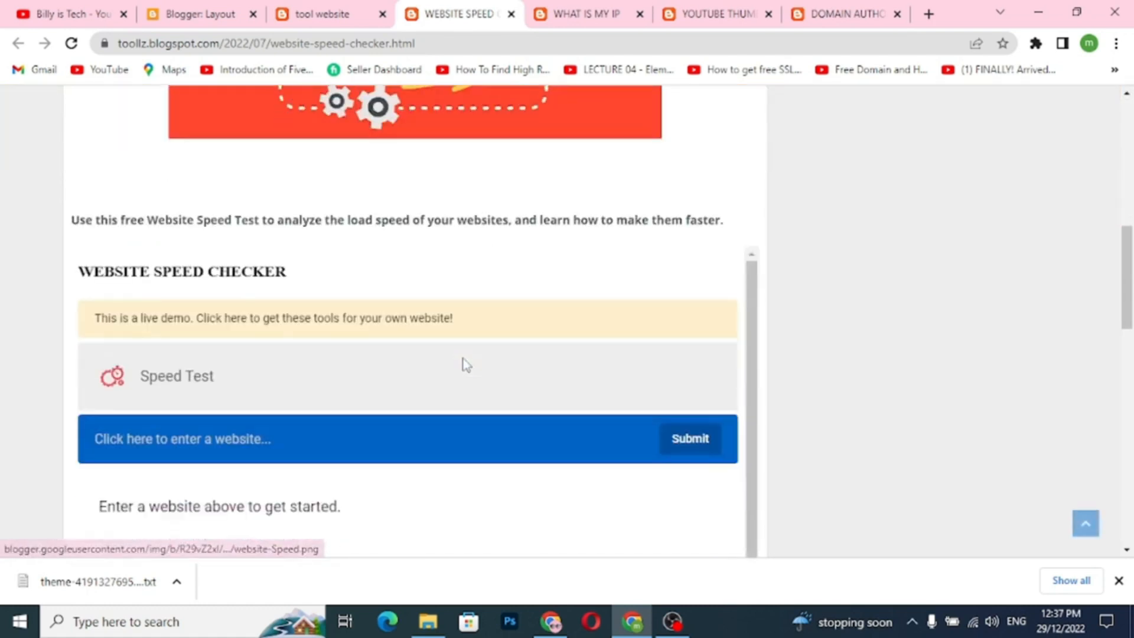
scroll(467, 365, "down", 1)
scroll(464, 362, "up", 1)
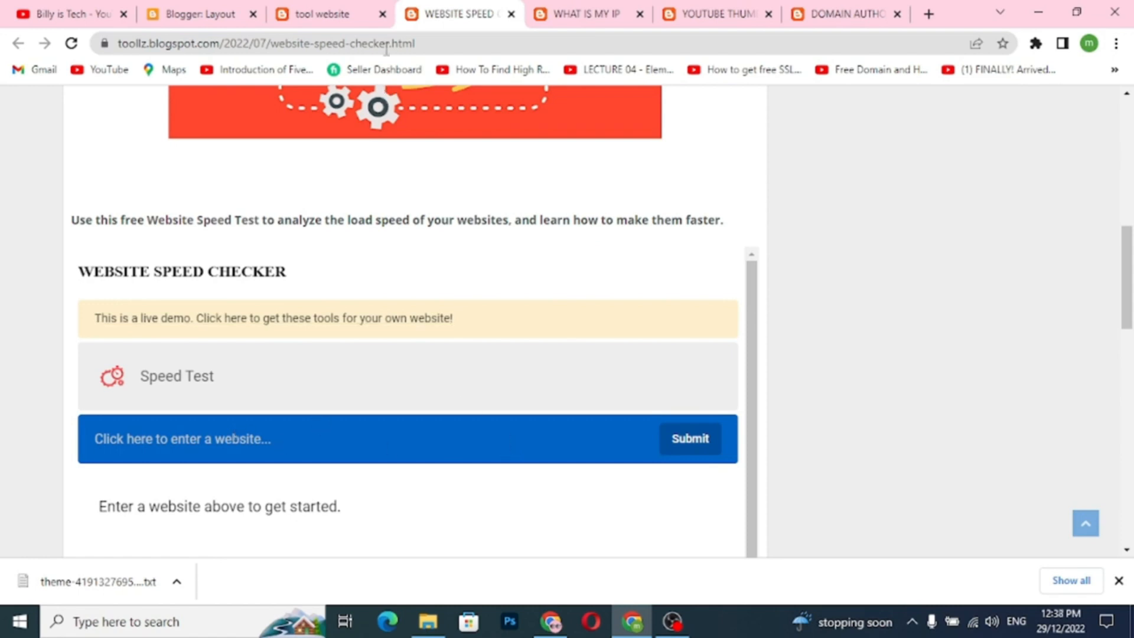
Copy the full web address of the live blog's home page
left_click(334, 16)
left_click(266, 43)
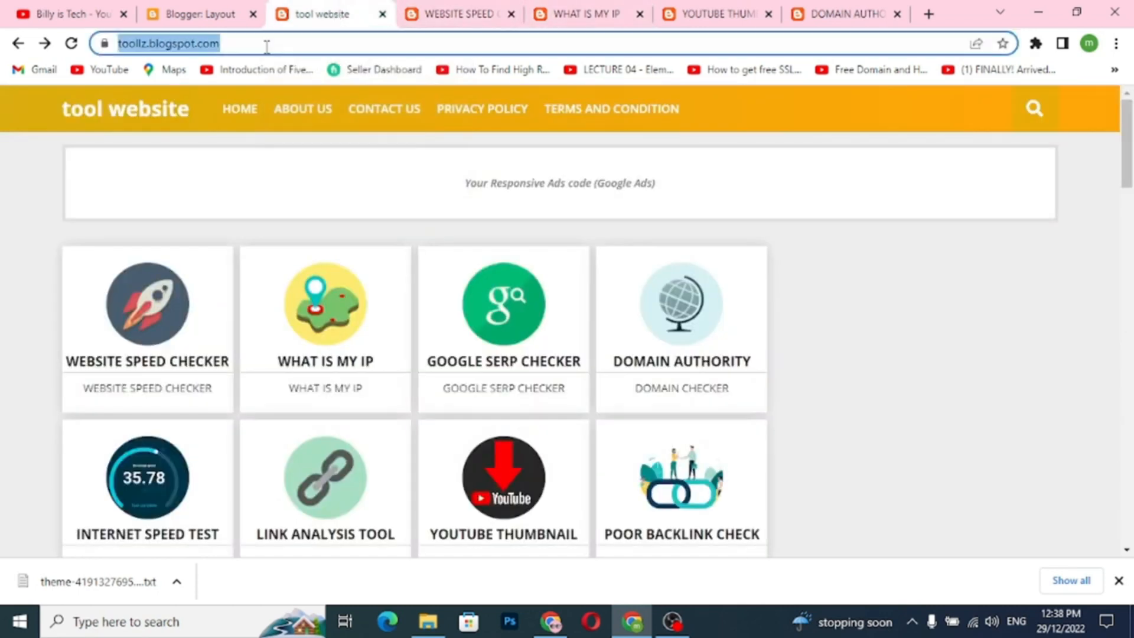
double_click(274, 45)
left_click_drag(273, 45, 115, 48)
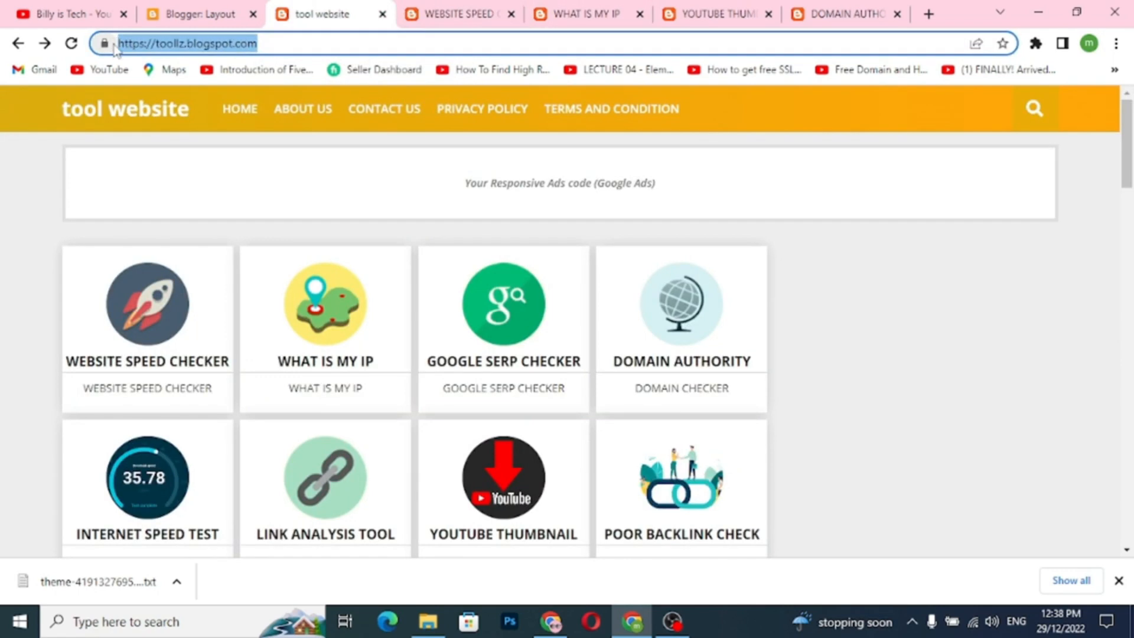
right_click(122, 46)
left_click(163, 134)
left_click(477, 16)
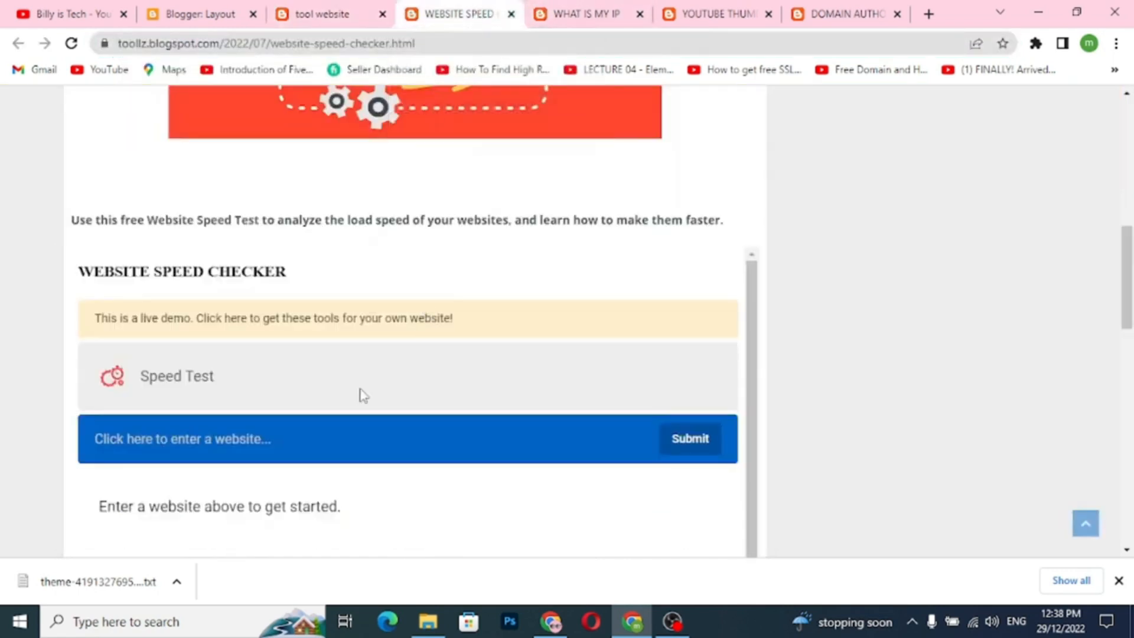
left_click(225, 439)
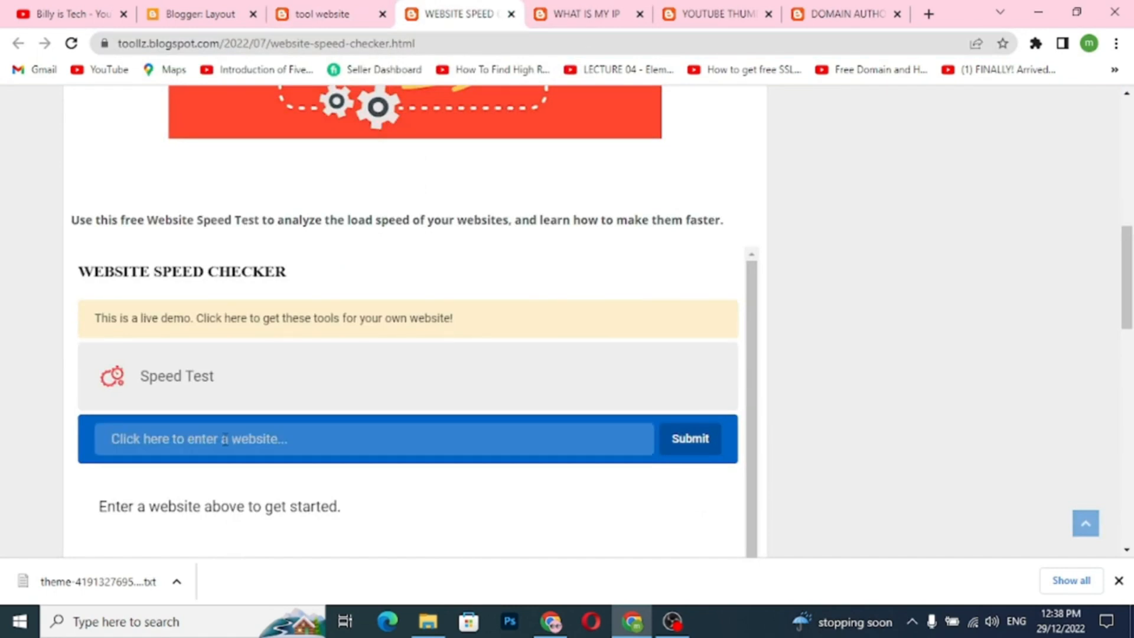
key("ctrl+v")
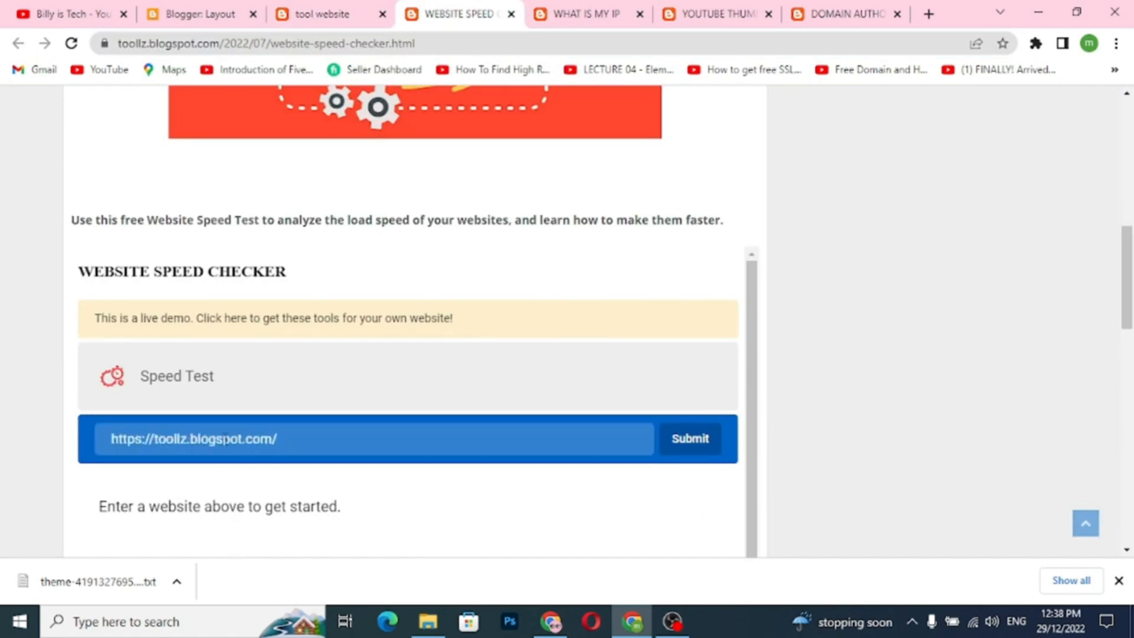
scroll(334, 471, "down", 1)
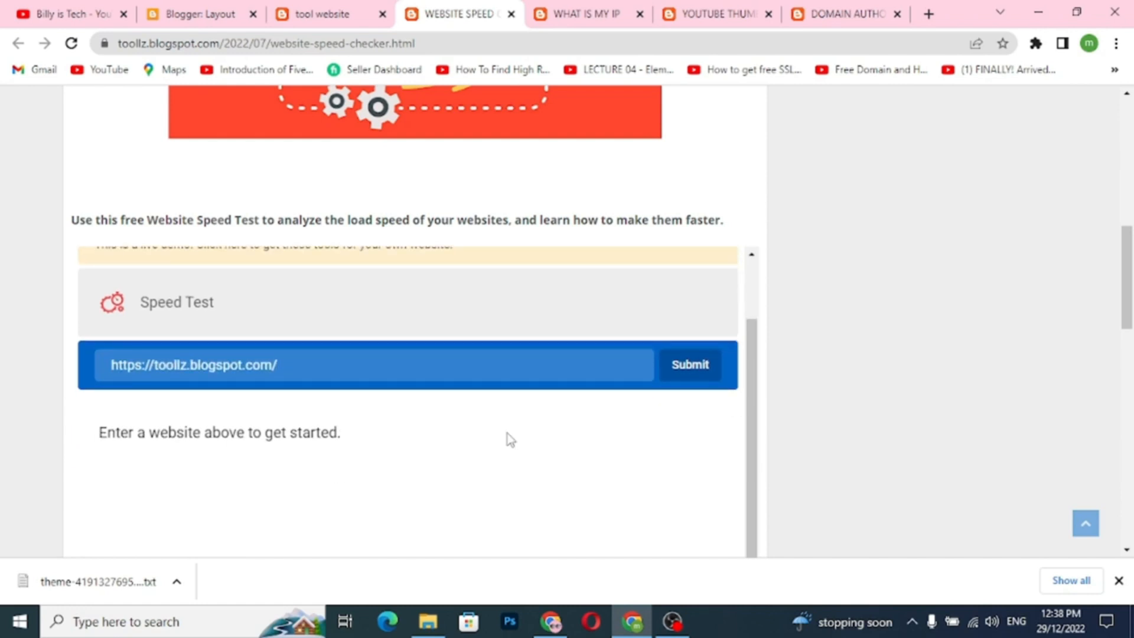
left_click(690, 366)
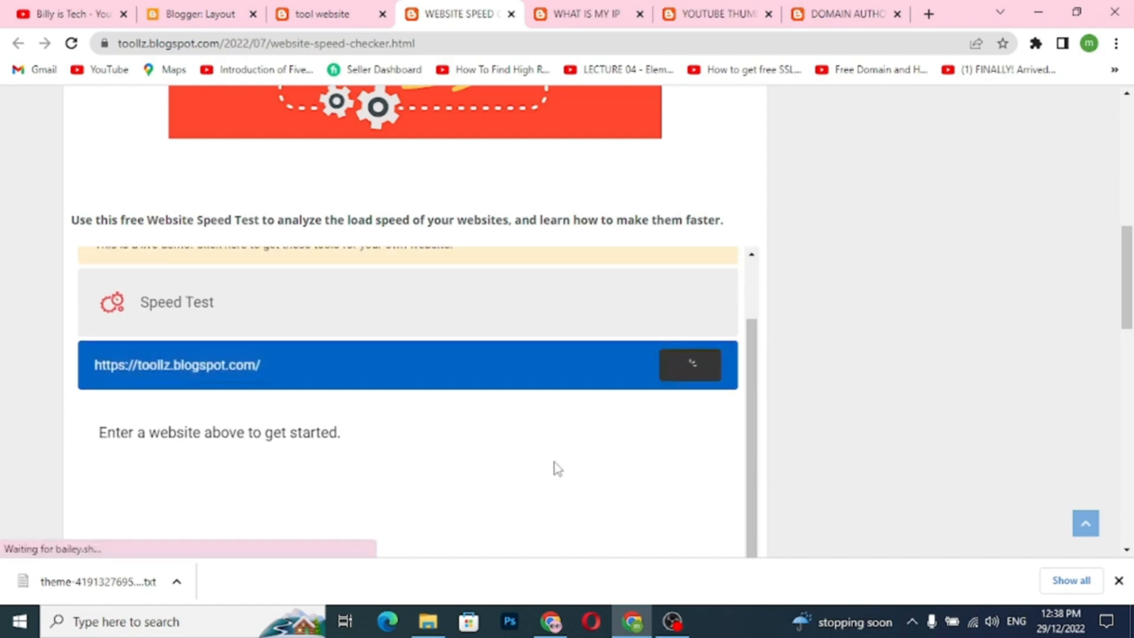
Run the speed test for the region London, United Kingdom and view its results
scroll(473, 466, "down", 4)
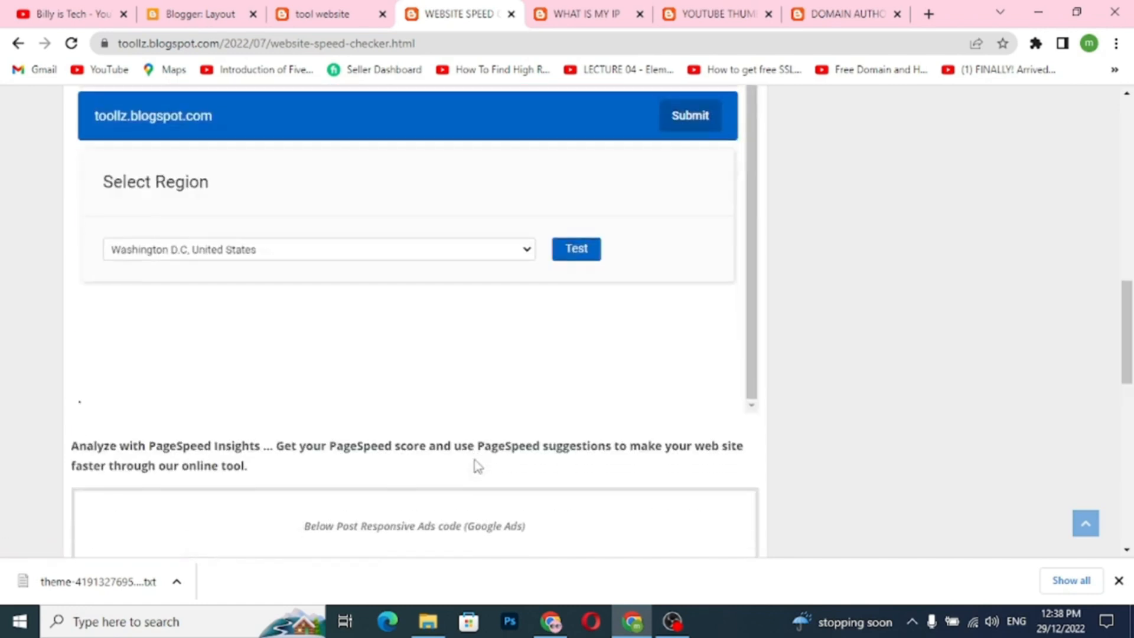
left_click(287, 251)
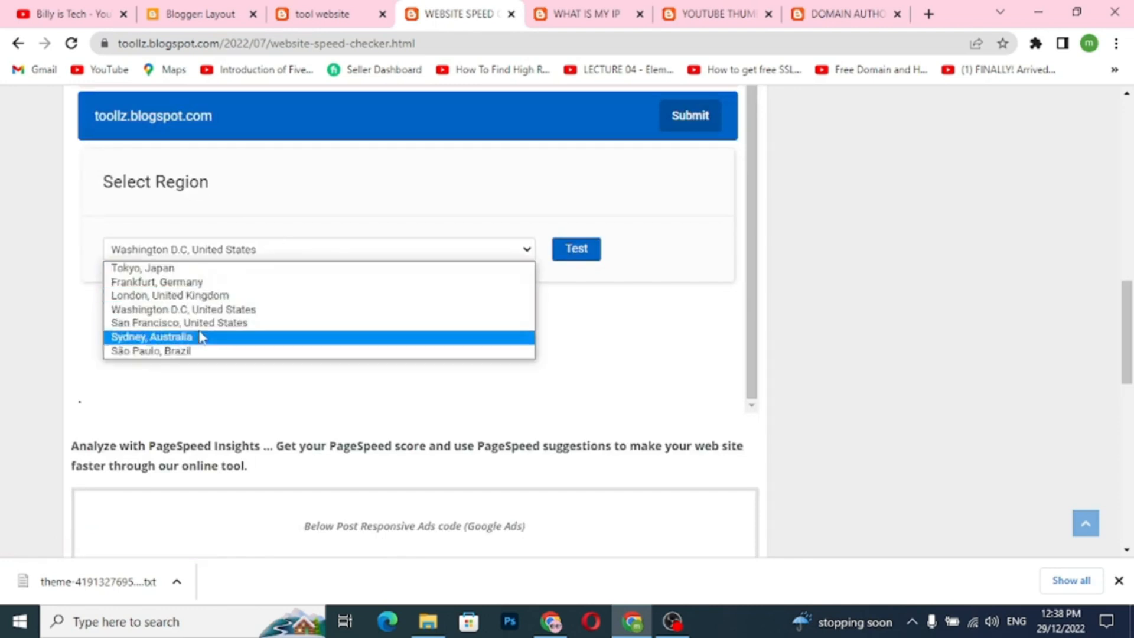
left_click(202, 297)
left_click(567, 258)
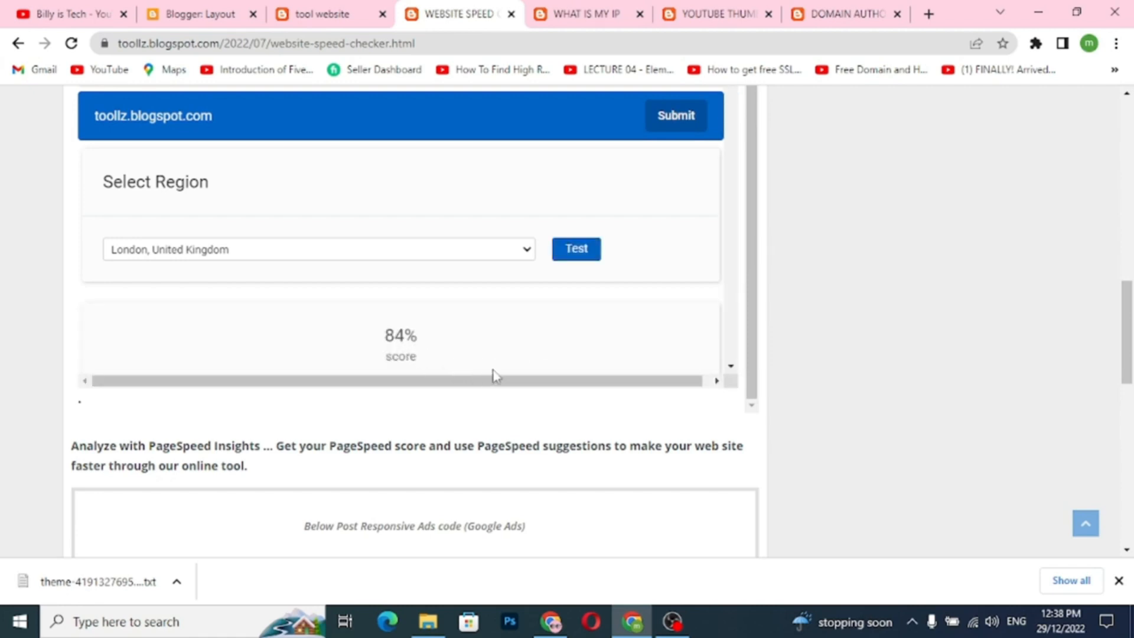
scroll(494, 375, "down", 3)
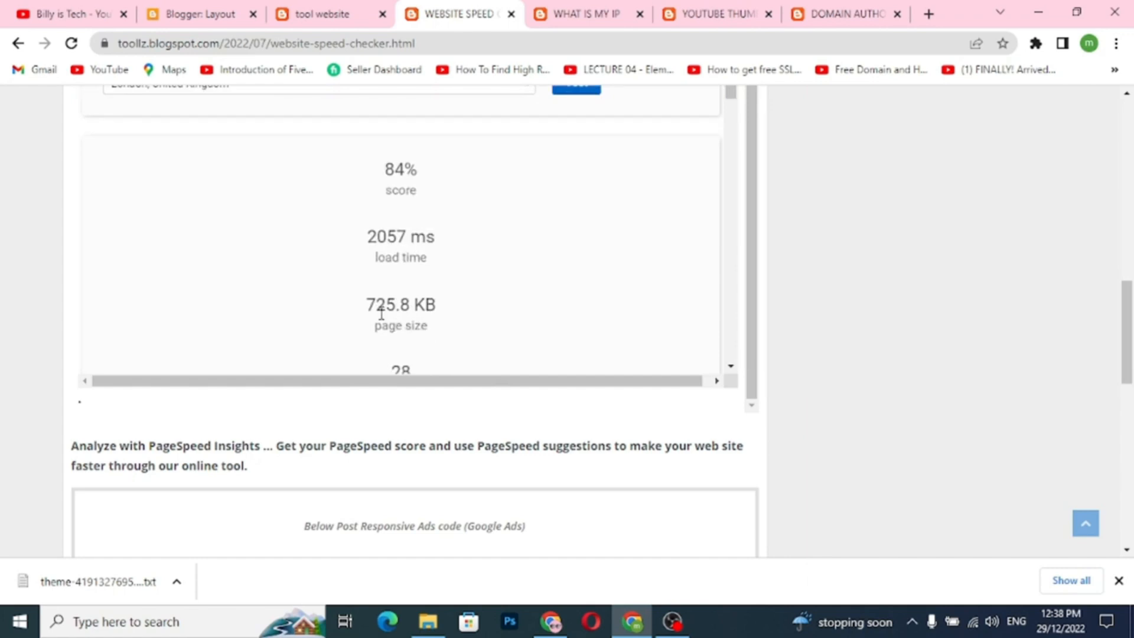
Look through the speed test results, including the response codes, down to the Content size table
scroll(466, 322, "down", 2)
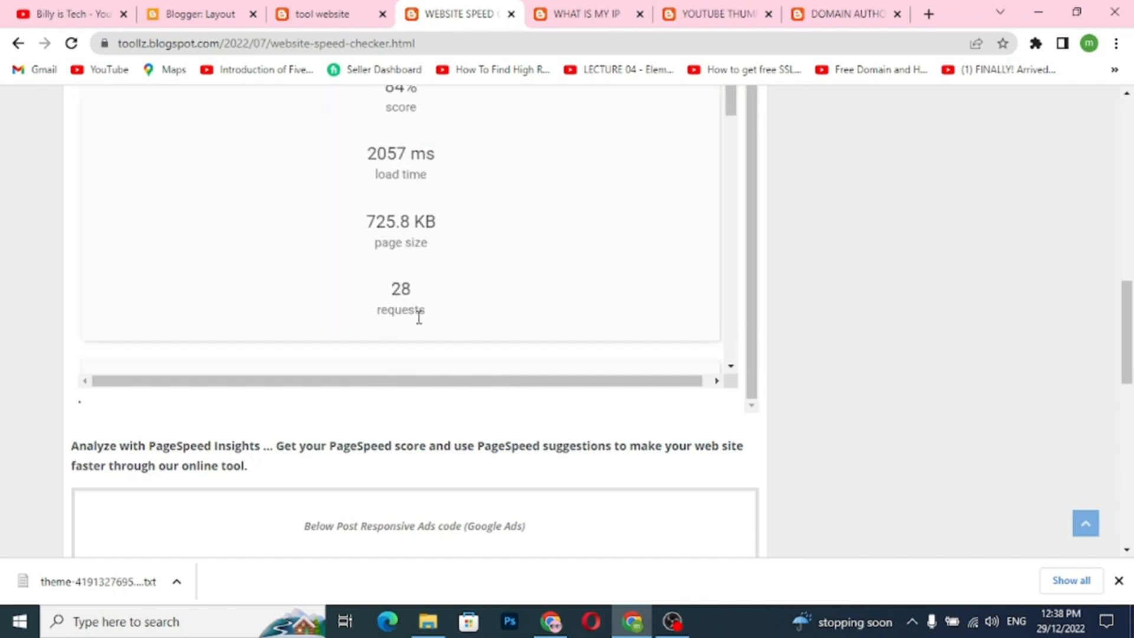
scroll(419, 317, "down", 4)
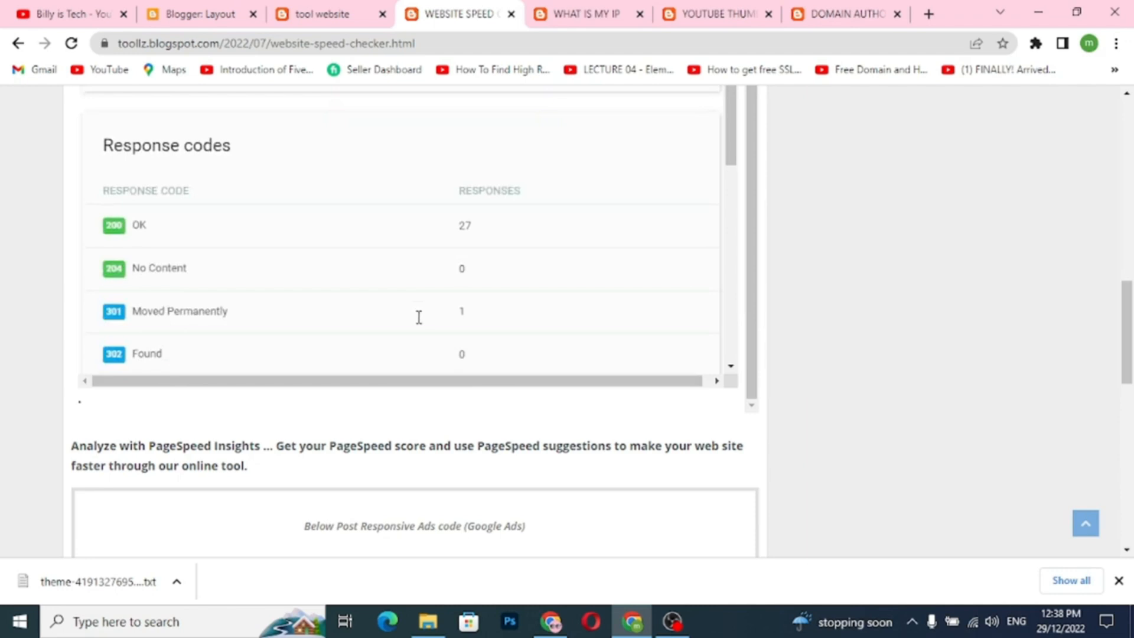
scroll(418, 317, "down", 5)
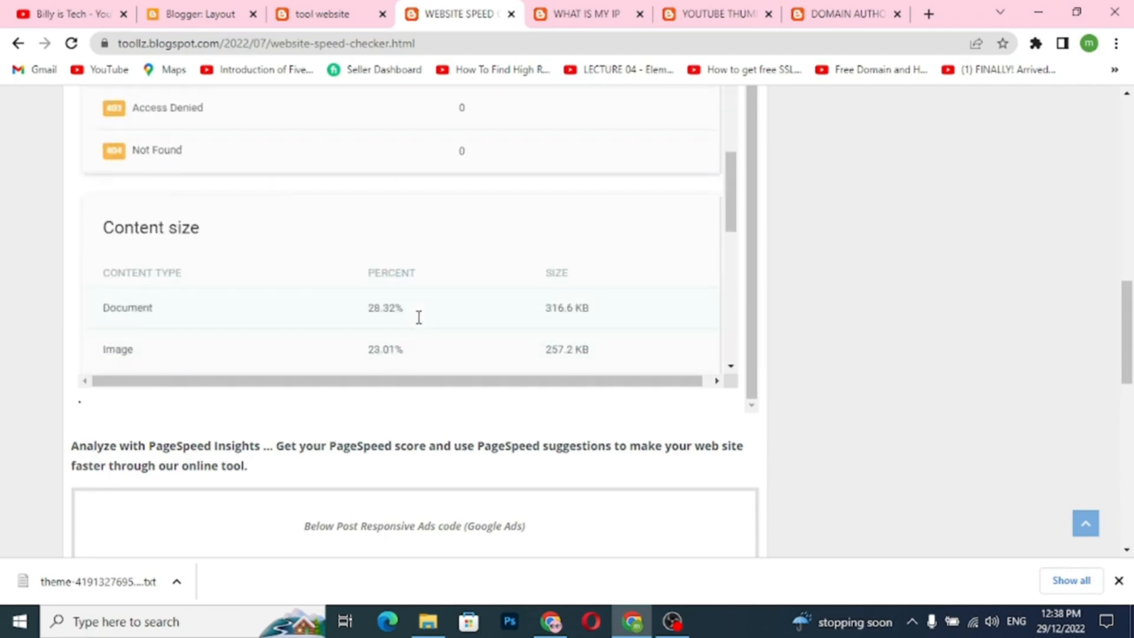
scroll(418, 317, "down", 1)
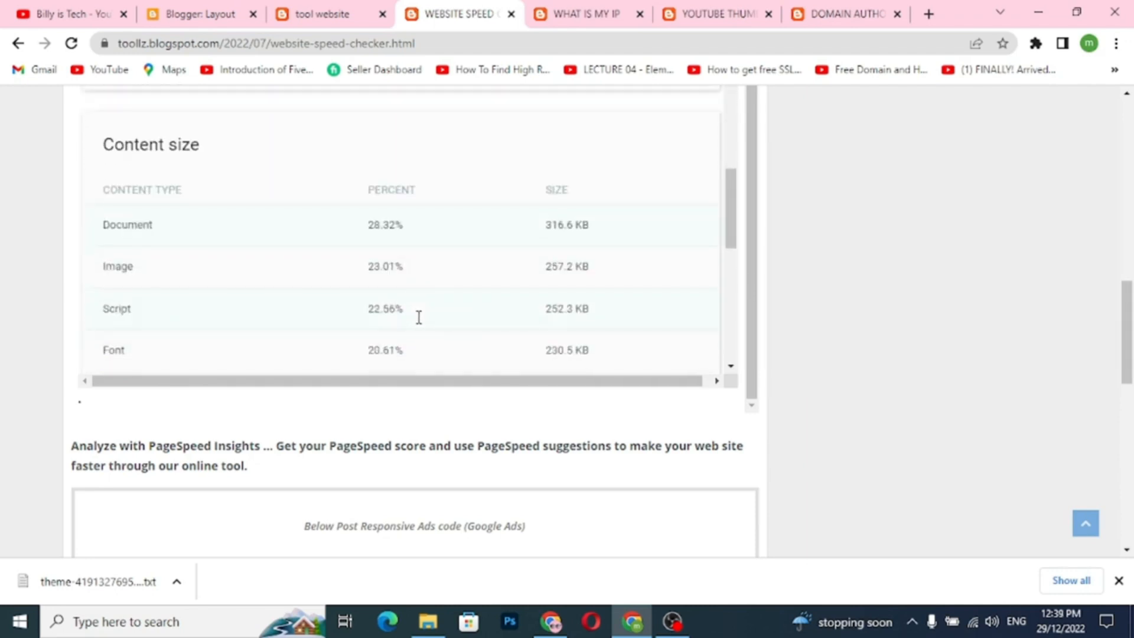
View the WHAT IS MY IP post and check its embedded My IP Address map and details
left_click(598, 17)
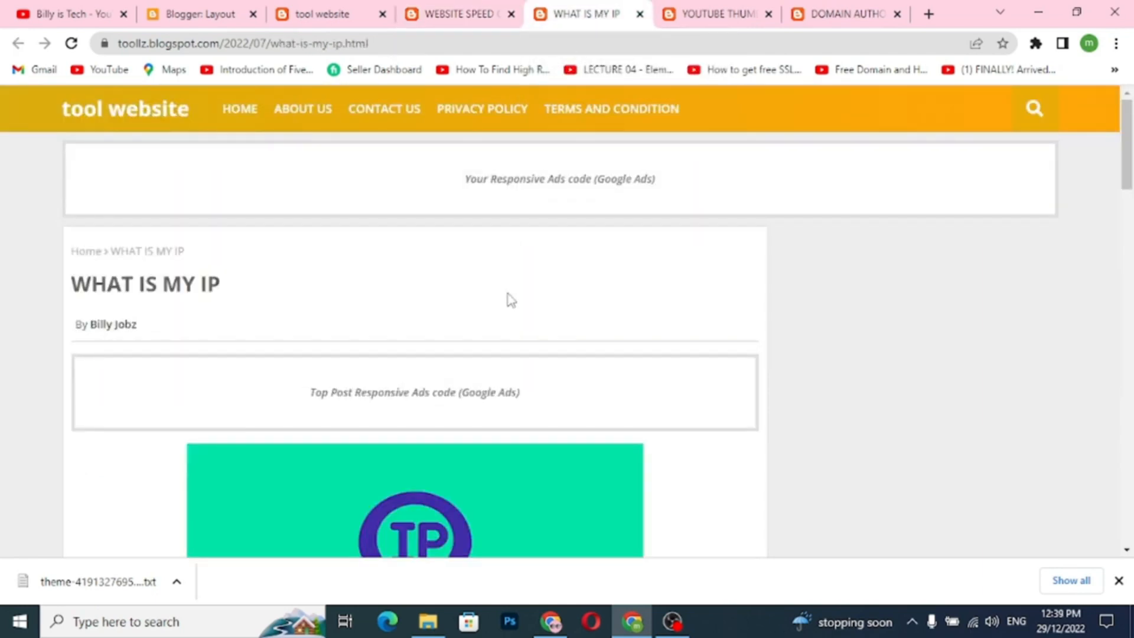
scroll(509, 298, "down", 8)
scroll(509, 292, "down", 4)
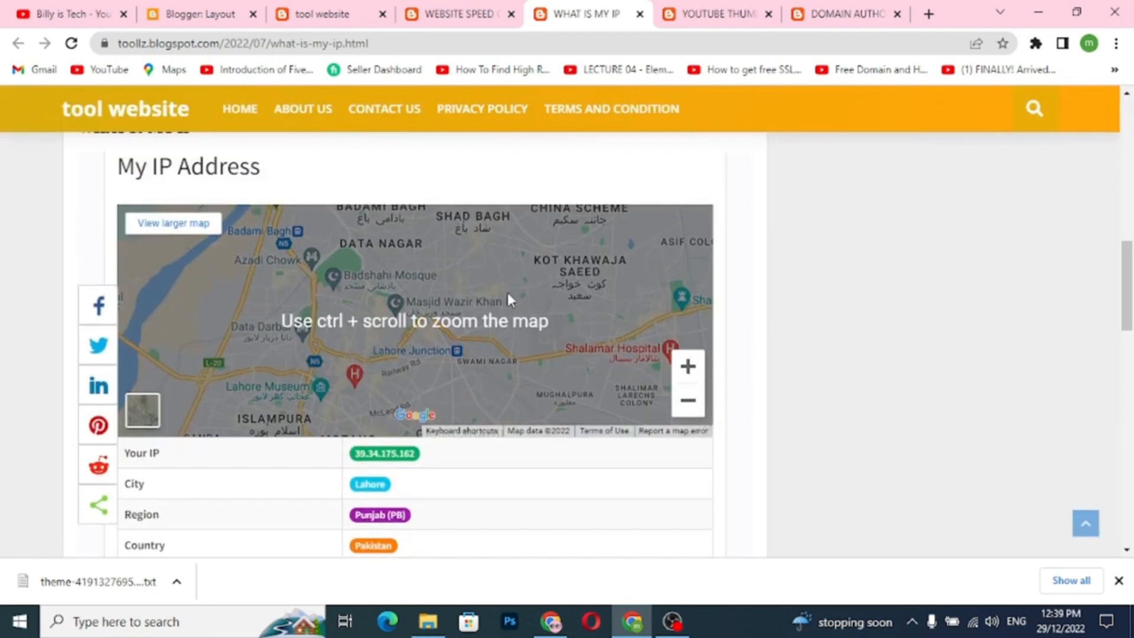
scroll(508, 298, "up", 13)
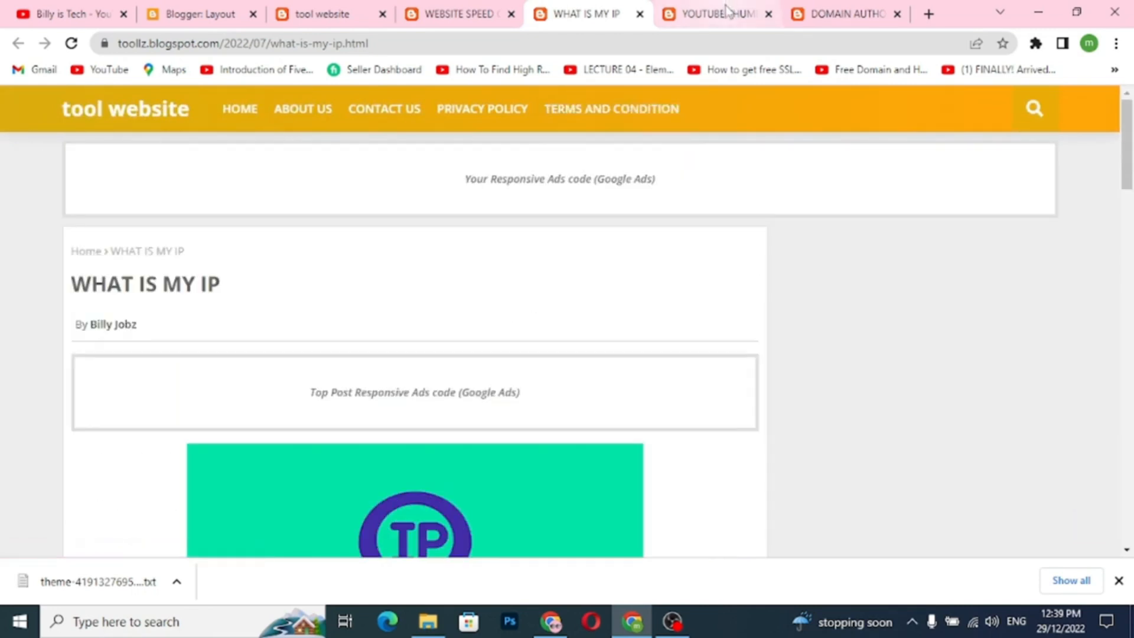
Look through the YOUTUBE THUMBNAIL DOWNLOAD post down to its video URL form
left_click(725, 13)
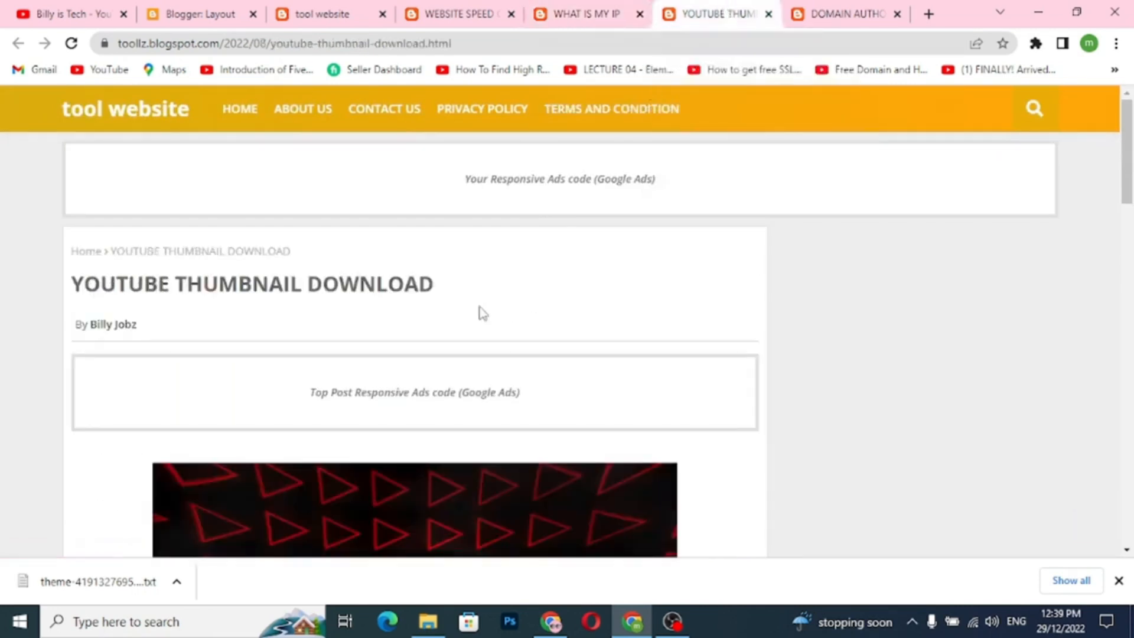
scroll(485, 389, "down", 10)
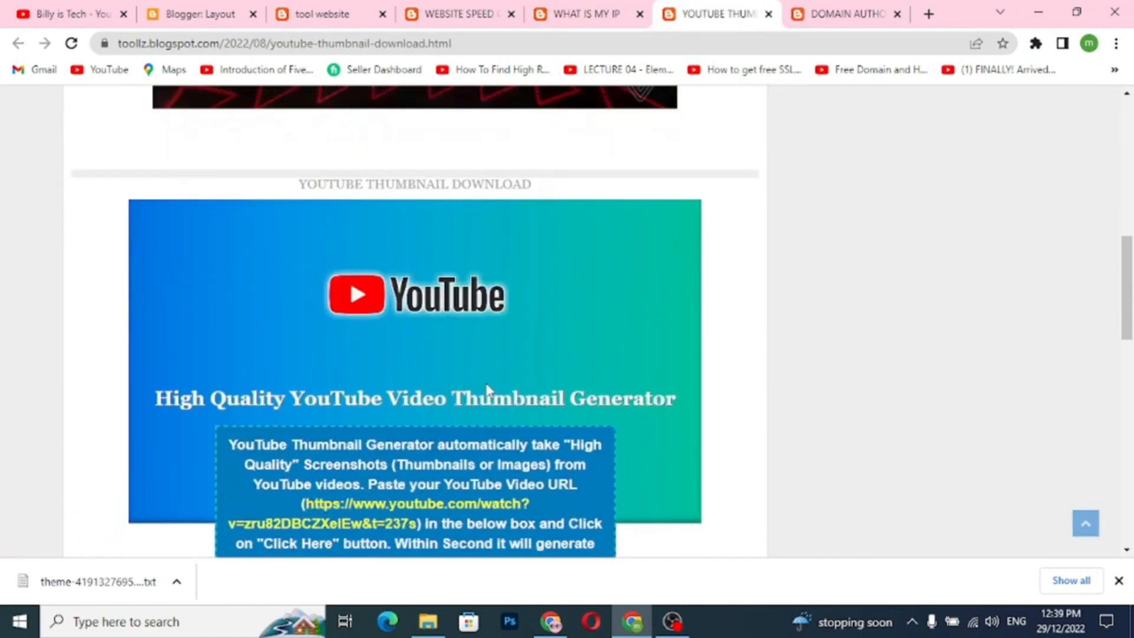
scroll(486, 389, "down", 5)
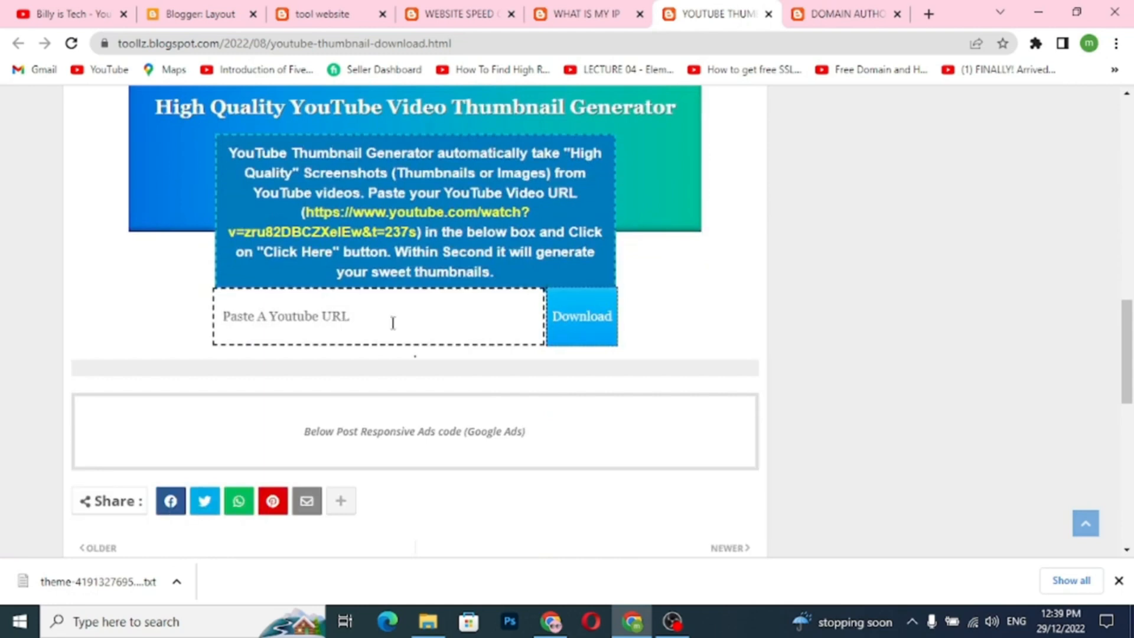
Copy the blog home page's web address for use in the domain authority tool
left_click(844, 17)
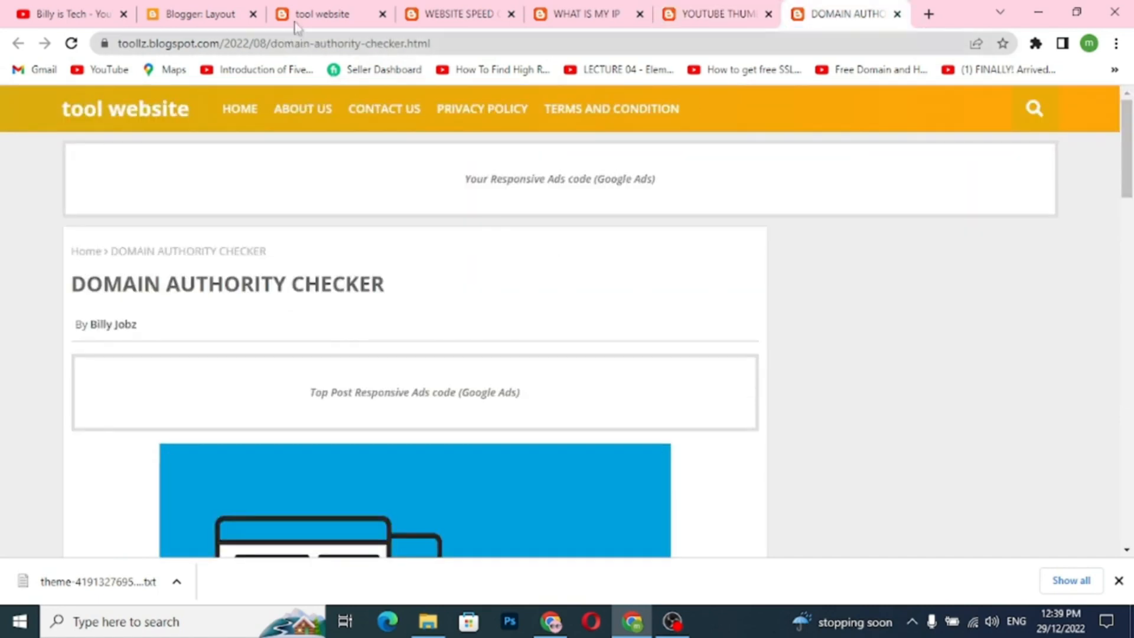
left_click(319, 14)
double_click(300, 41)
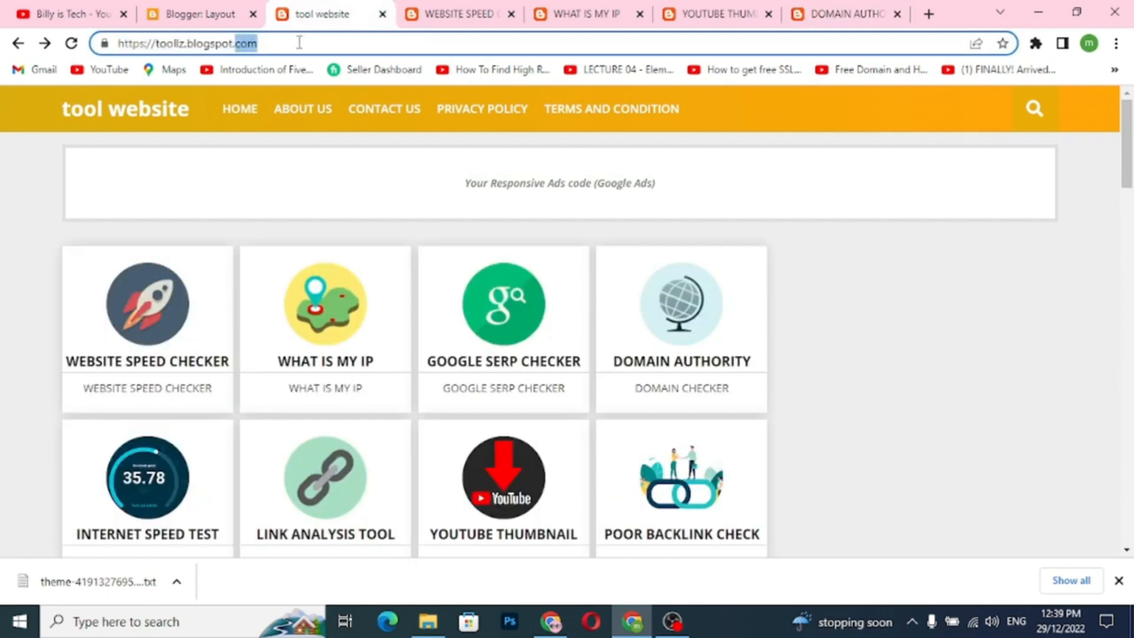
left_click(271, 43)
left_click_drag(252, 44, 119, 42)
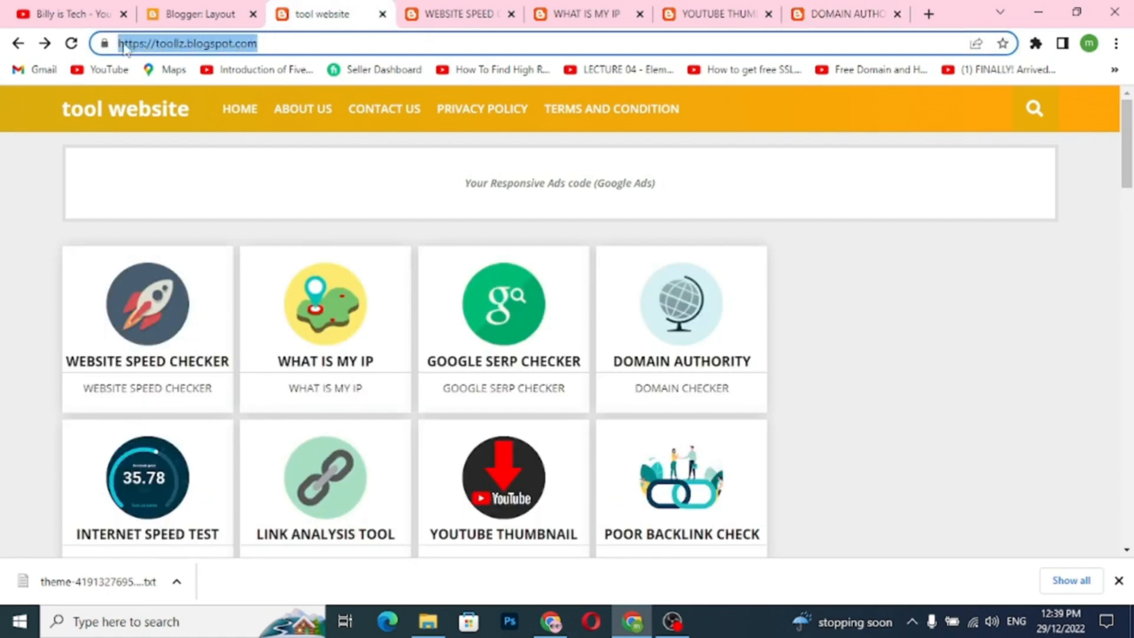
right_click(124, 48)
left_click(167, 139)
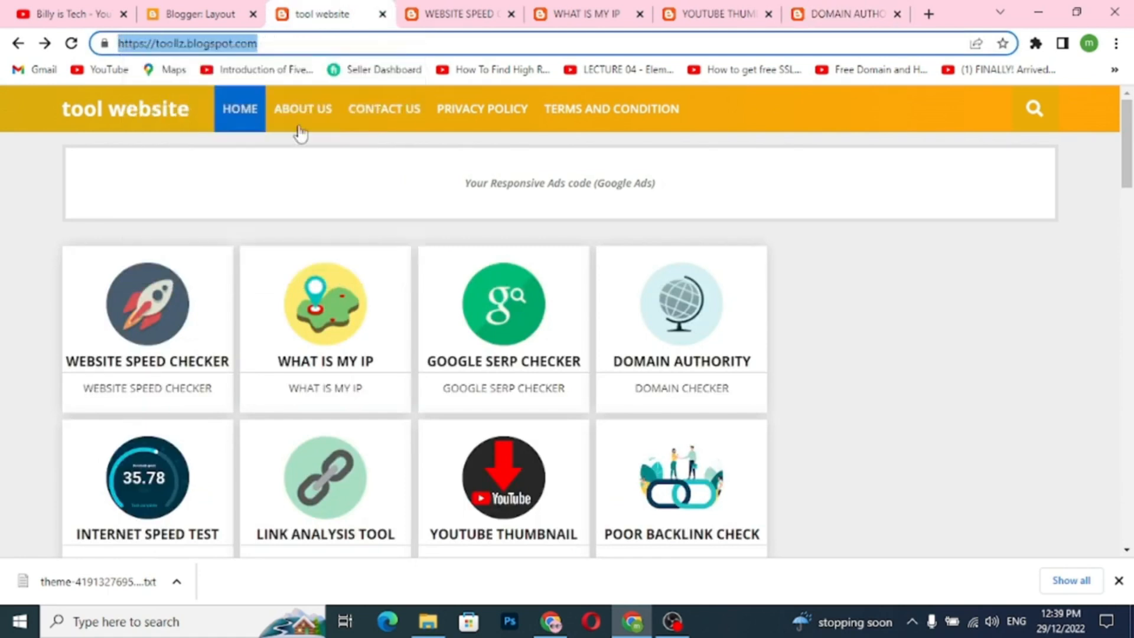
left_click(838, 13)
scroll(485, 343, "down", 12)
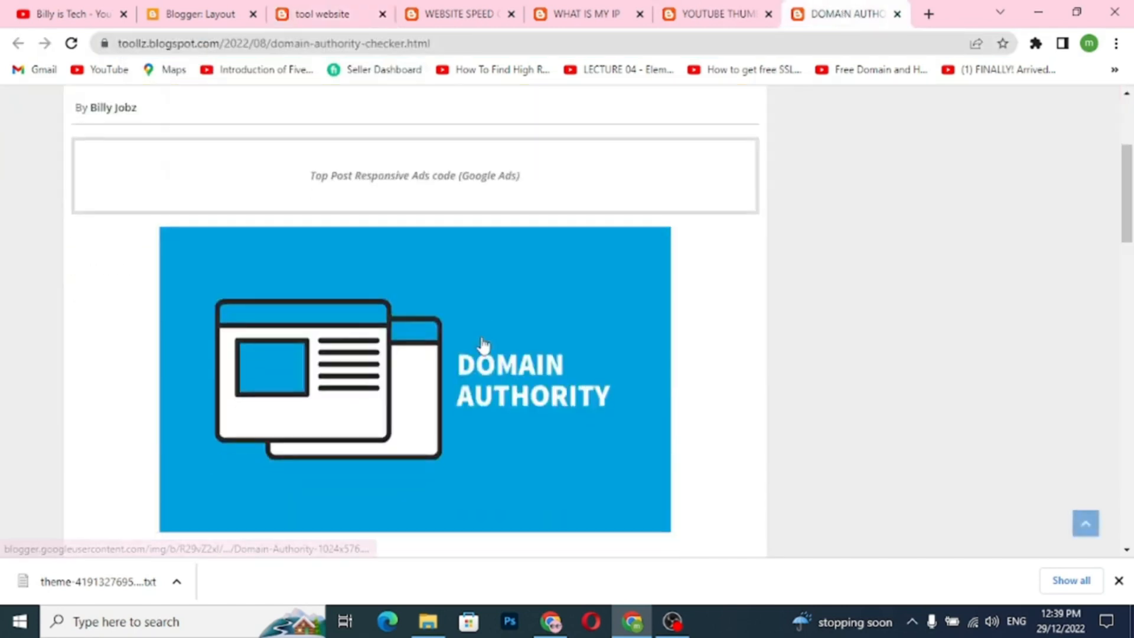
scroll(480, 342, "down", 3)
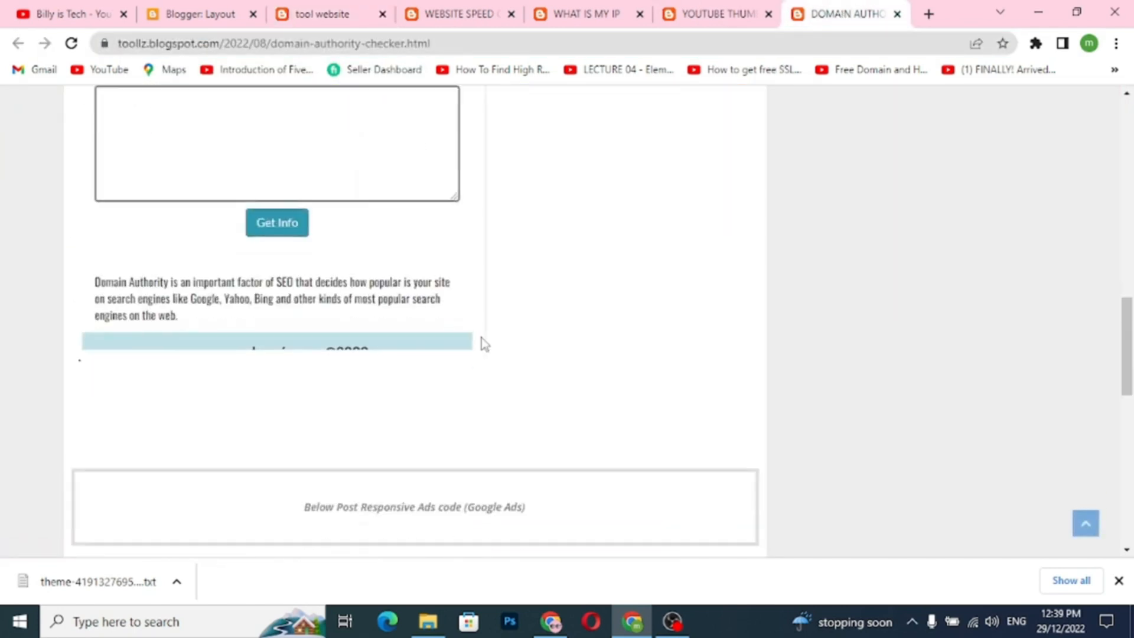
scroll(481, 343, "up", 3)
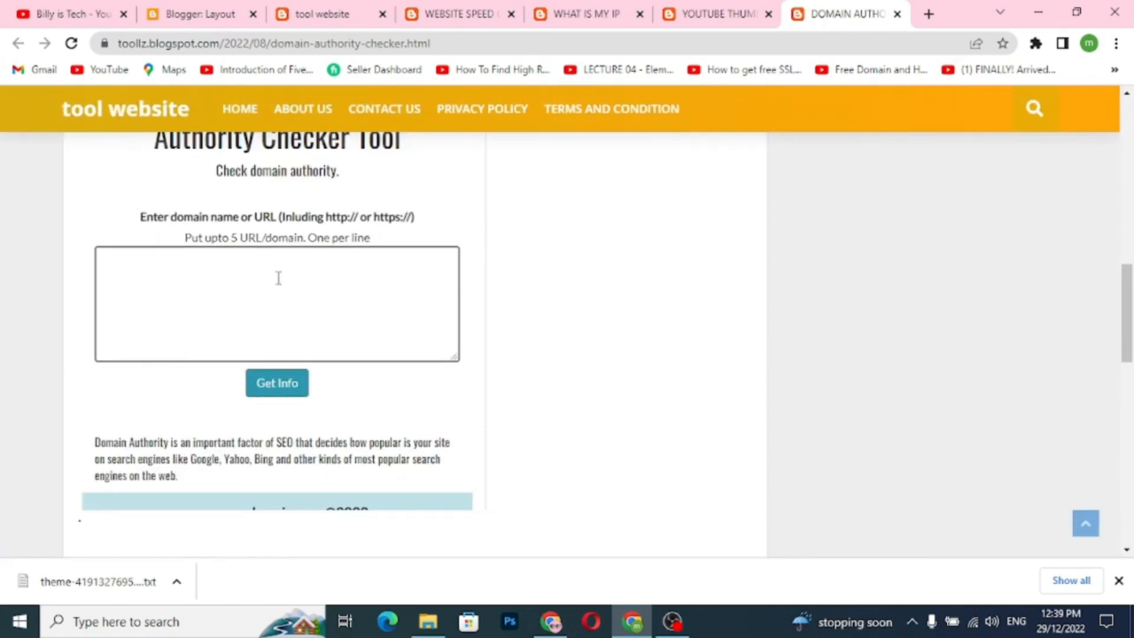
scroll(278, 278, "up", 10)
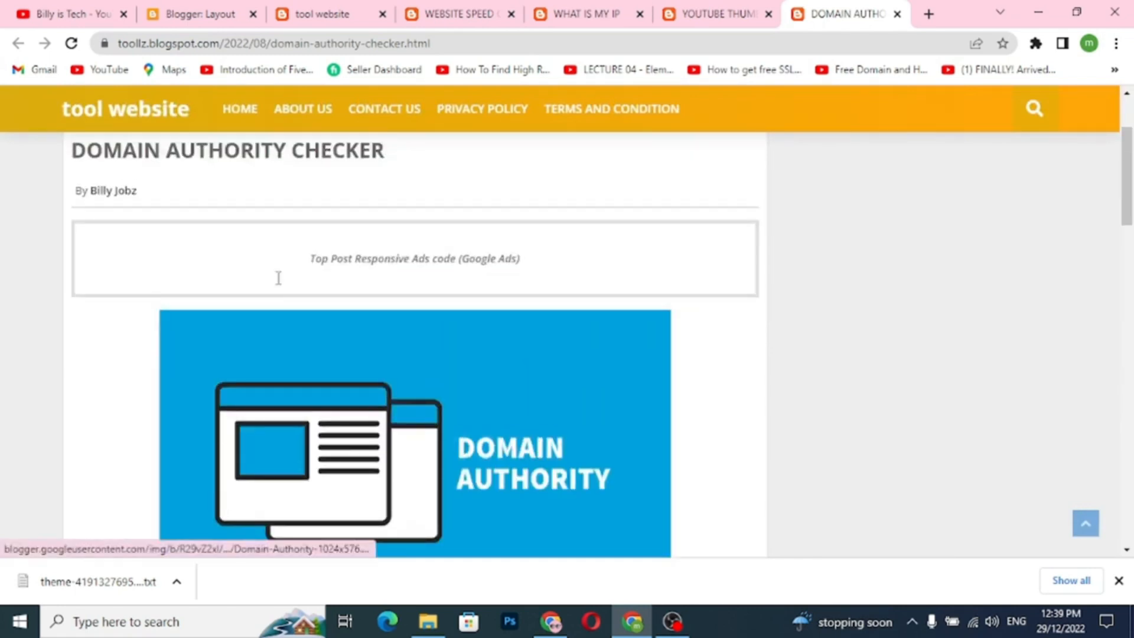
scroll(278, 279, "up", 2)
scroll(278, 278, "down", 10)
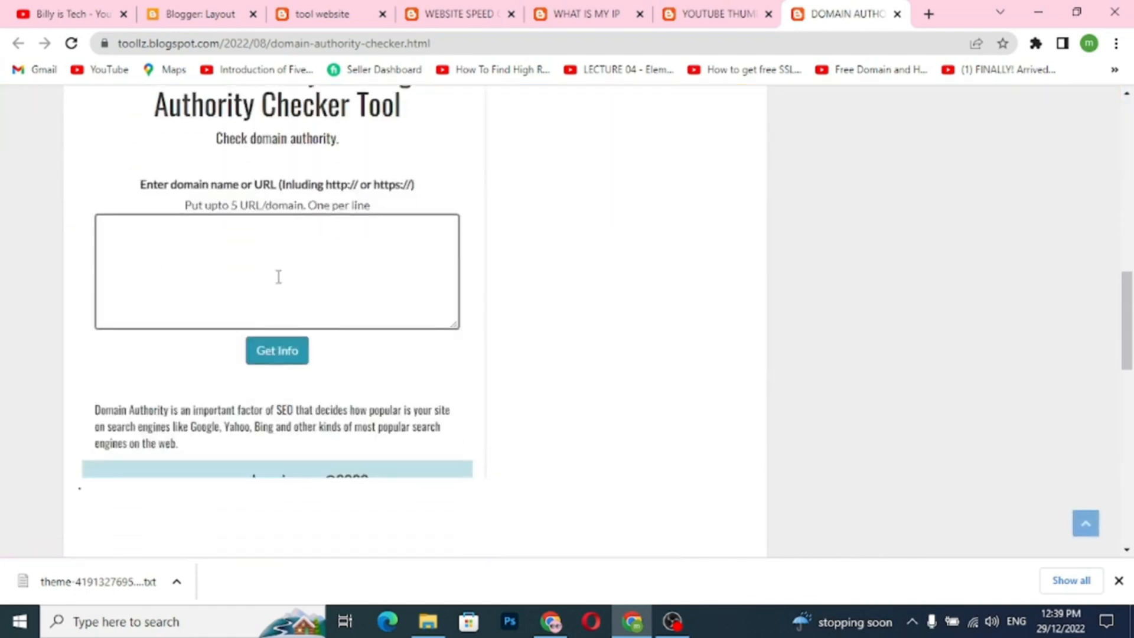
left_click(278, 277)
key("ctrl+v")
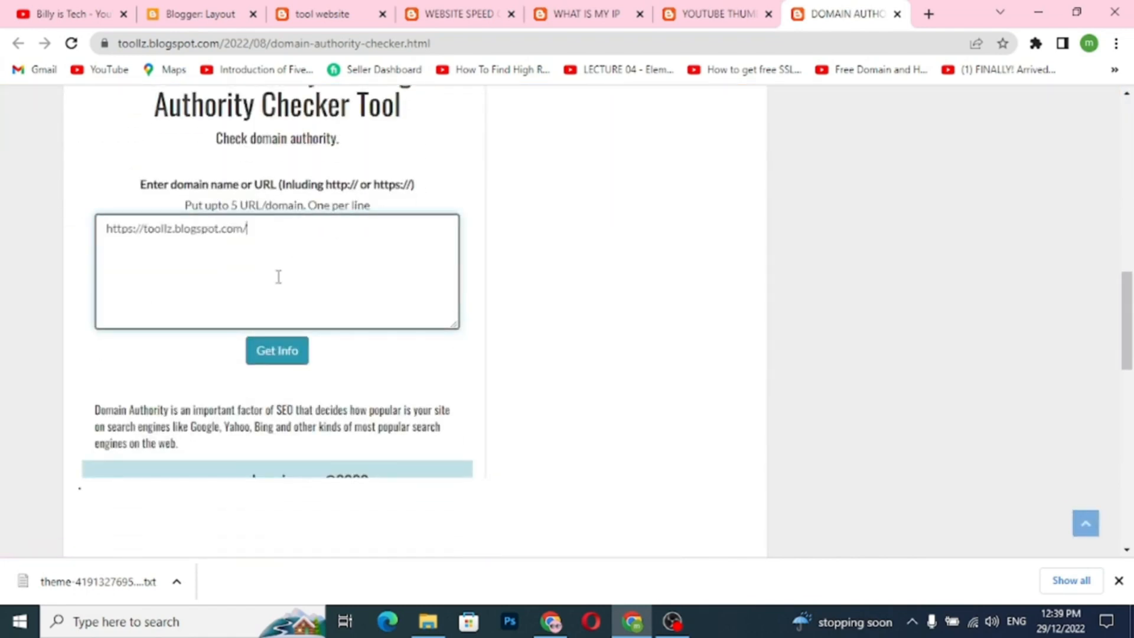
Get the domain authority info for the entered address and look through the result
left_click(275, 351)
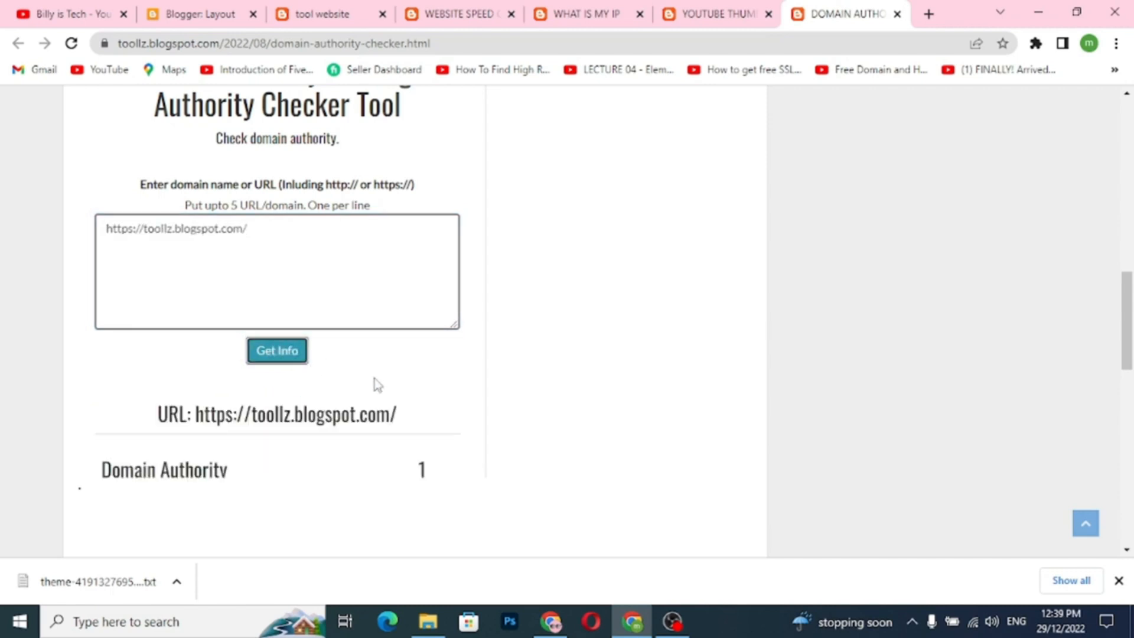
scroll(419, 380, "down", 4)
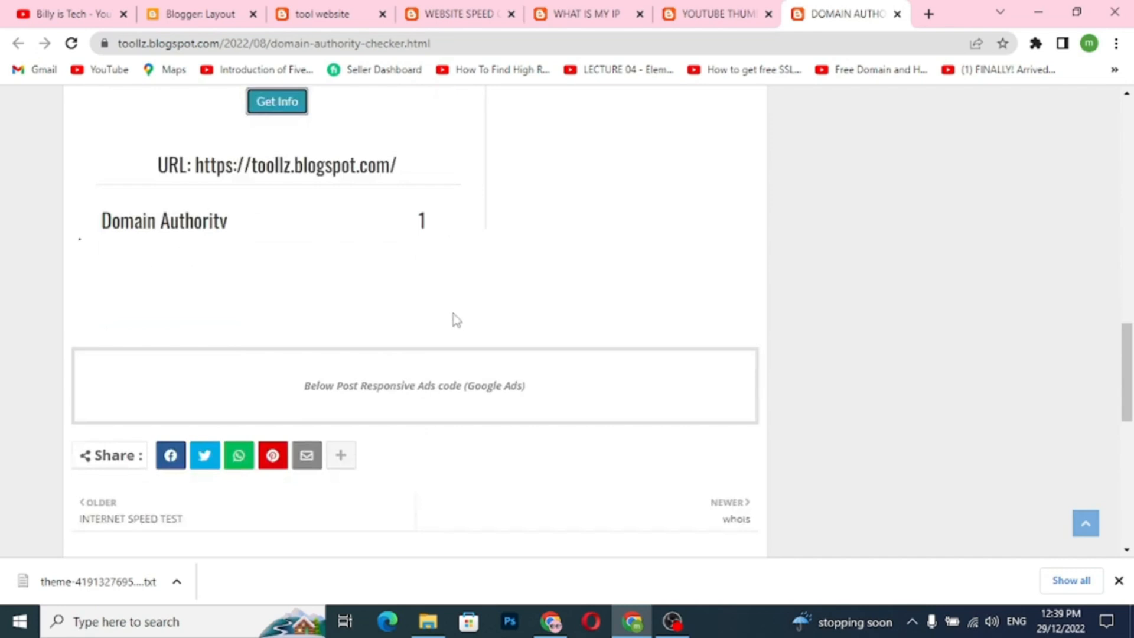
scroll(456, 319, "down", 4)
scroll(450, 344, "up", 20)
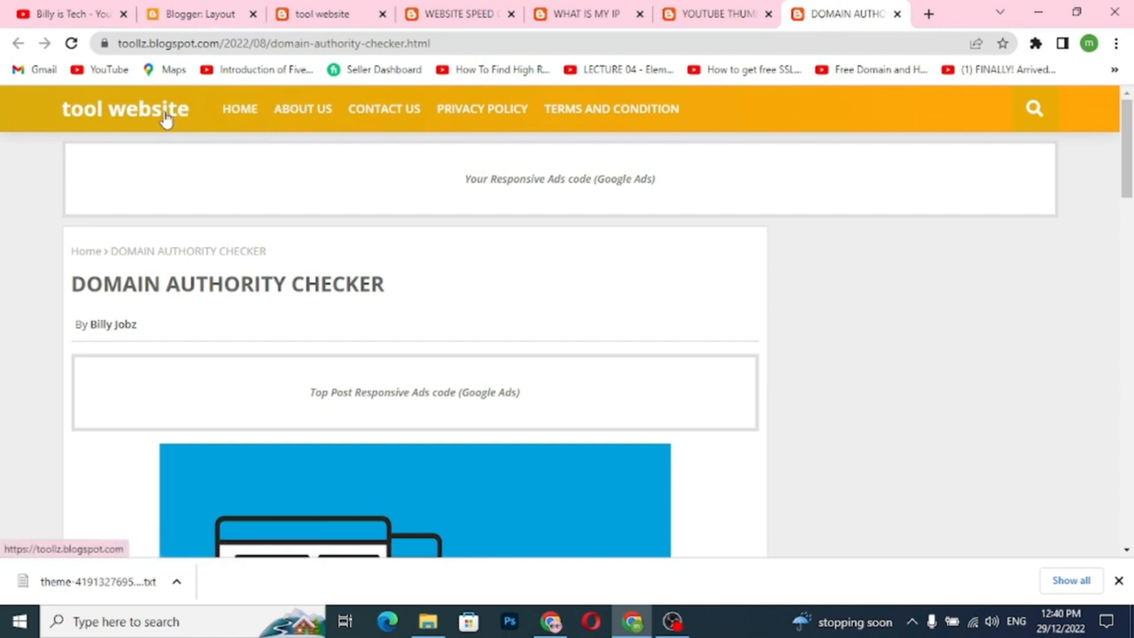
Open the Main Logo header gadget in the Blogger layout, view its logo image options and save the gadget
left_click(236, 20)
scroll(446, 332, "up", 5)
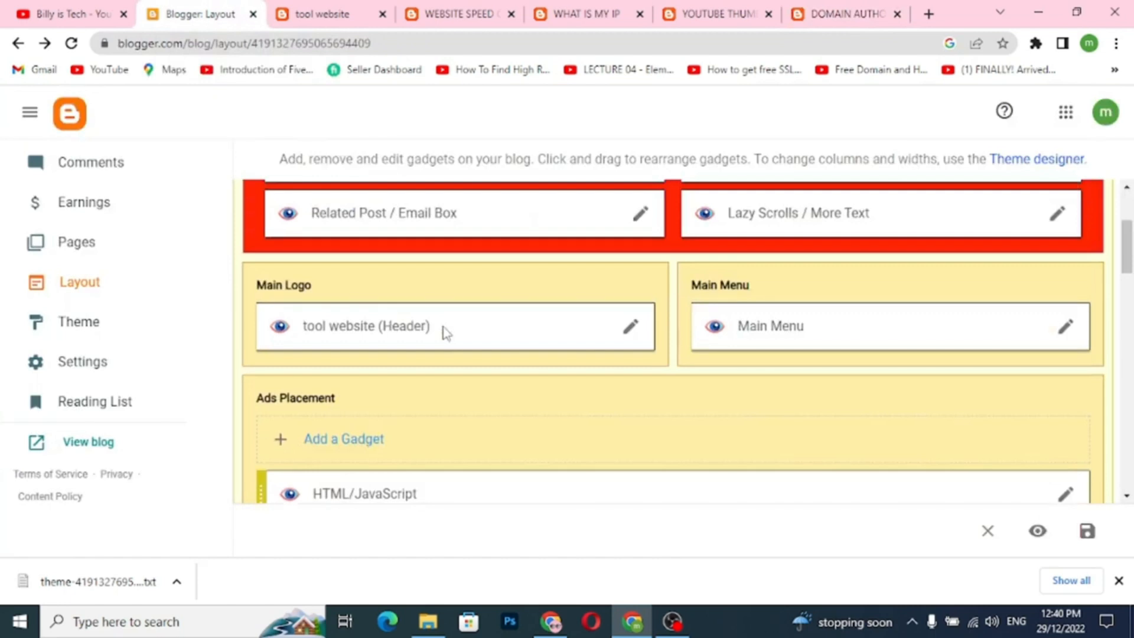
scroll(446, 333, "up", 3)
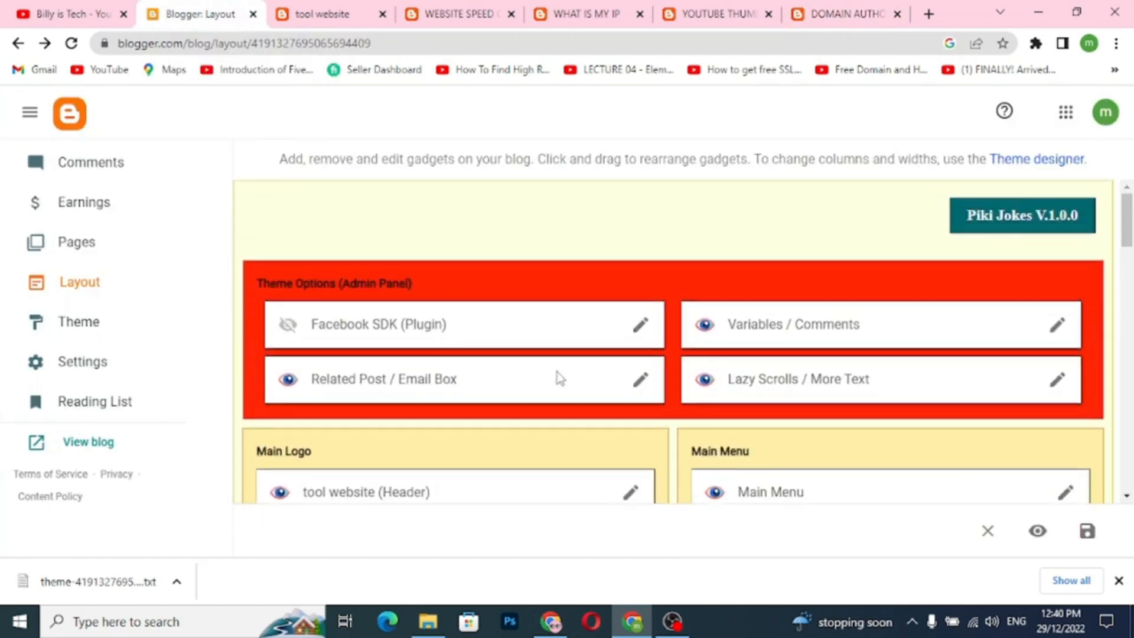
scroll(557, 378, "down", 3)
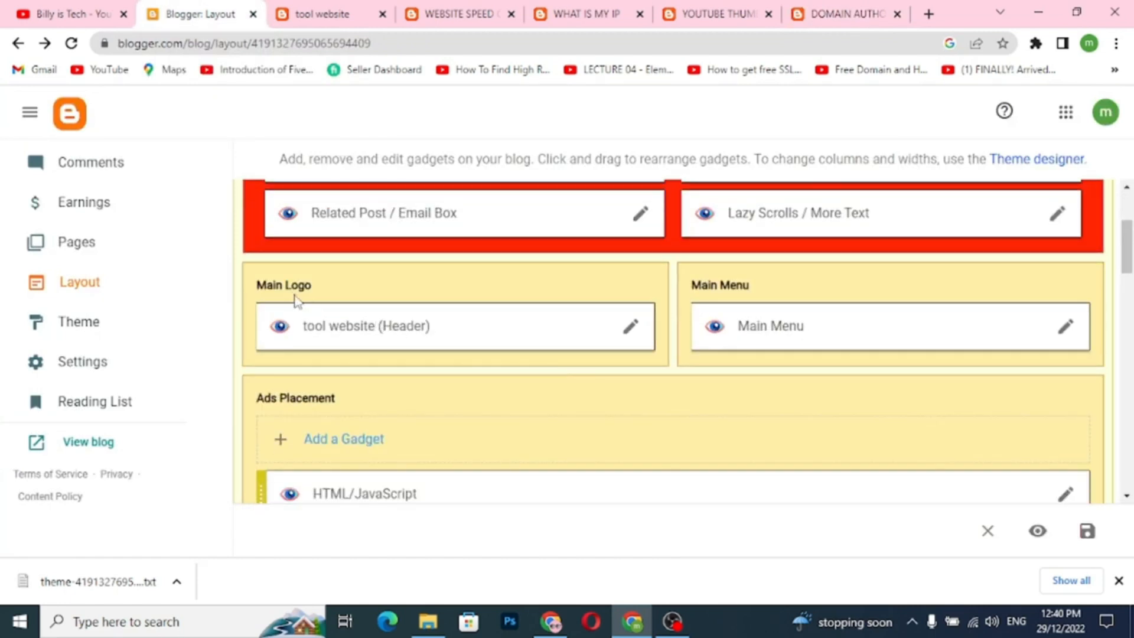
left_click(626, 328)
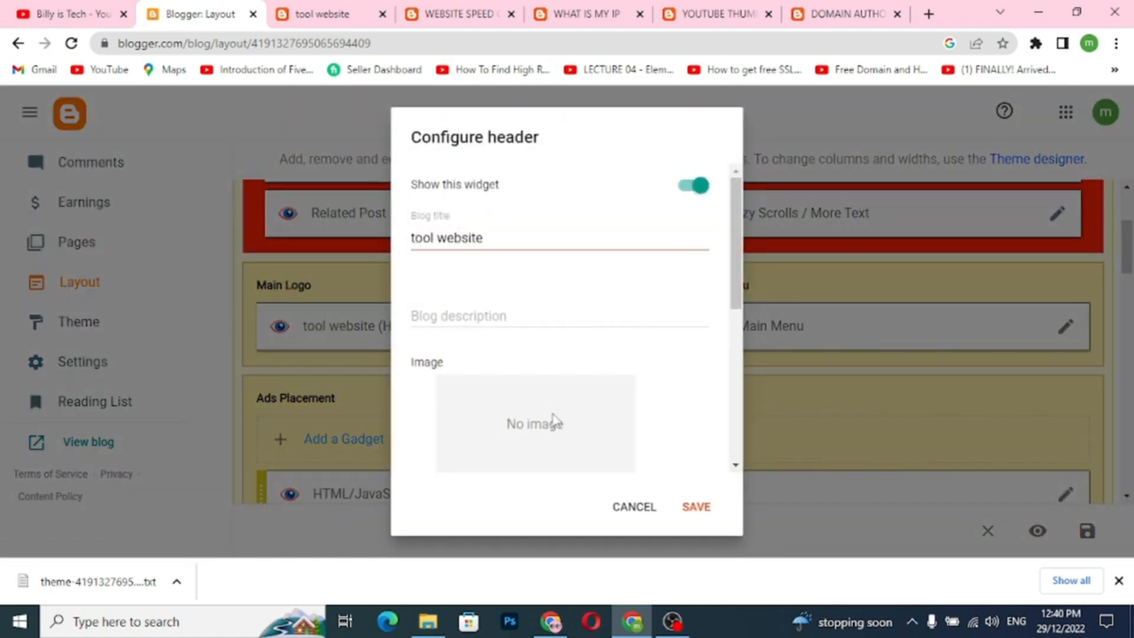
scroll(518, 329, "down", 3)
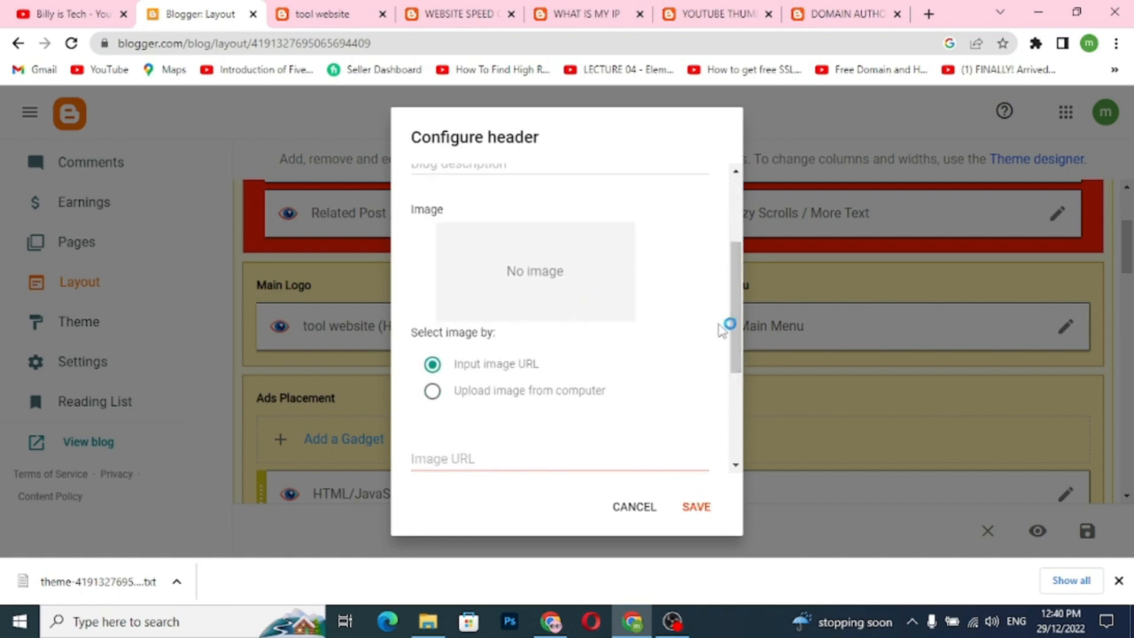
left_click(692, 509)
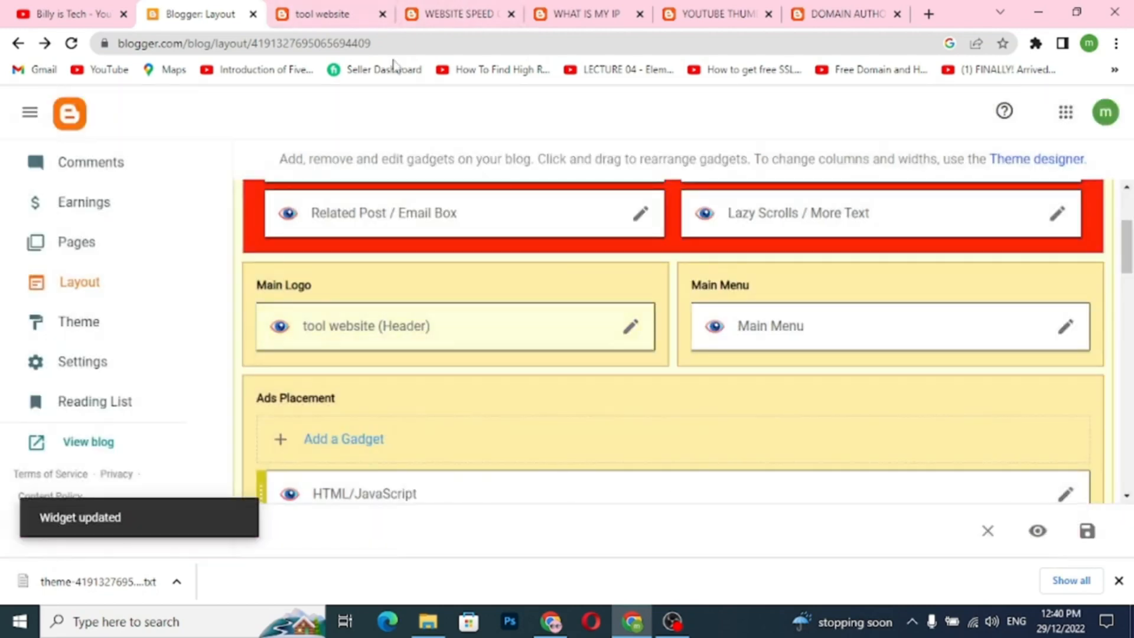
Look through the live home page from the tool tiles and recent posts down to the footer
left_click(322, 14)
scroll(696, 360, "down", 6)
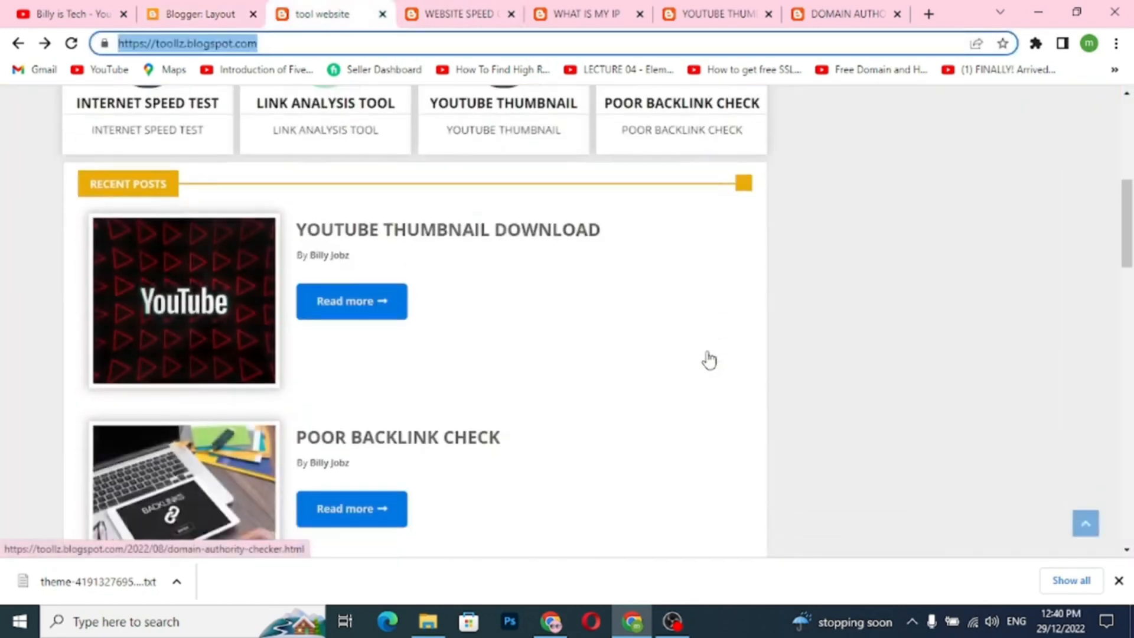
scroll(709, 359, "down", 10)
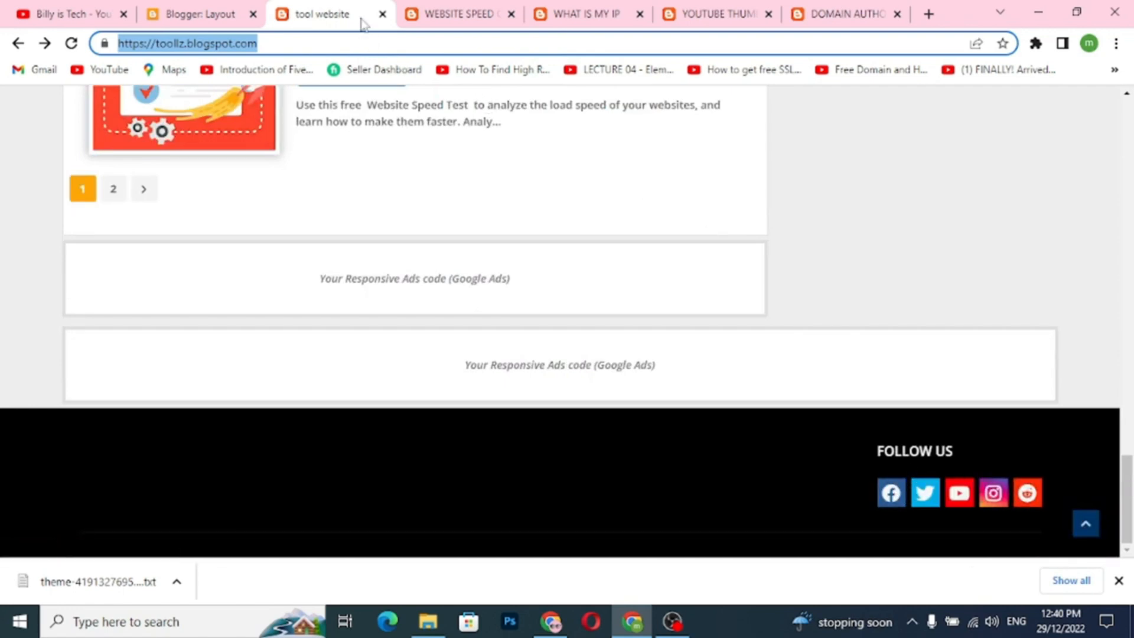
Open the Footer Copyright gadget in the Blogger layout, view its HTML content and close it without saving
left_click(231, 13)
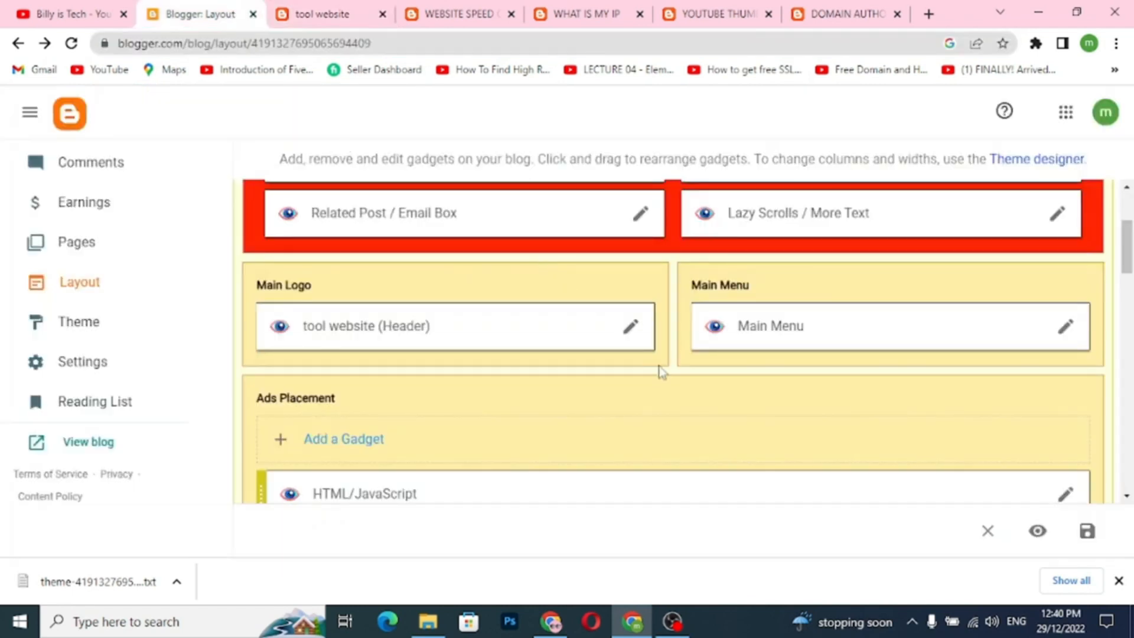
scroll(661, 371, "down", 15)
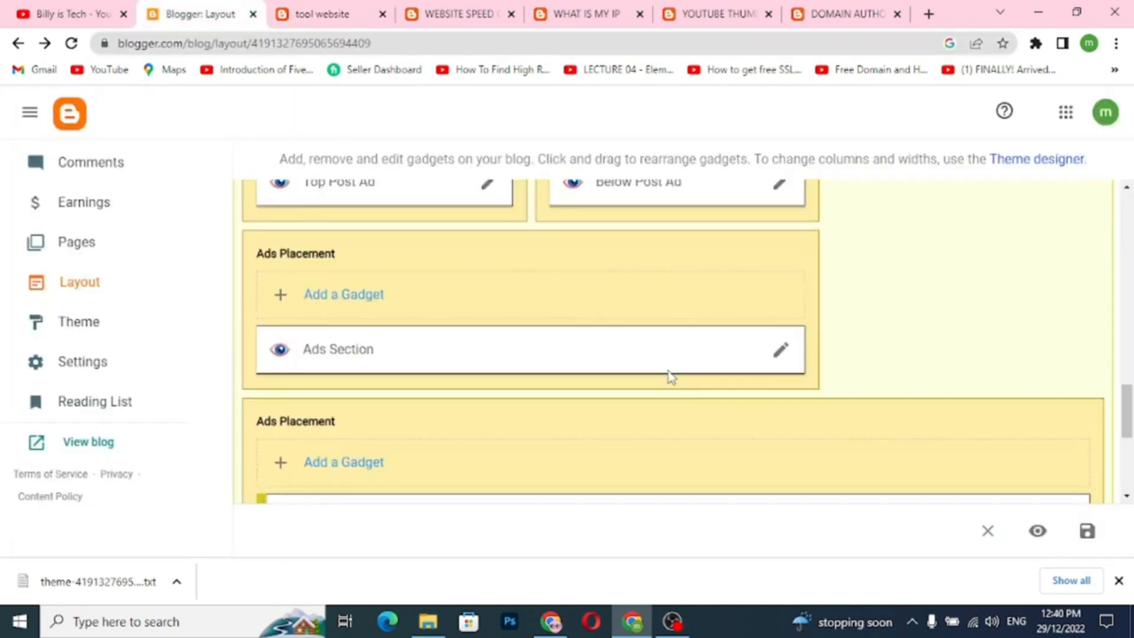
scroll(670, 376, "down", 5)
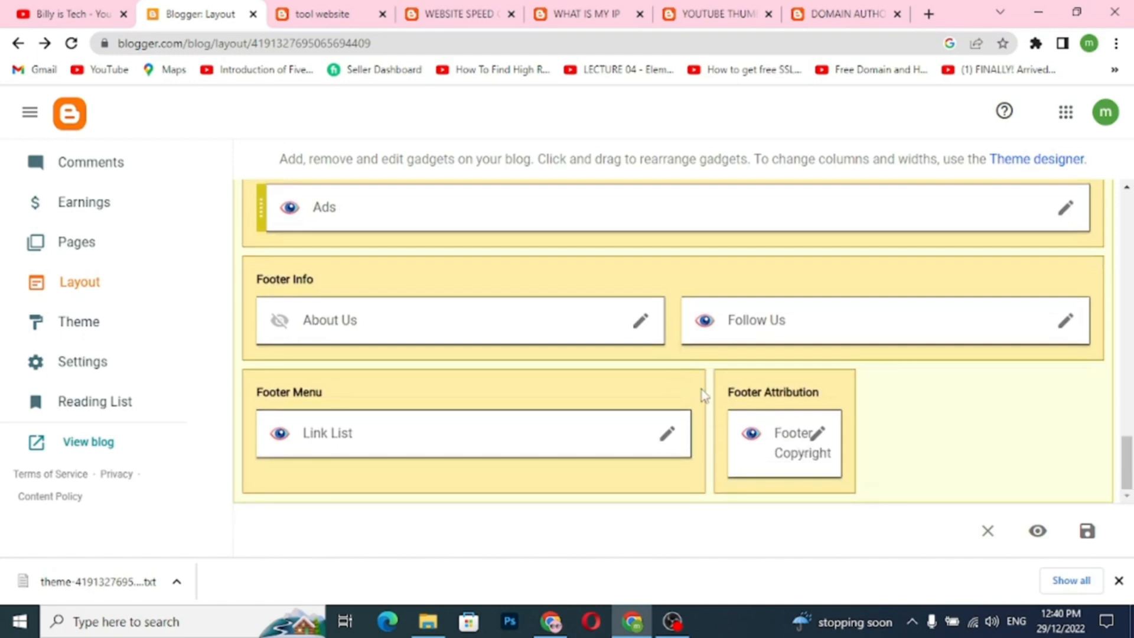
left_click(817, 436)
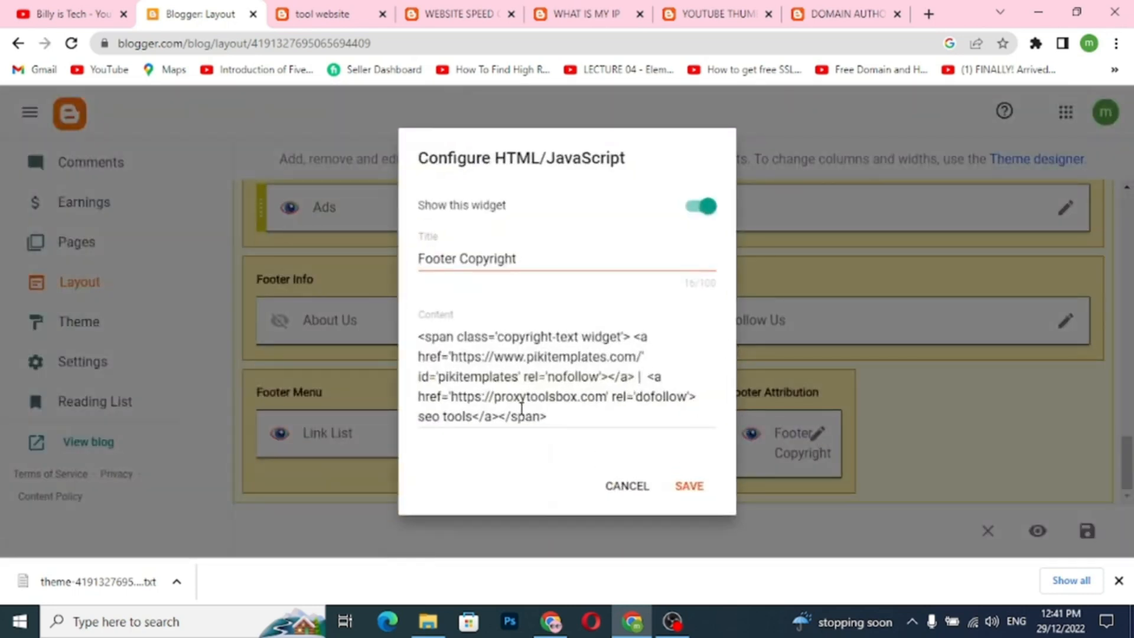
left_click(637, 487)
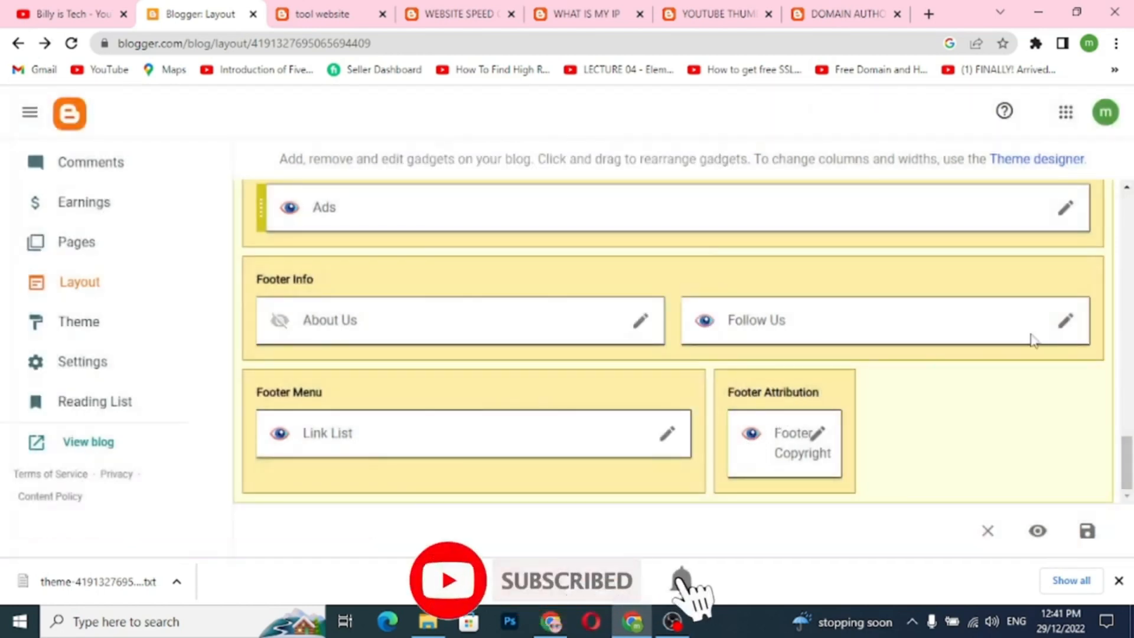
Open the facebook-f and twitter links of the footer's Follow Us gadget for editing, then save the links and the gadget
left_click(1066, 323)
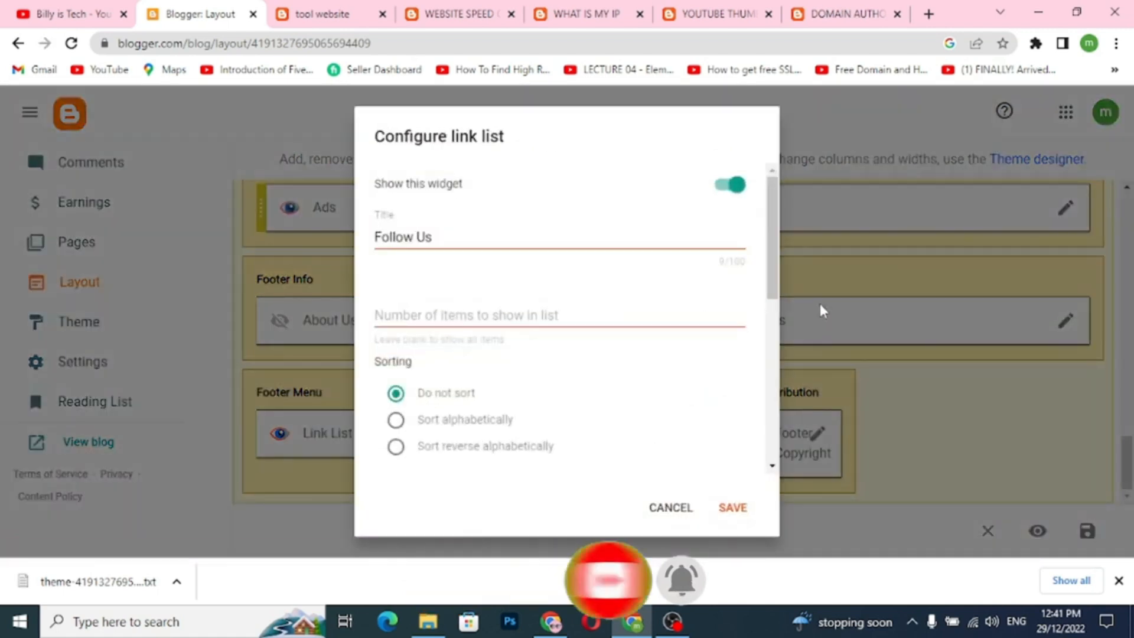
scroll(614, 360, "down", 5)
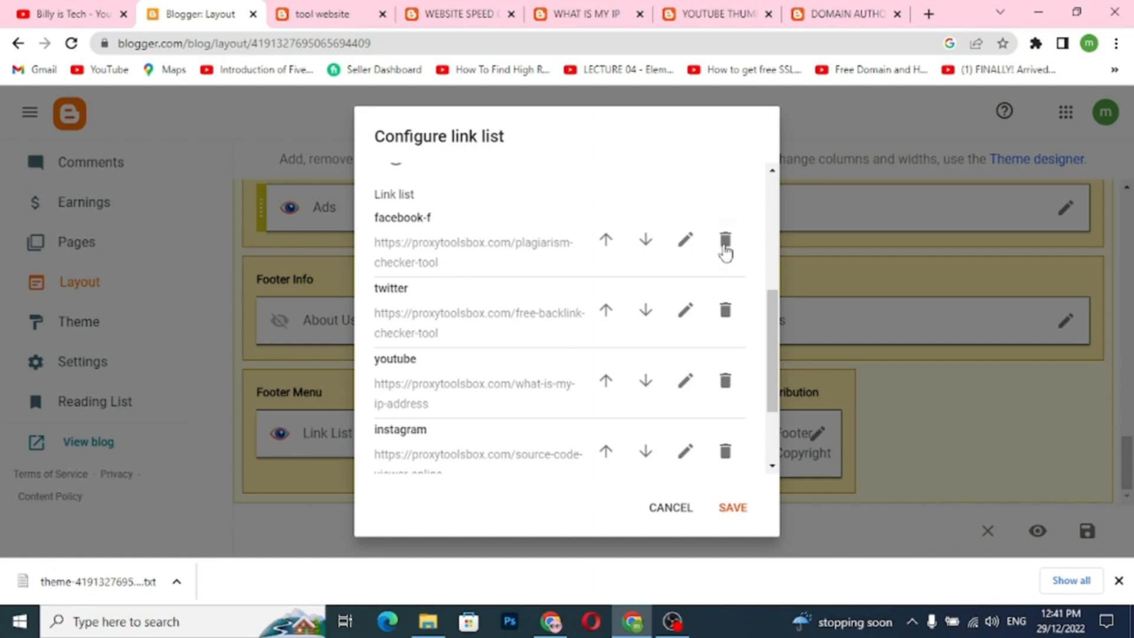
left_click(685, 240)
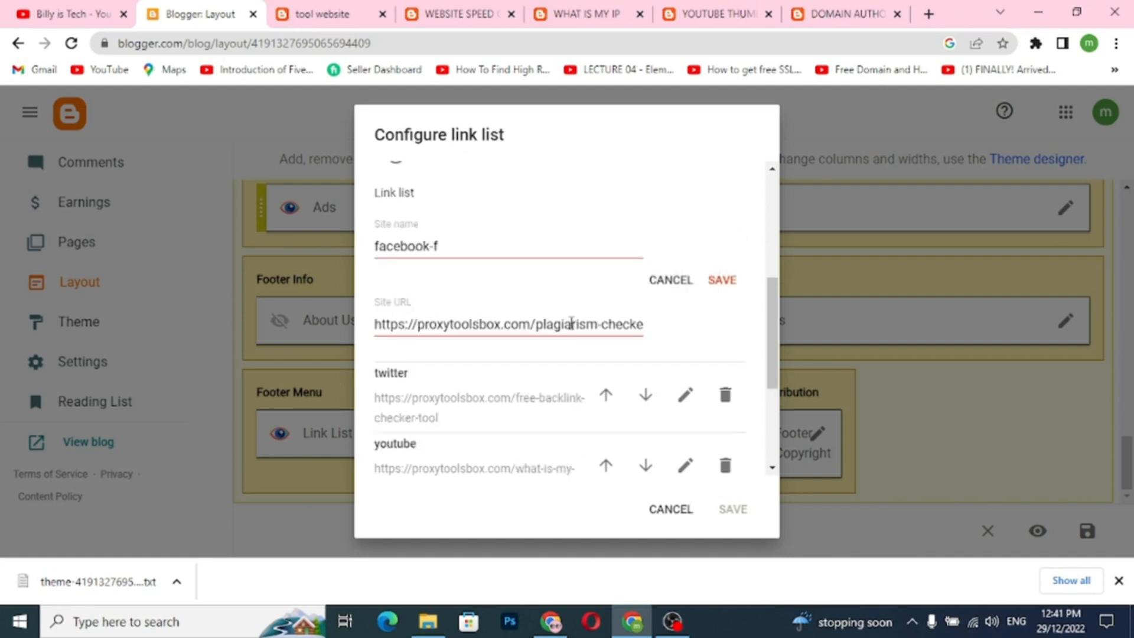
left_click(685, 394)
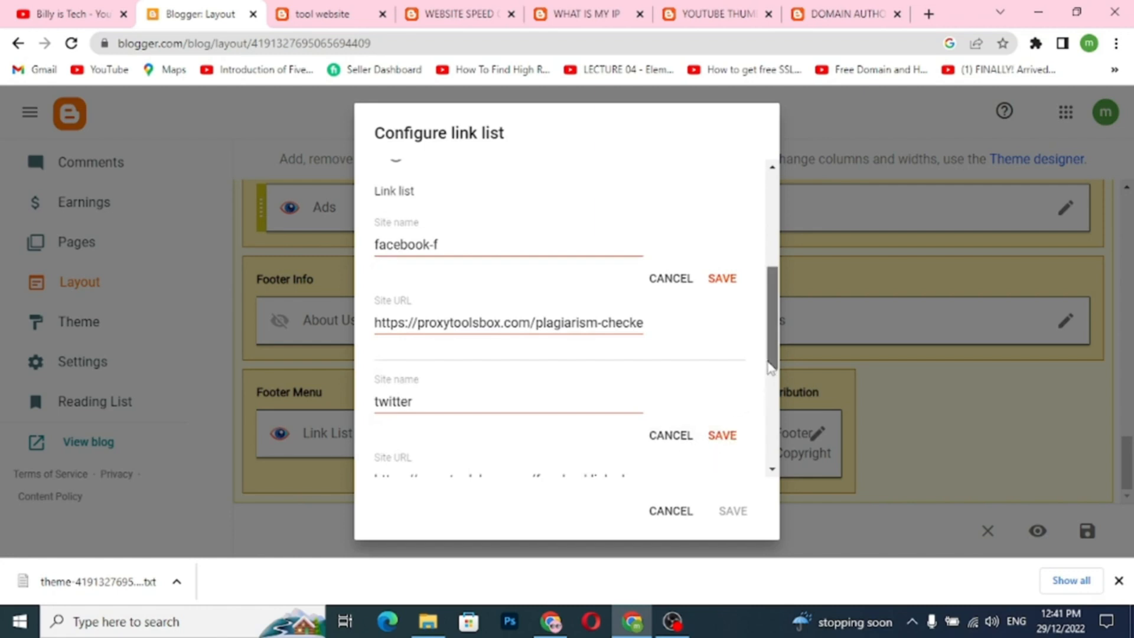
scroll(764, 385, "down", 3)
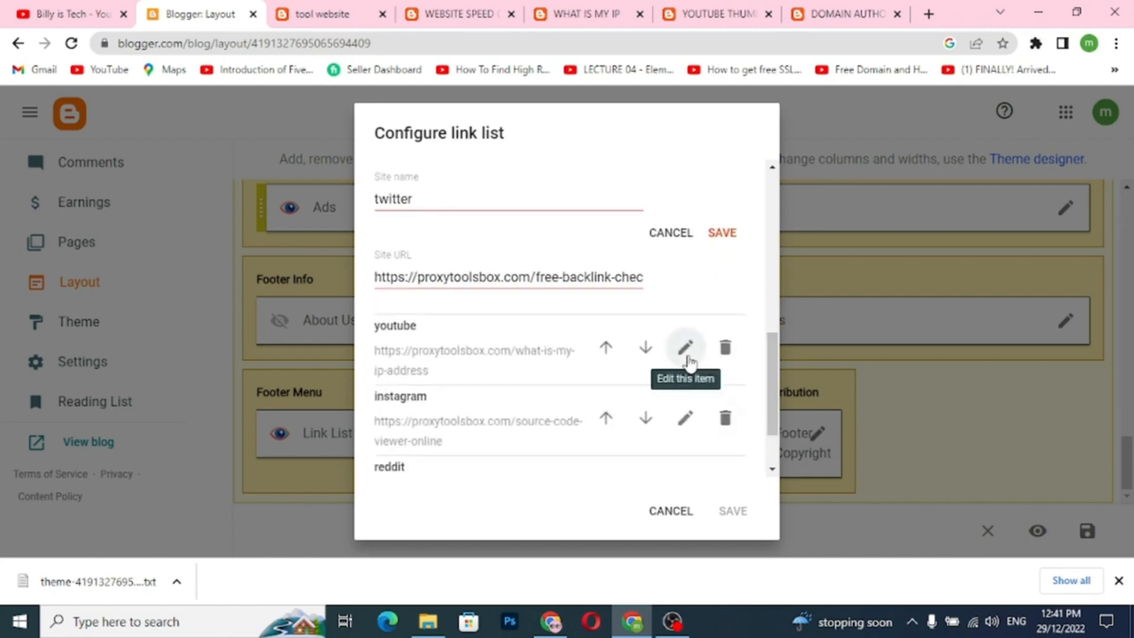
left_click(718, 235)
left_click_drag(768, 358, 752, 284)
left_click(725, 299)
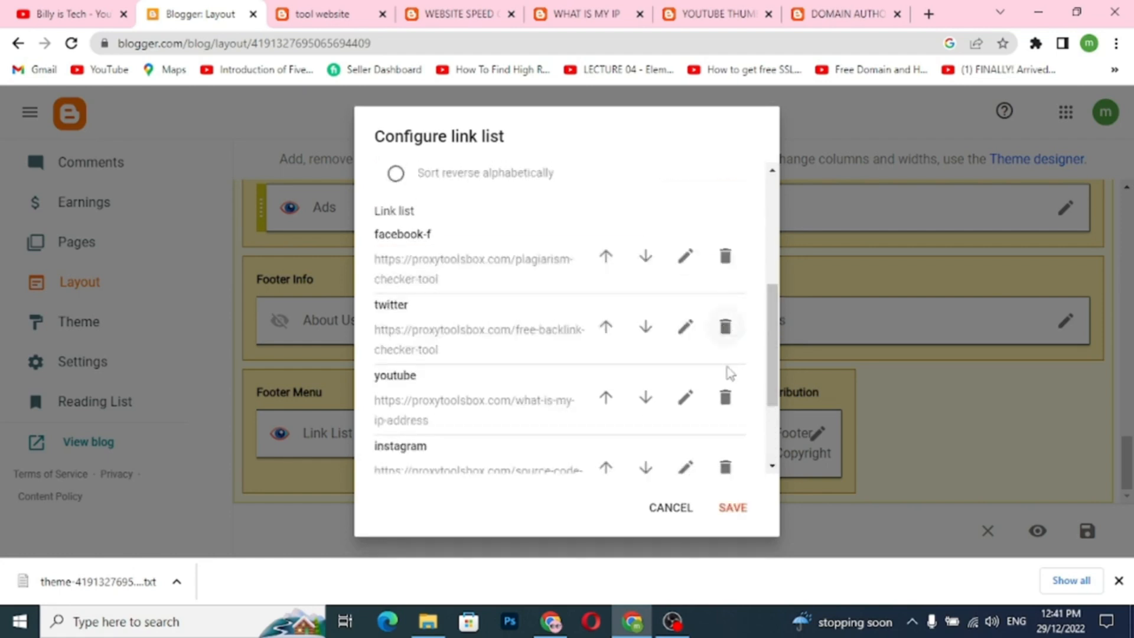
left_click(731, 509)
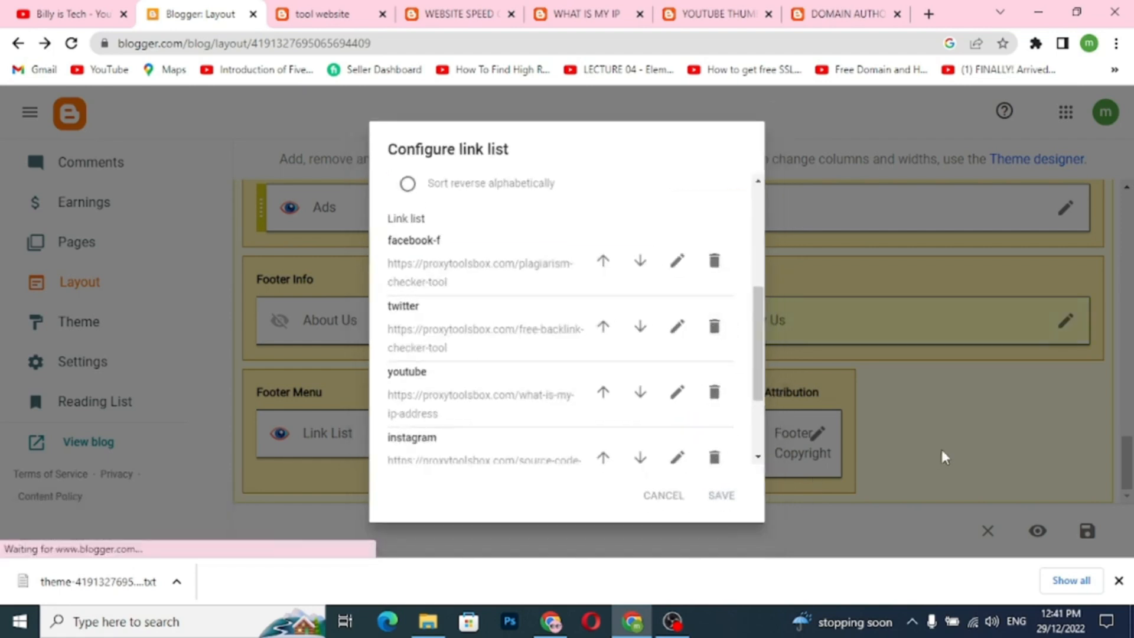
scroll(932, 462, "up", 10)
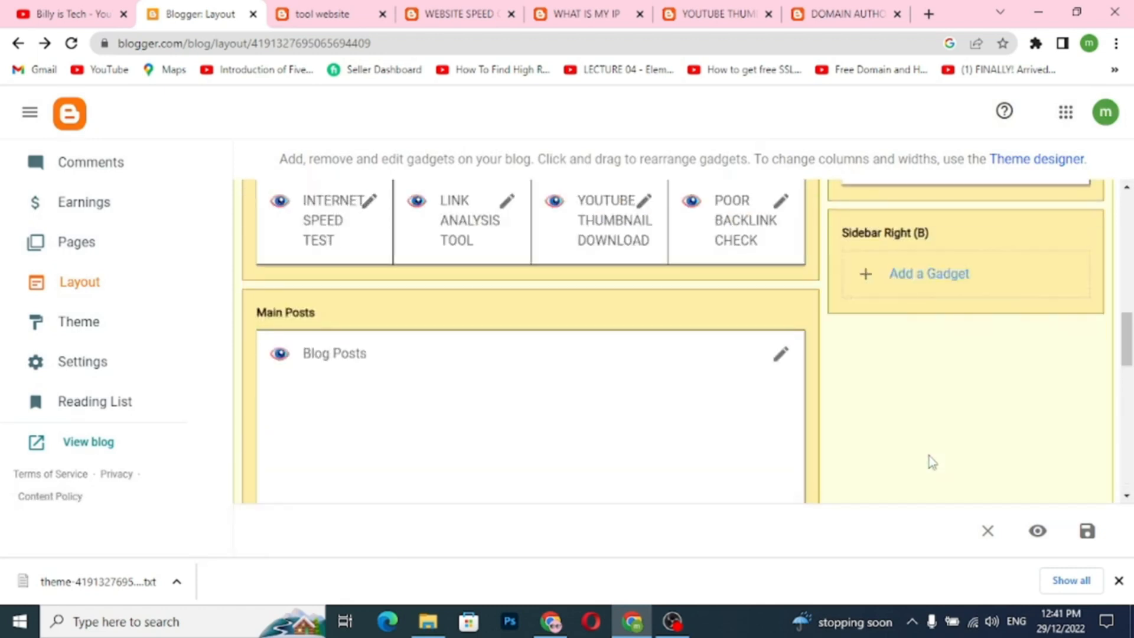
scroll(932, 462, "up", 4)
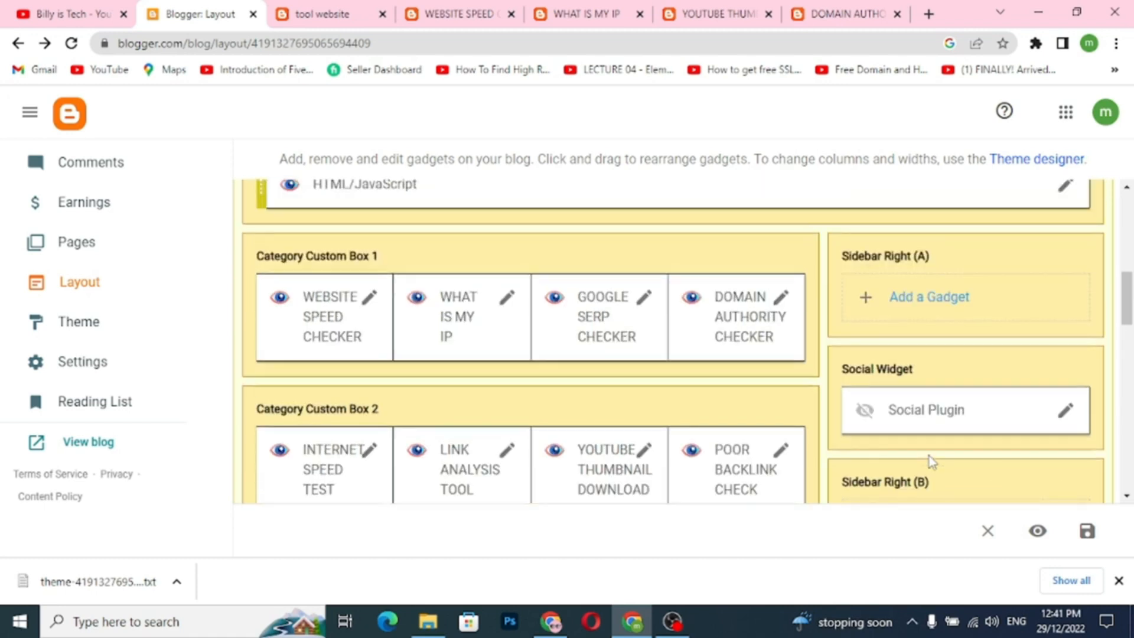
scroll(930, 460, "up", 4)
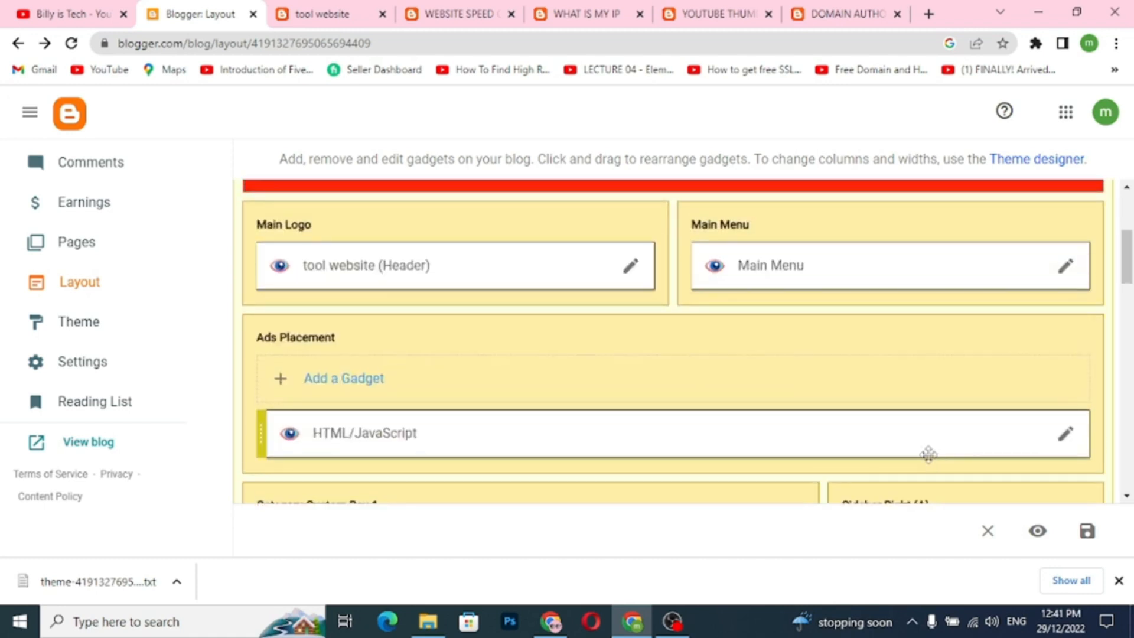